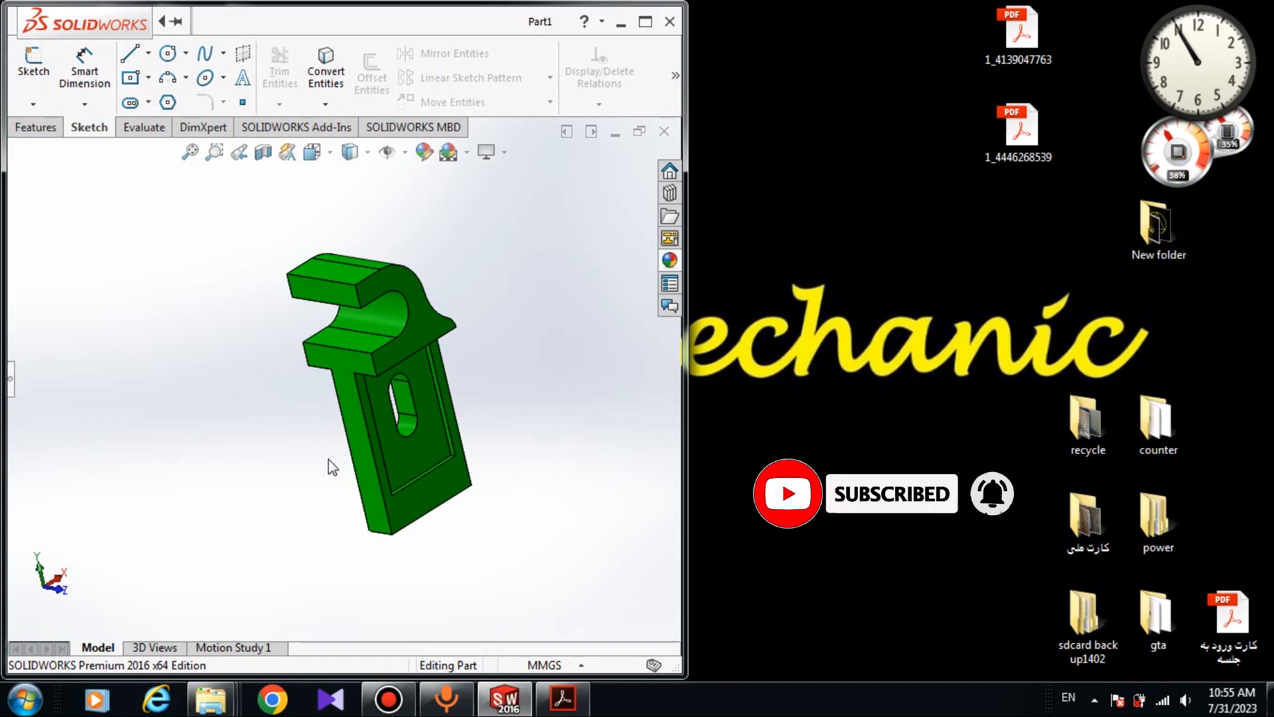
Display the 7.pdf drawing in Acrobat Reader beside the model and close the existing Part1 document.
left_click(563, 699)
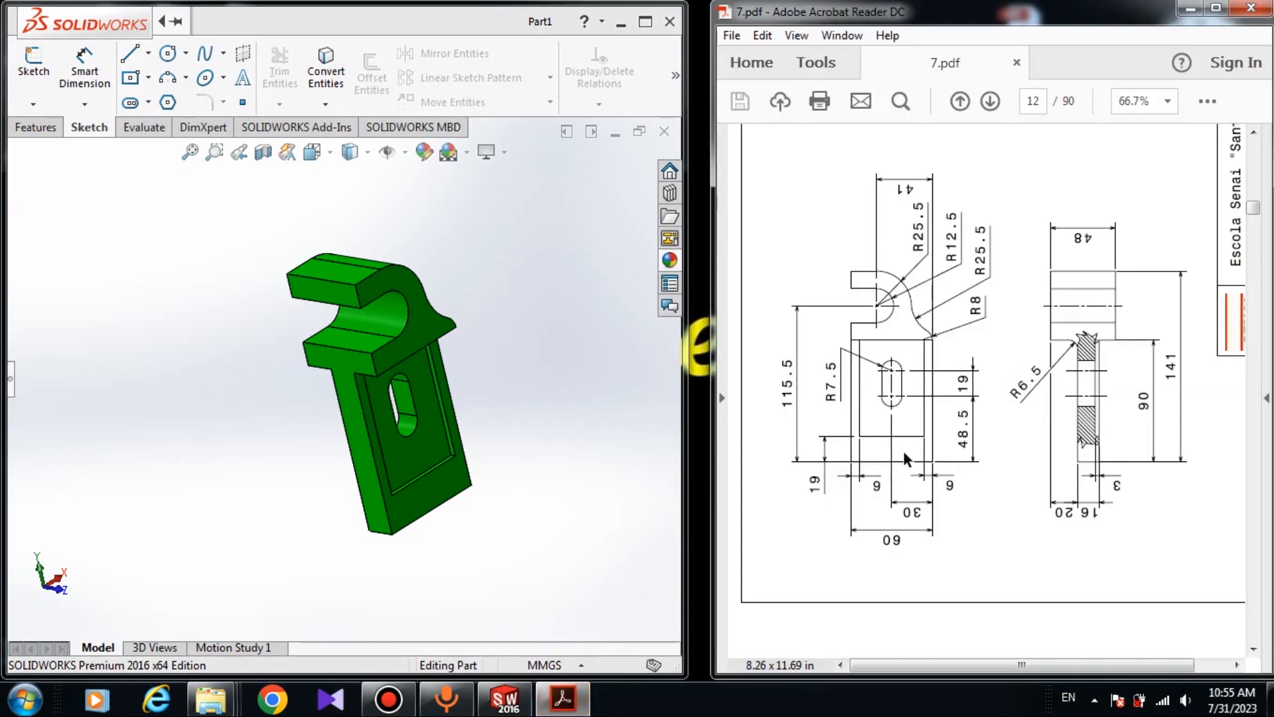
scroll(905, 457, "up", 3)
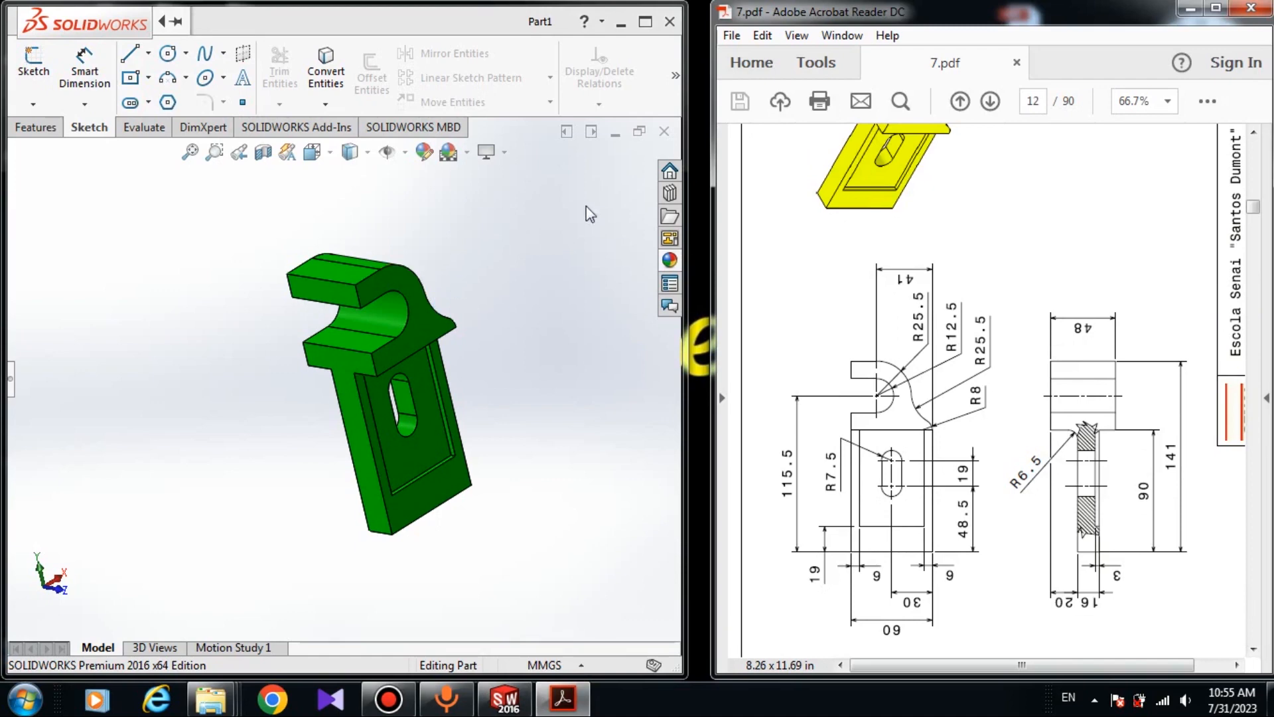
left_click(664, 131)
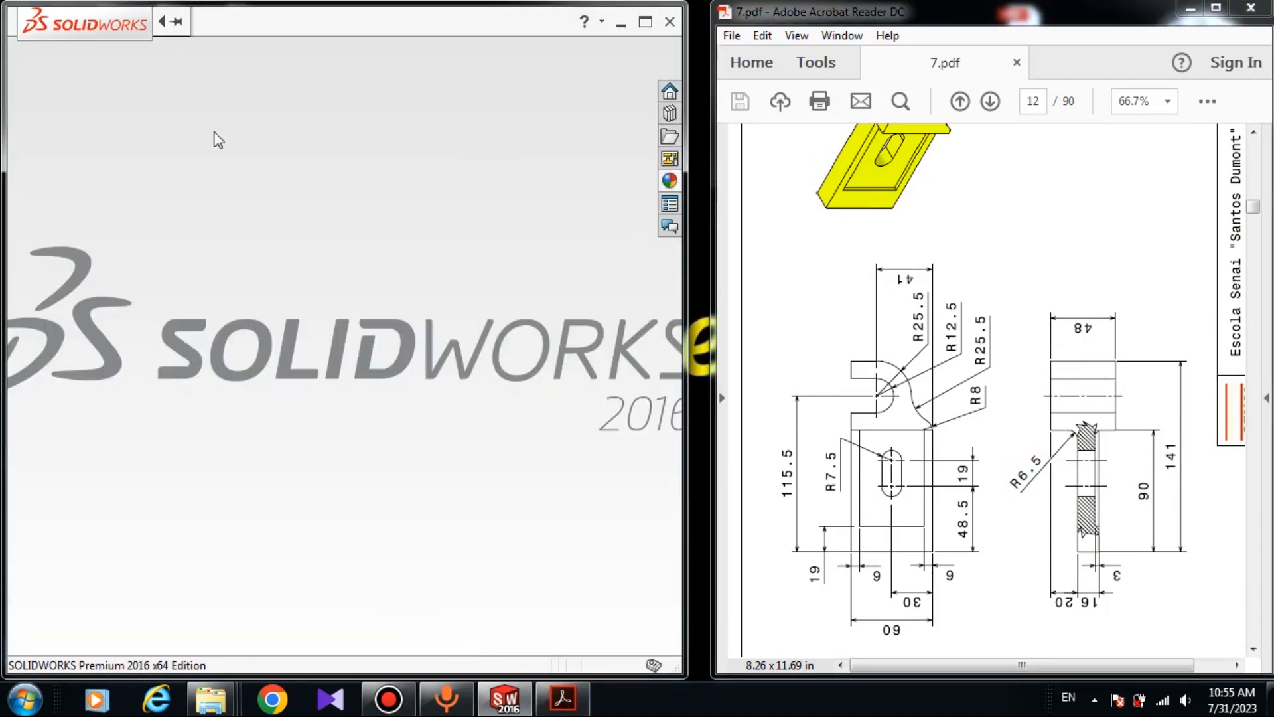
Create a new part document.
mouse_move(181, 21)
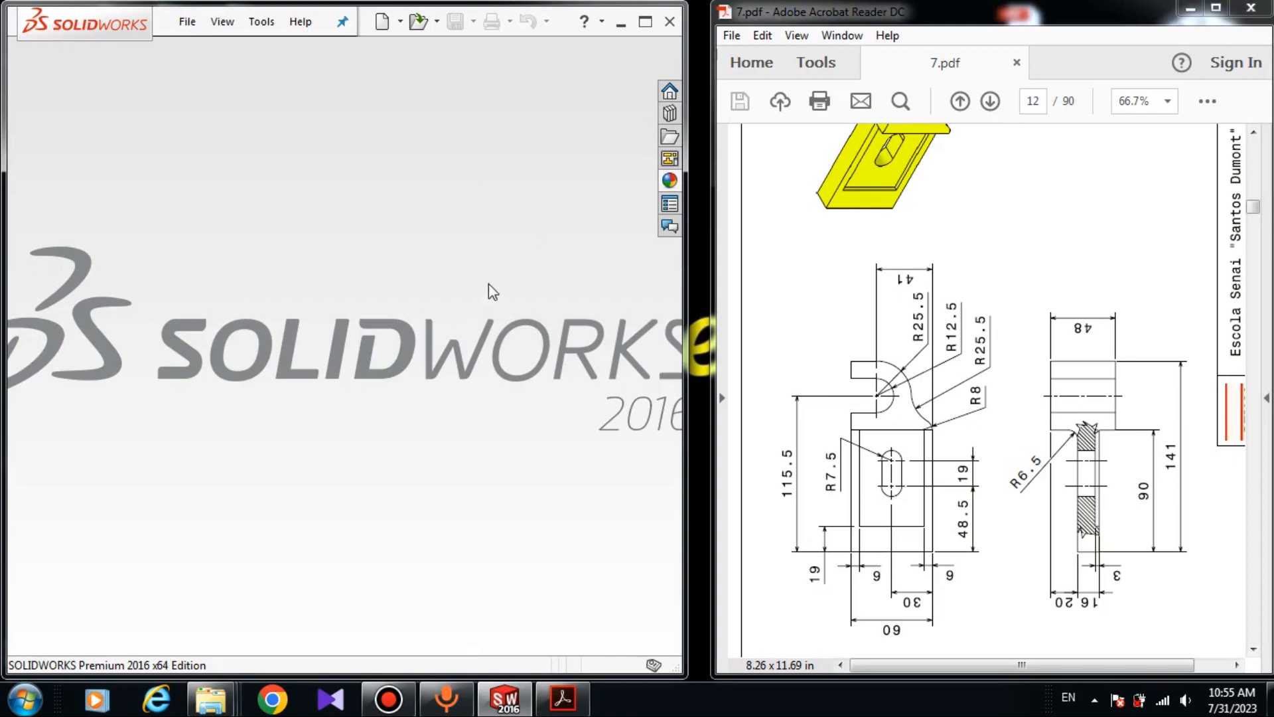
left_click(383, 22)
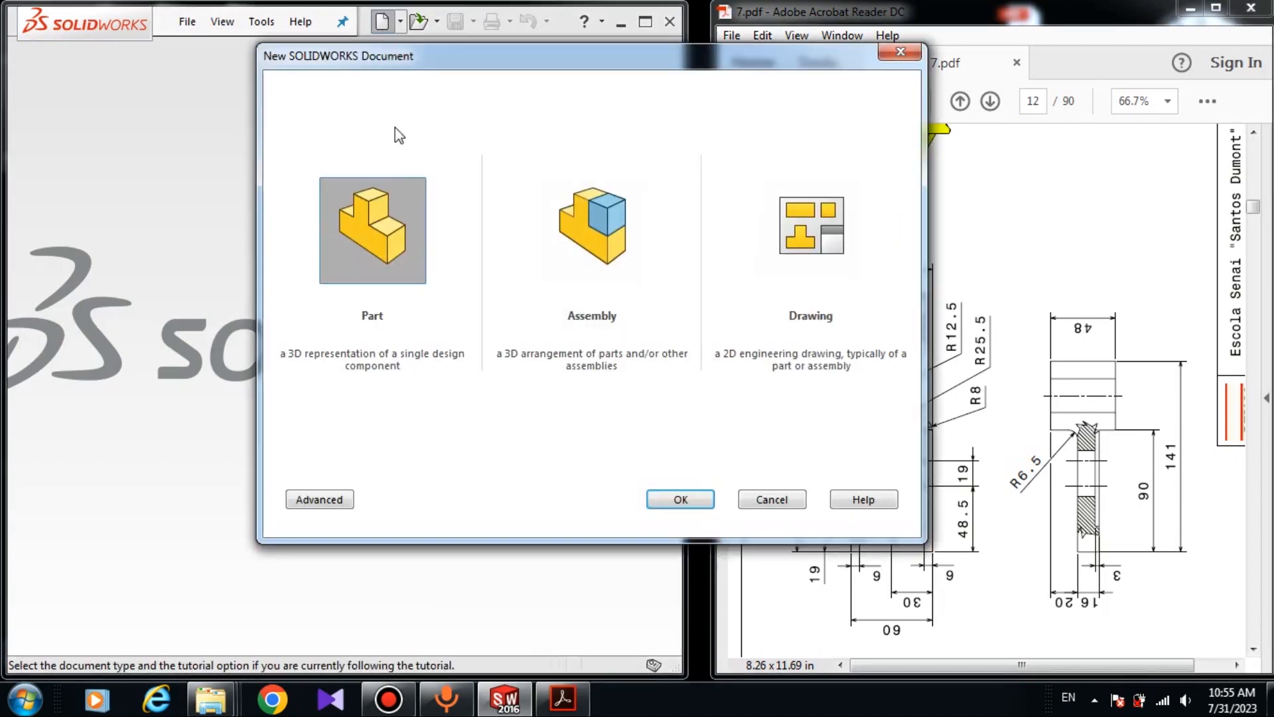
left_click(680, 499)
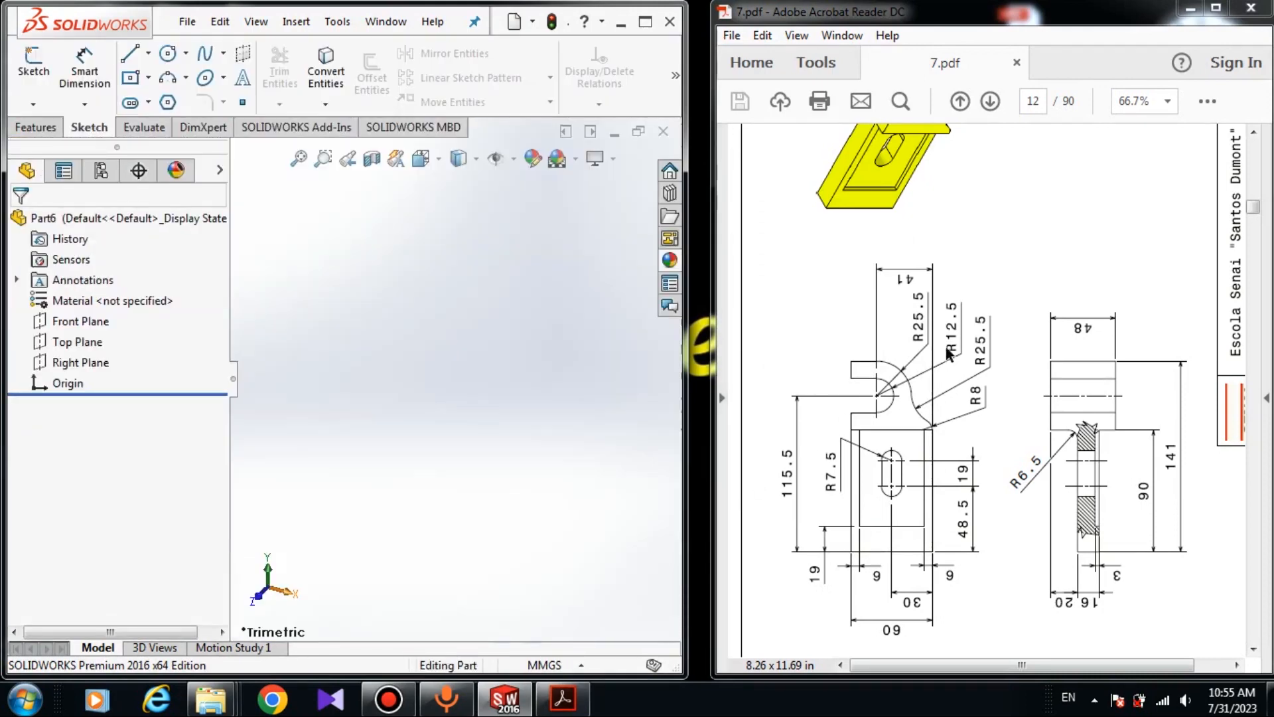
Start a new sketch on the Front Plane.
scroll(959, 372, "up", 3)
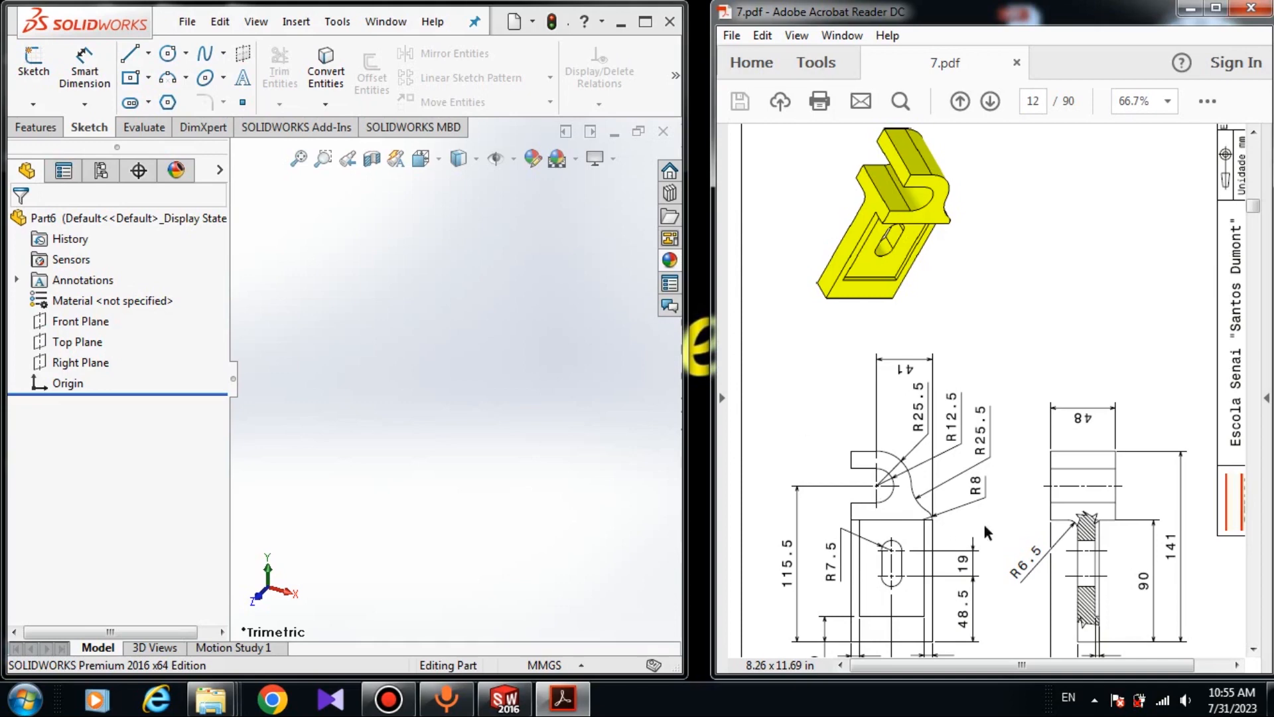
left_click(80, 321)
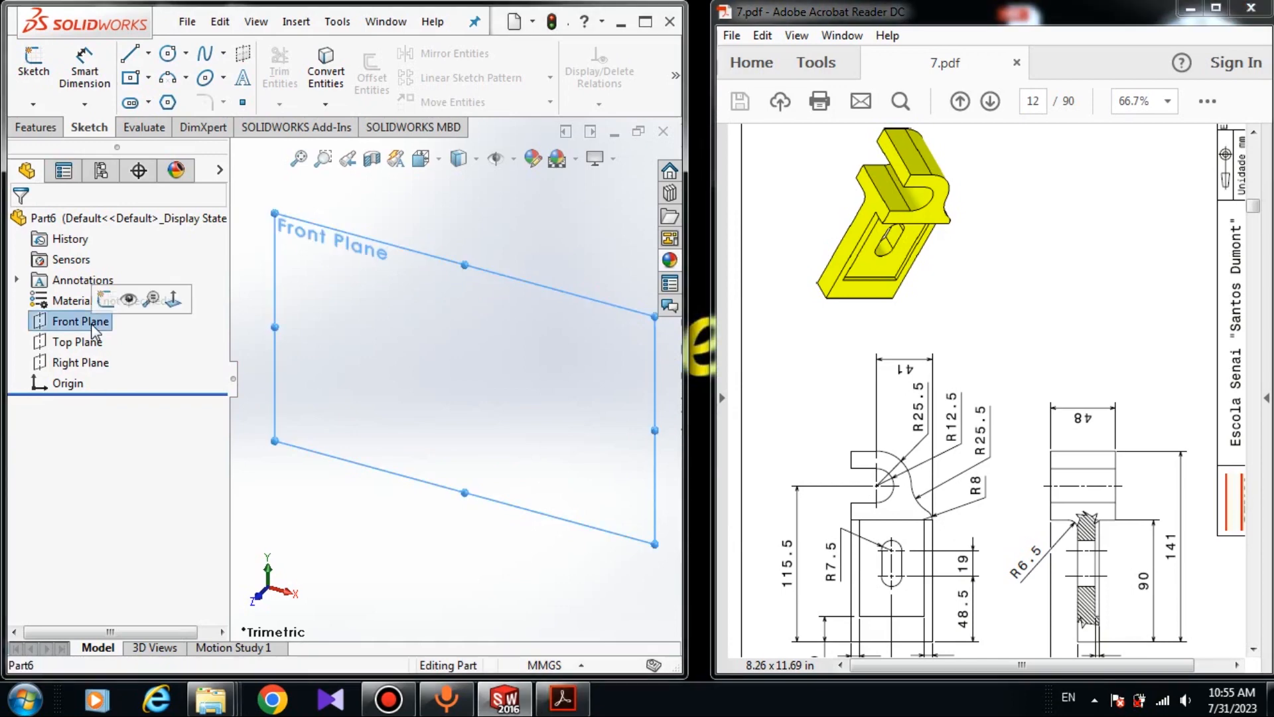
left_click(106, 300)
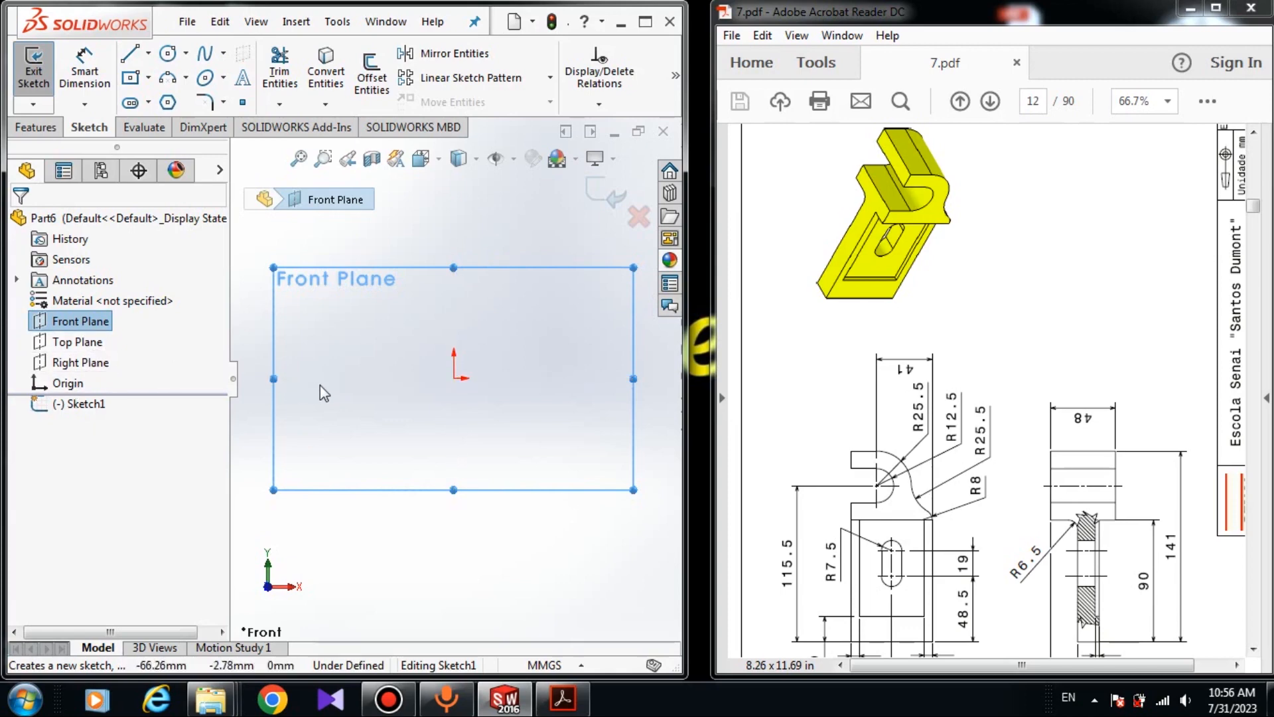
key("Escape")
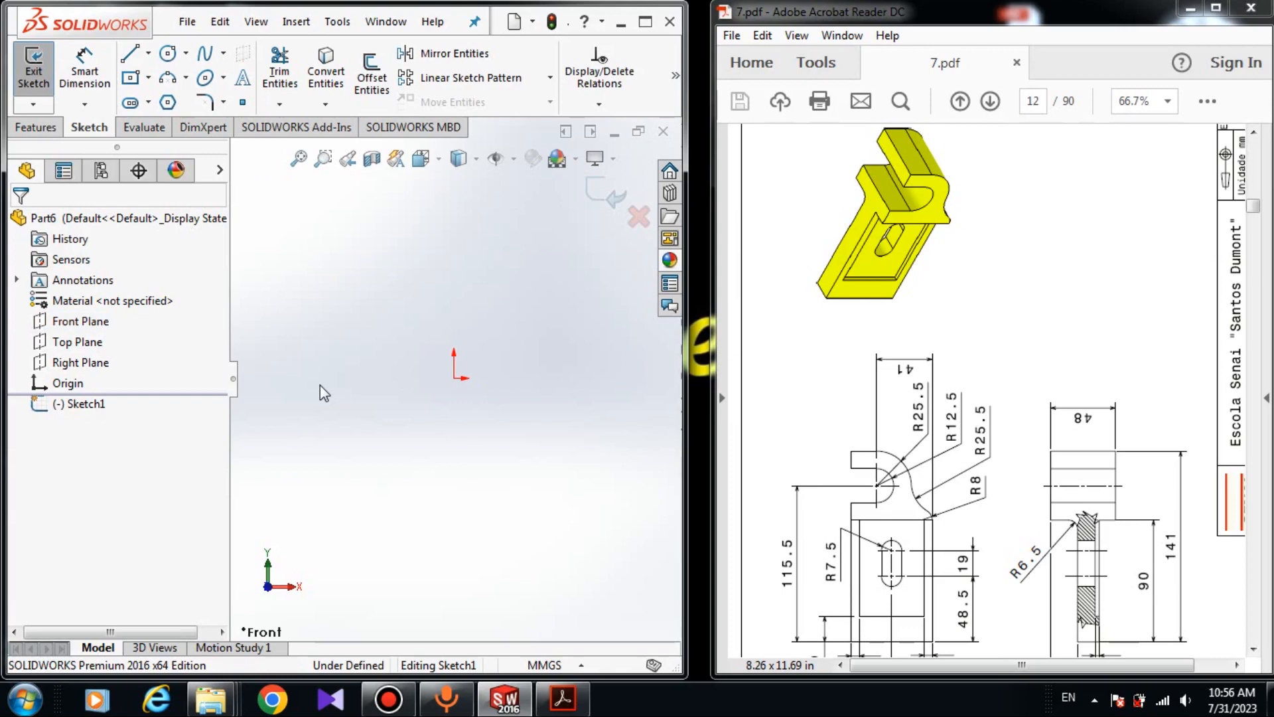
Sketch a center rectangle about 132 mm wide and 140 mm tall, centered on the origin.
left_click(130, 79)
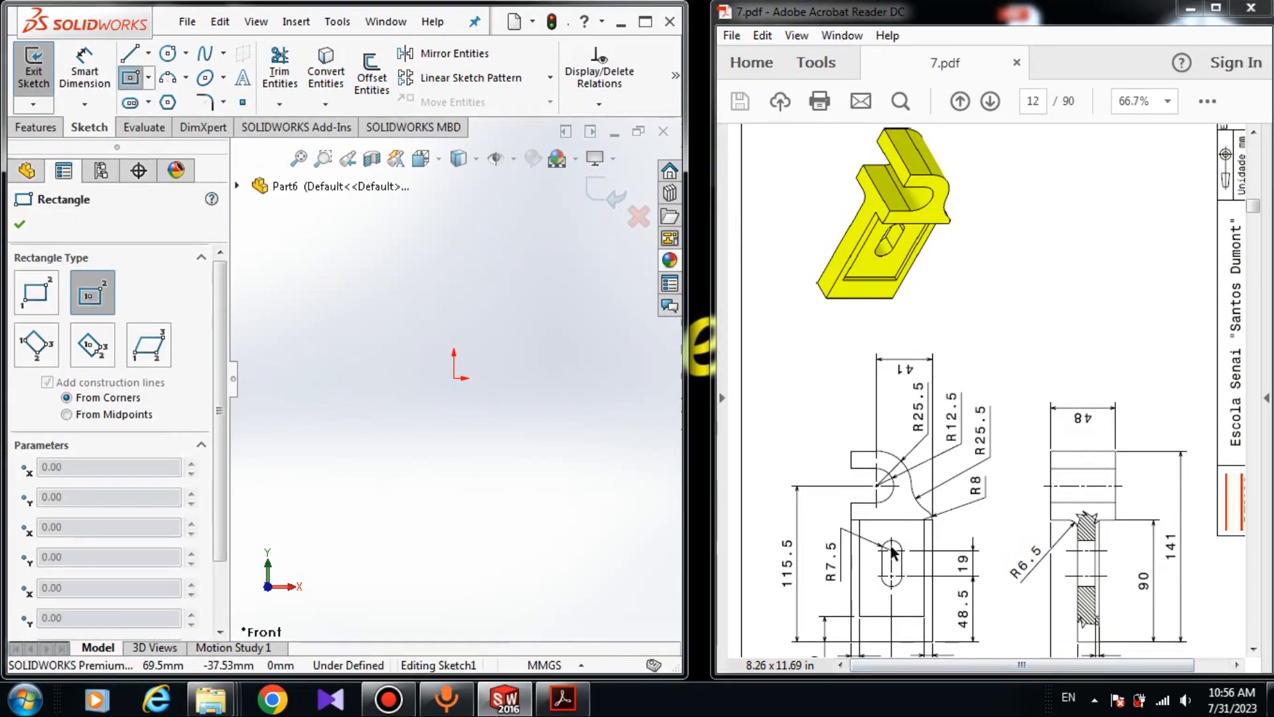
left_click(454, 378)
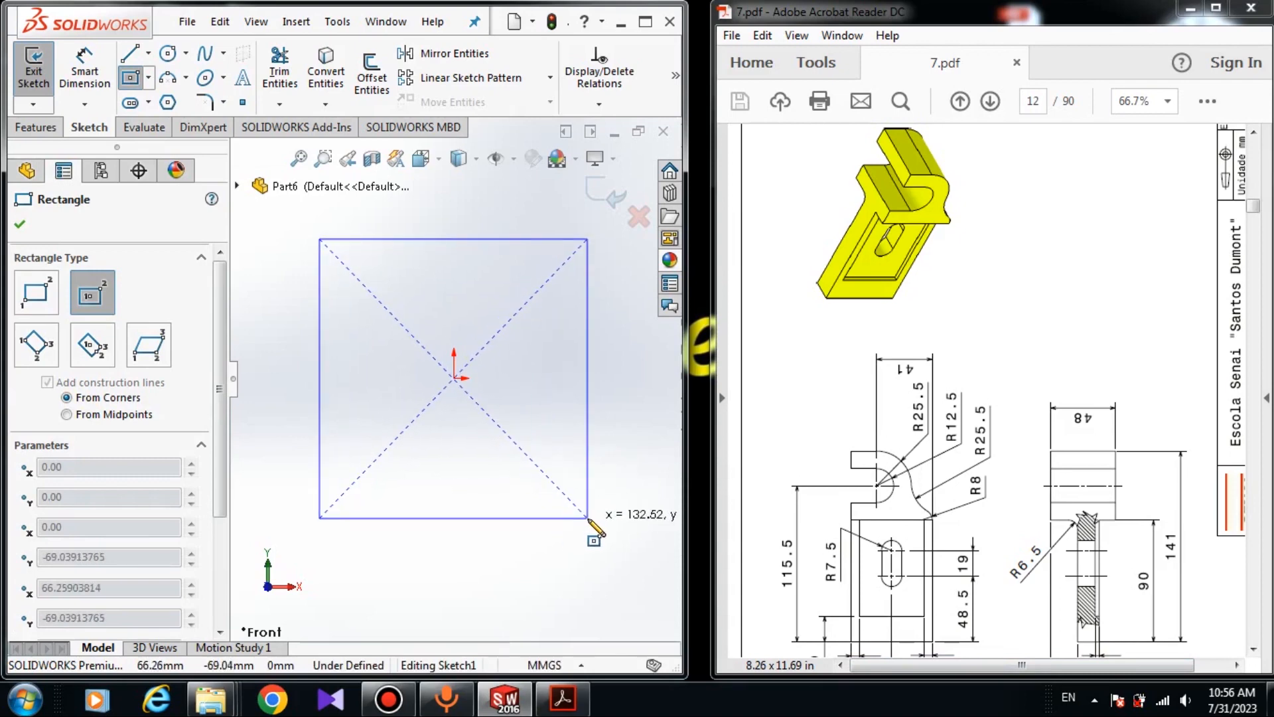
left_click(587, 519)
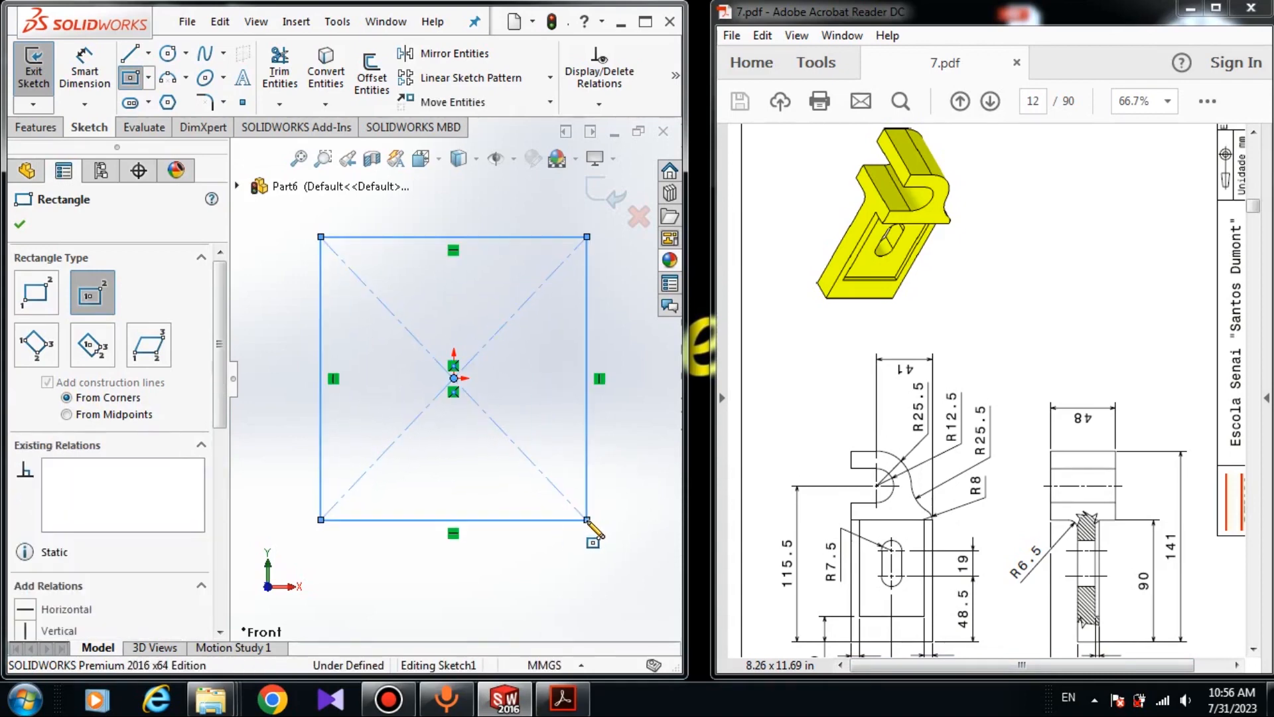
right_click(618, 444)
left_click(628, 453)
scroll(629, 452, "up", 3)
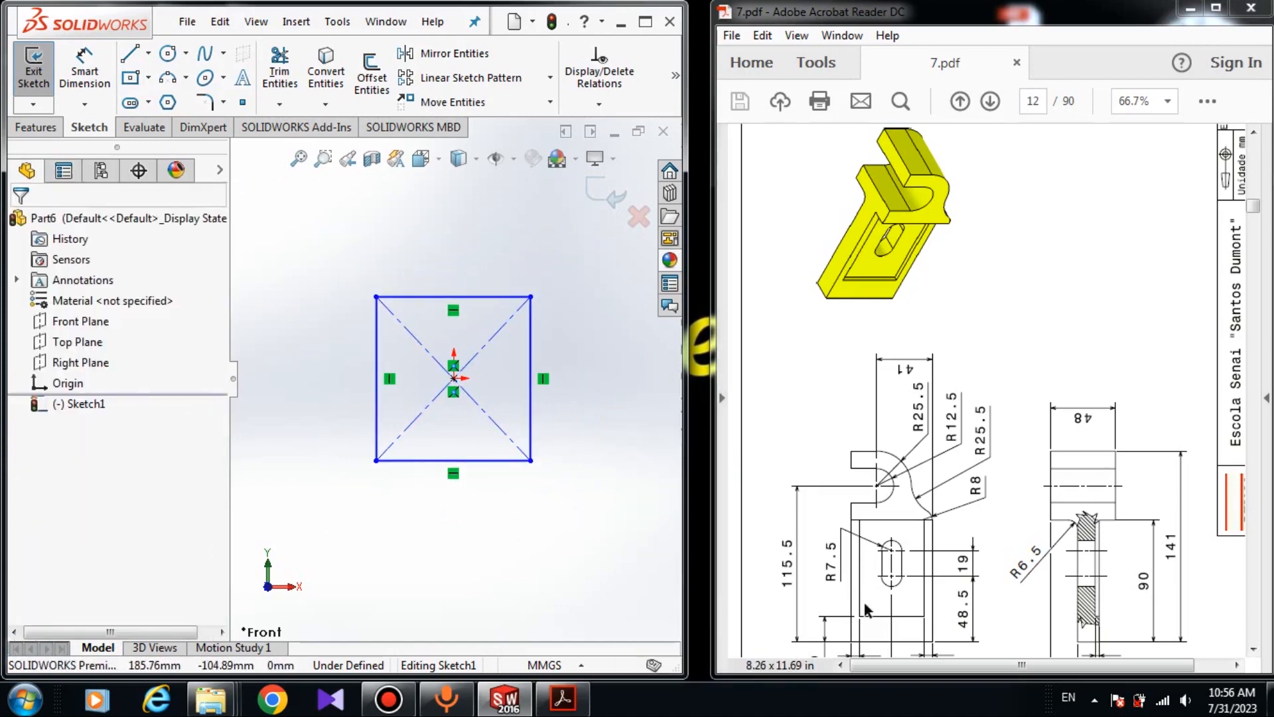
Draw a vertical line about 24 mm up from the rectangle's upper-left corner, continued by a horizontal line ending above the origin.
left_click(130, 59)
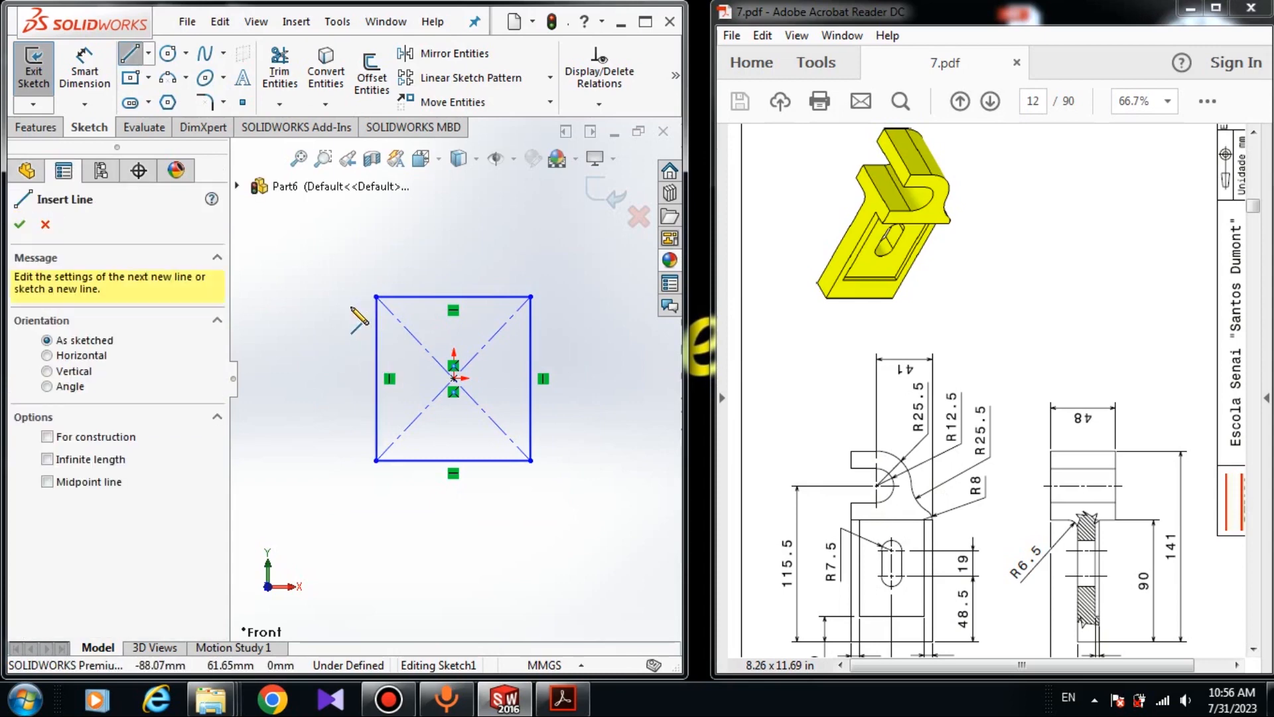
left_click(377, 297)
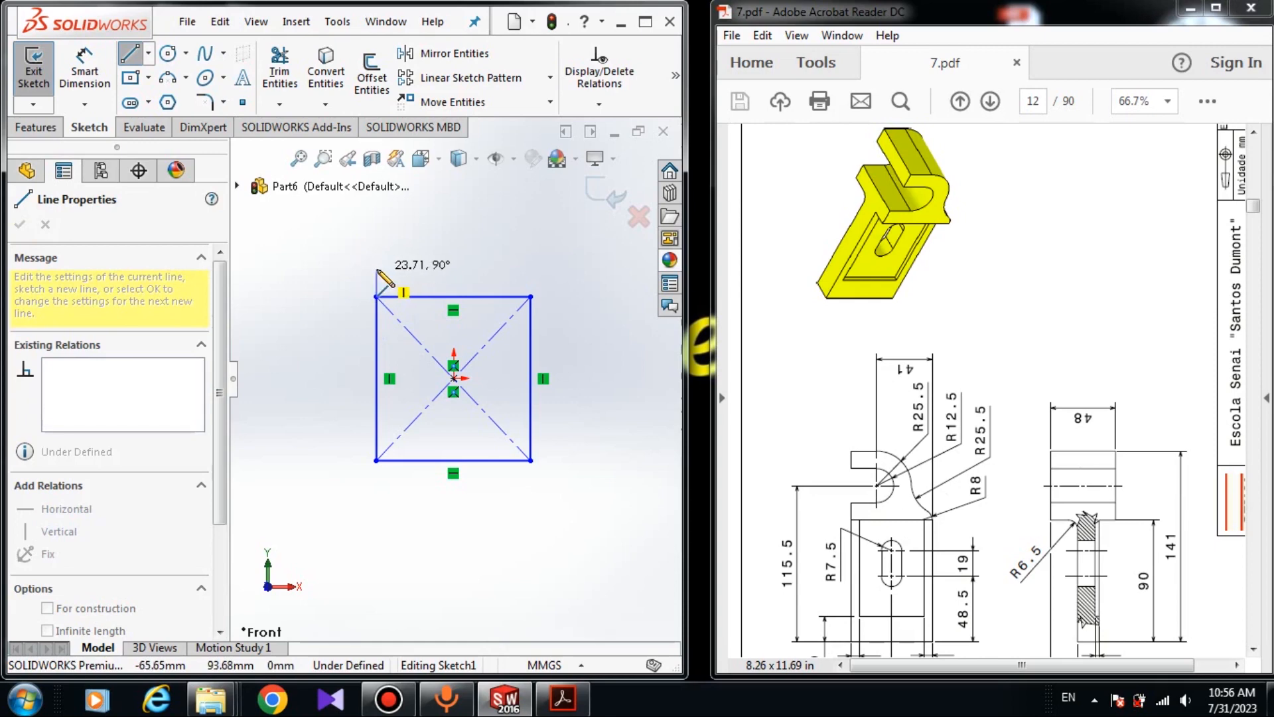
left_click(376, 269)
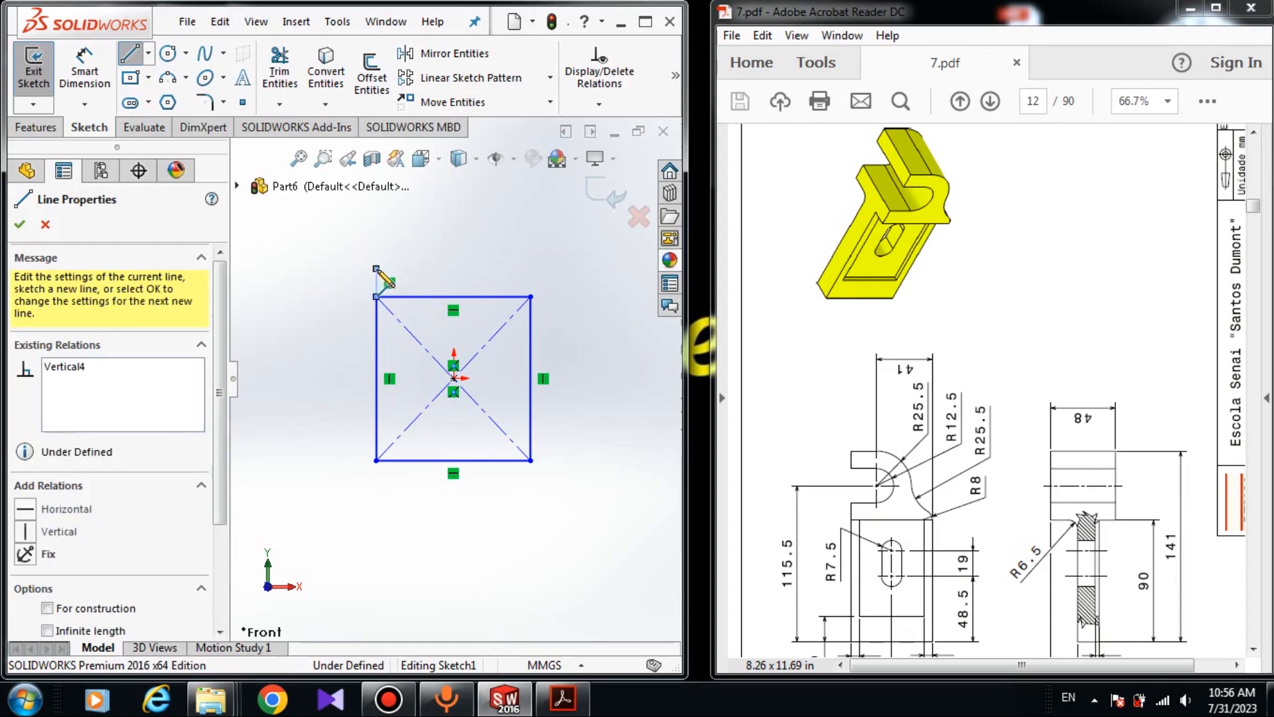
left_click(454, 269)
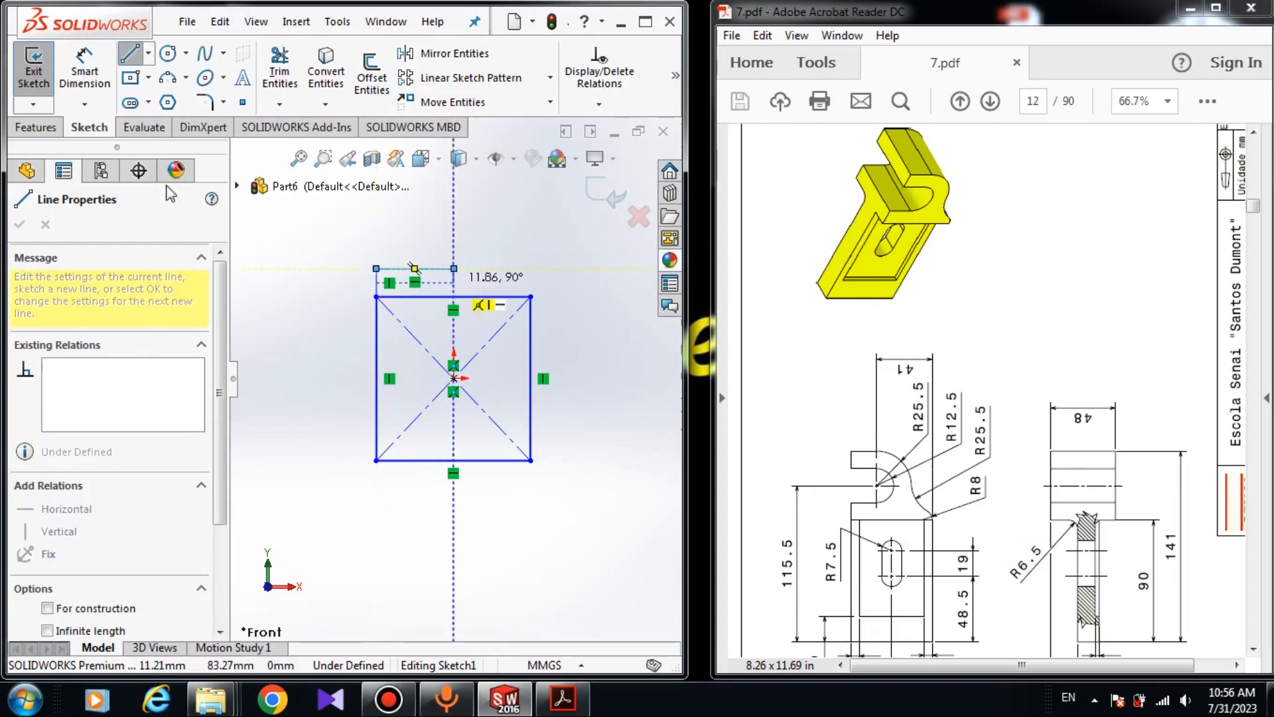
Draw a three-point arc of about 56 mm radius upward from the horizontal line's end, bulging to the right.
left_click(170, 78)
left_click(171, 80)
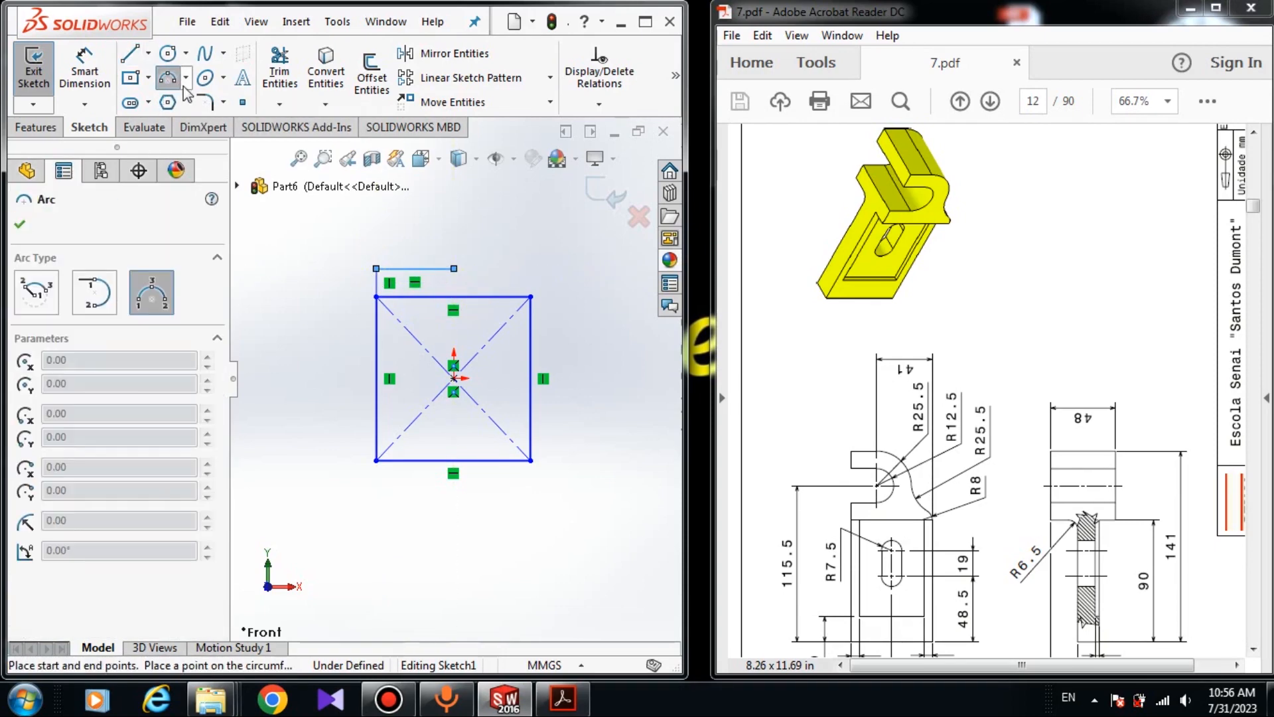
left_click(454, 269)
scroll(454, 236, "up", 2)
left_click(454, 239)
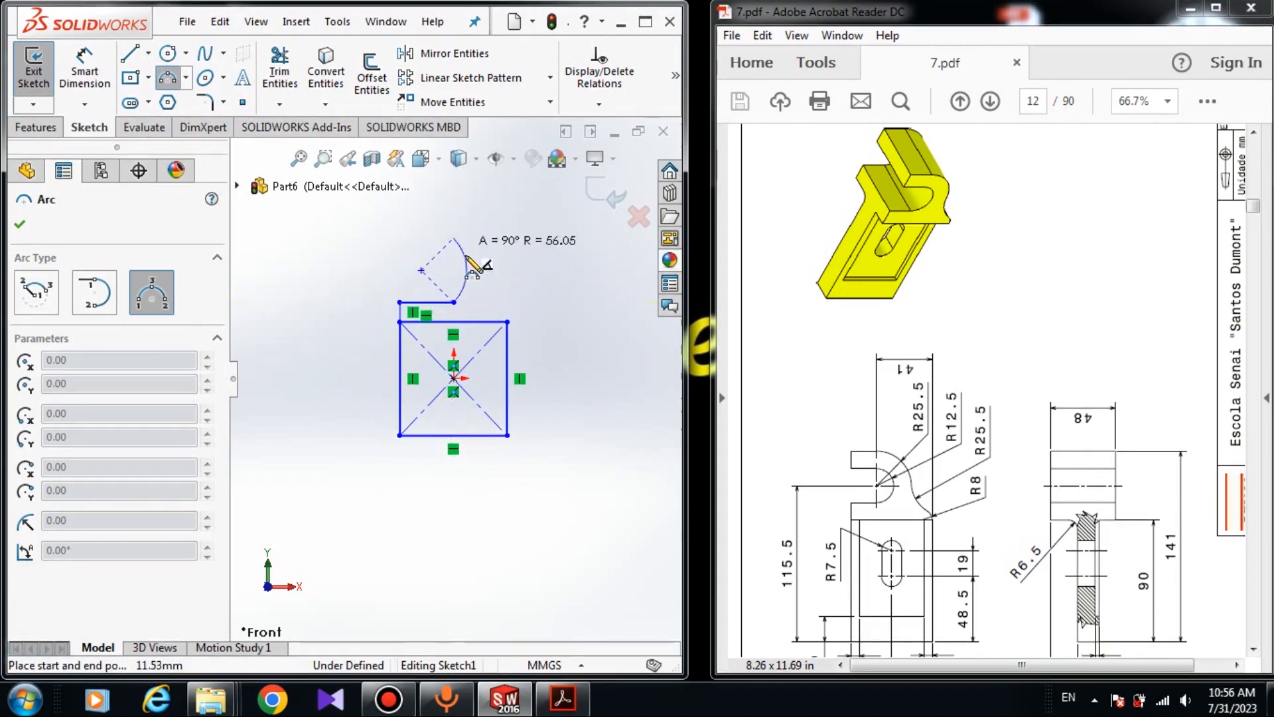
left_click(468, 271)
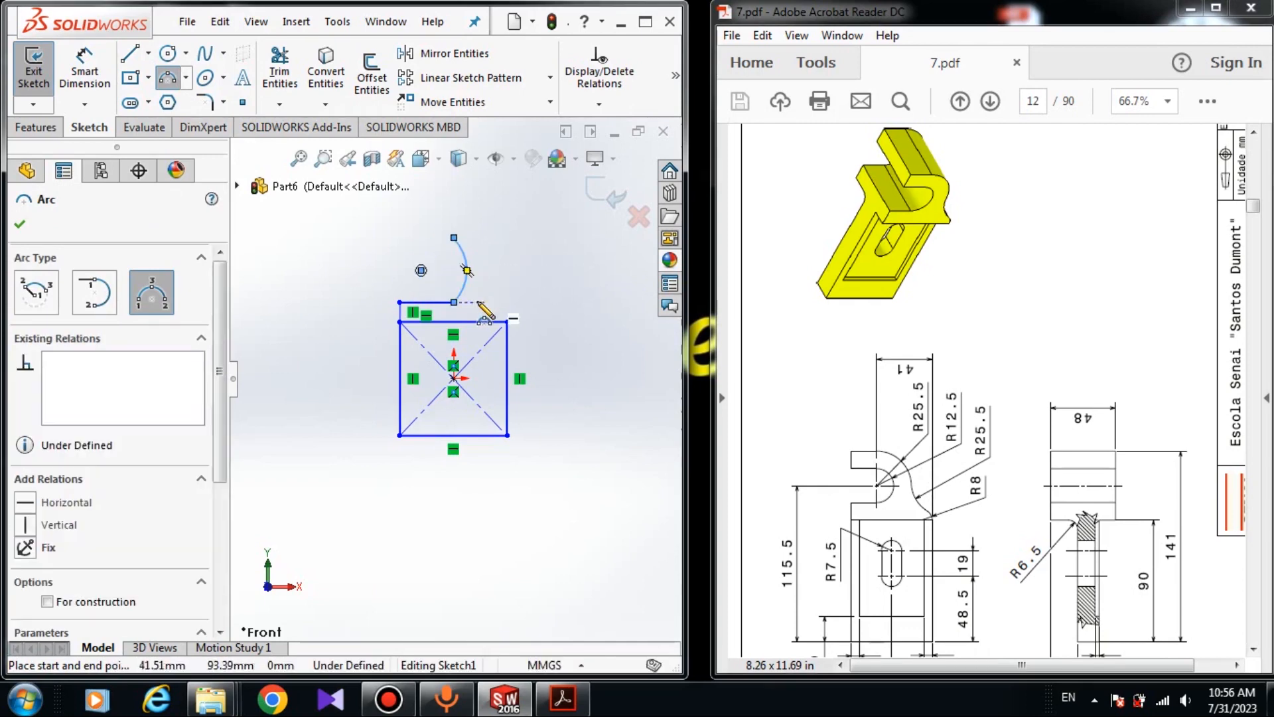
From the arc's upper end, draw a horizontal line back to the left edge, a vertical about 43 mm up, and a top horizontal line.
left_click(130, 53)
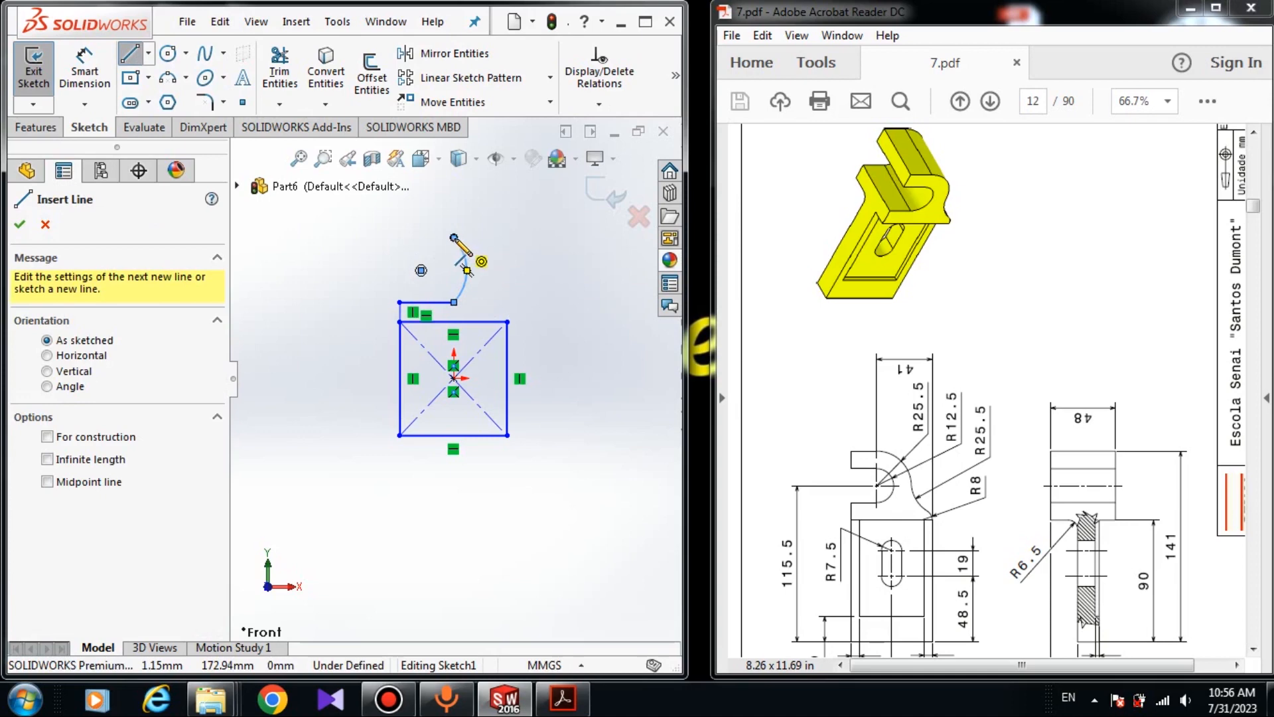
left_click(468, 271)
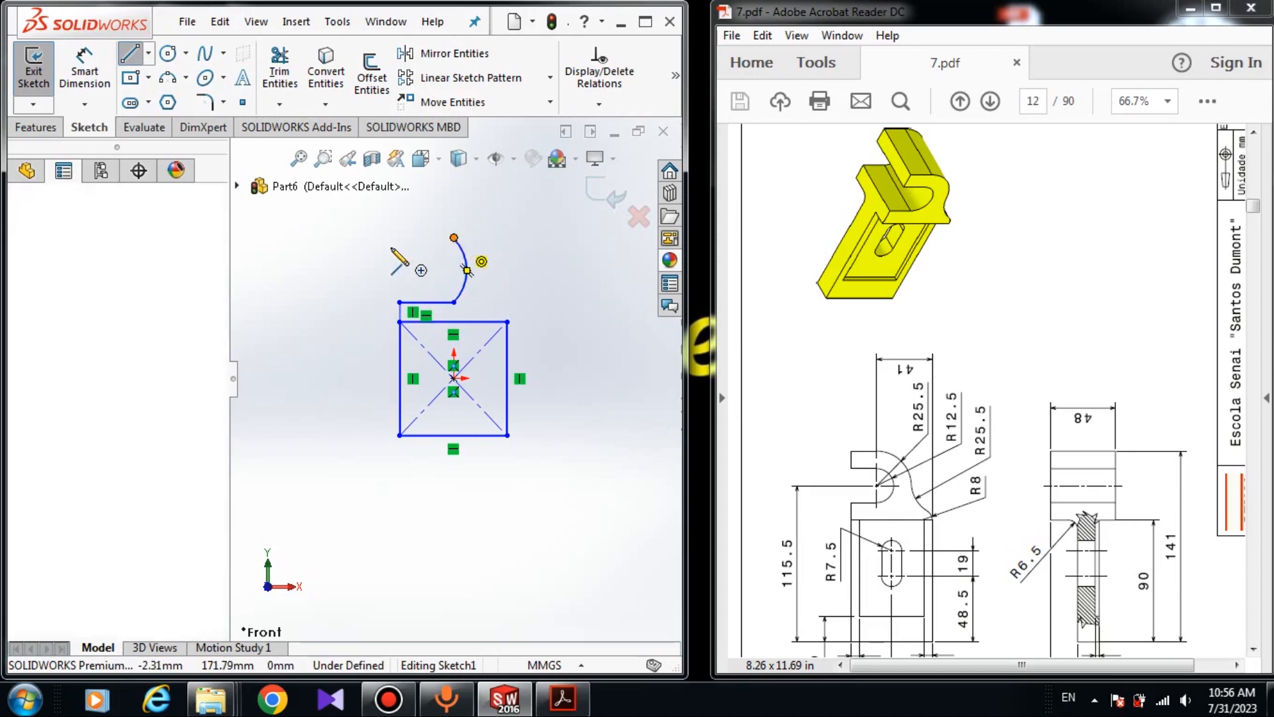
left_click(399, 240)
scroll(404, 225, "up", 2)
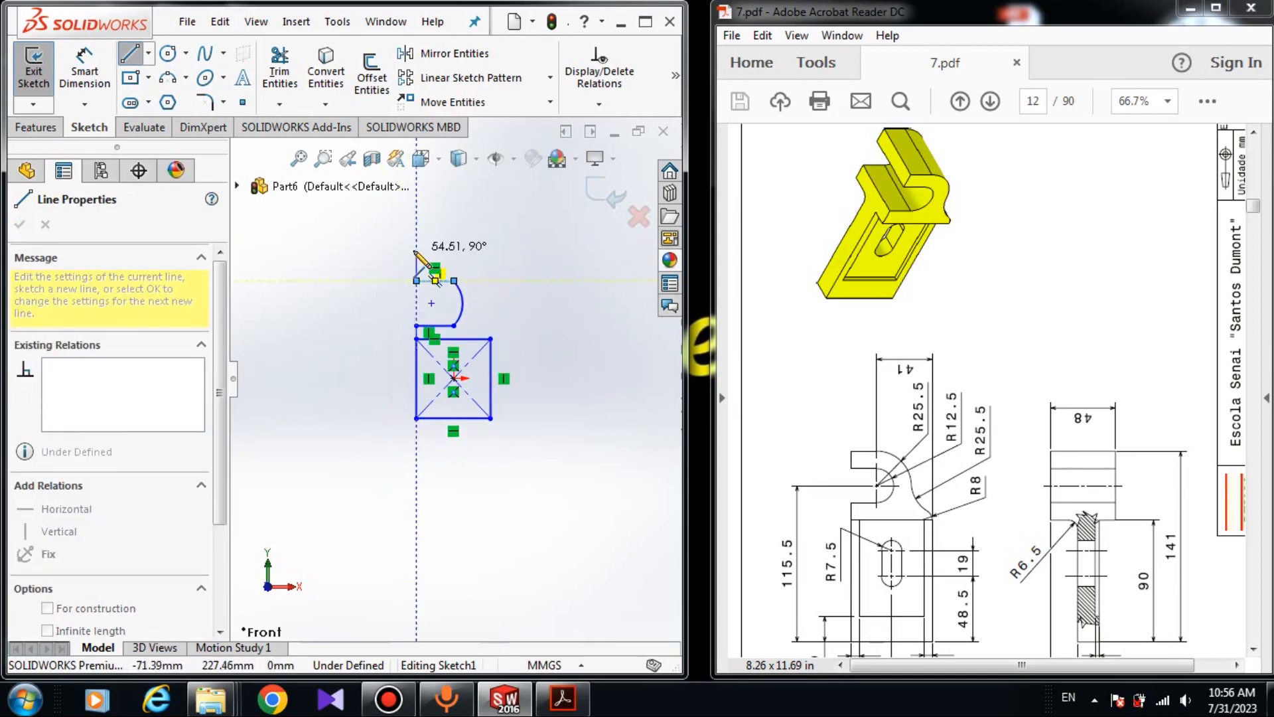
left_click(416, 256)
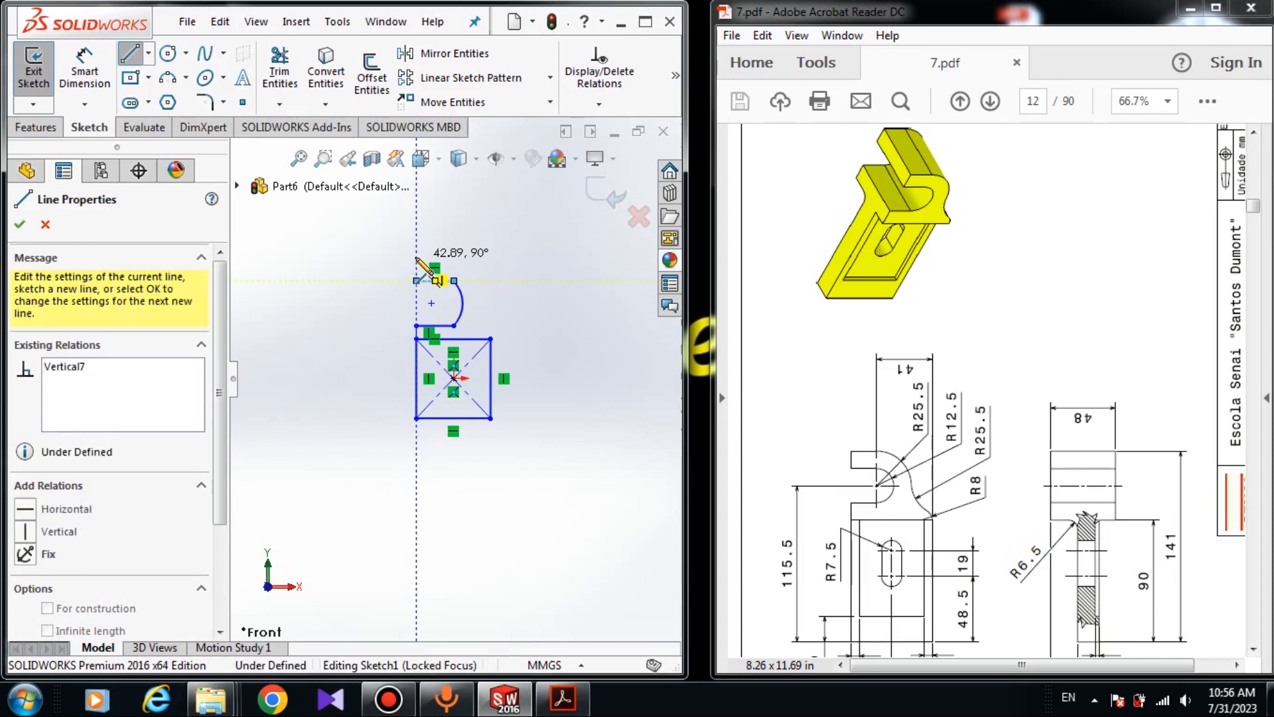
left_click(455, 258)
Draw a convex three-point arc of about 84 mm radius from the top line's end, followed by a concave arc curving outward past the rectangle.
left_click(168, 78)
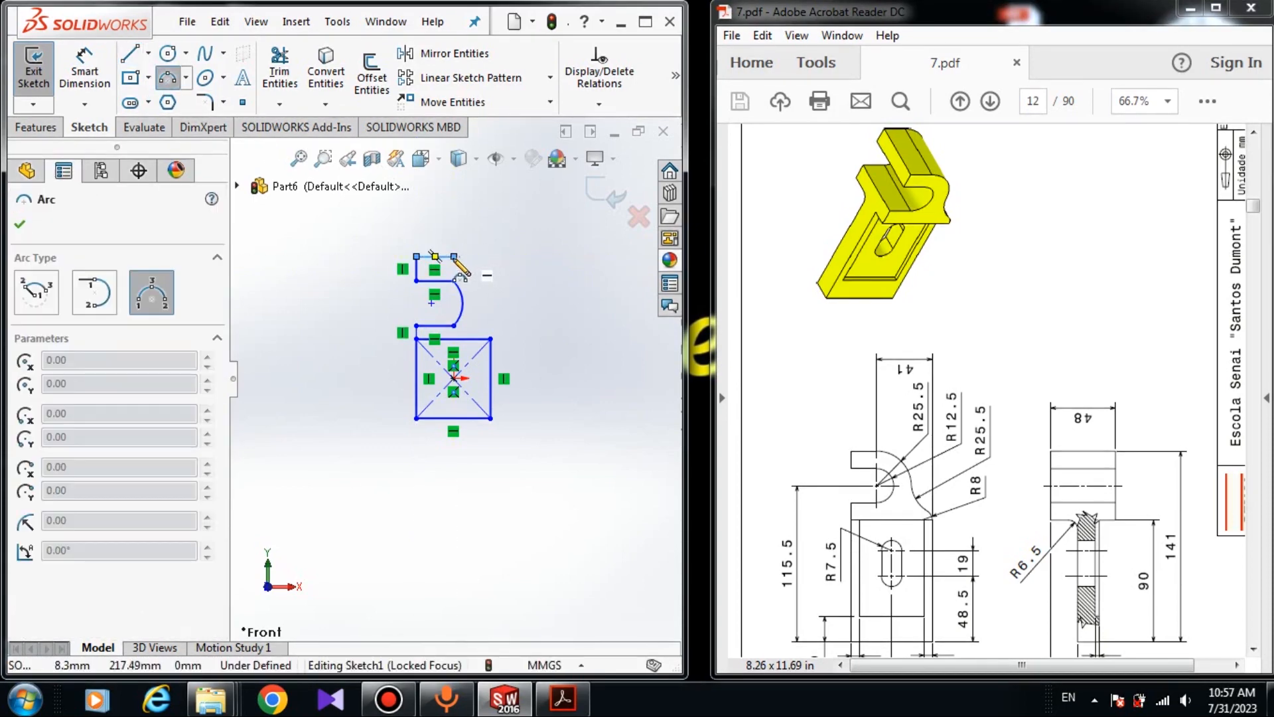
left_click(454, 257)
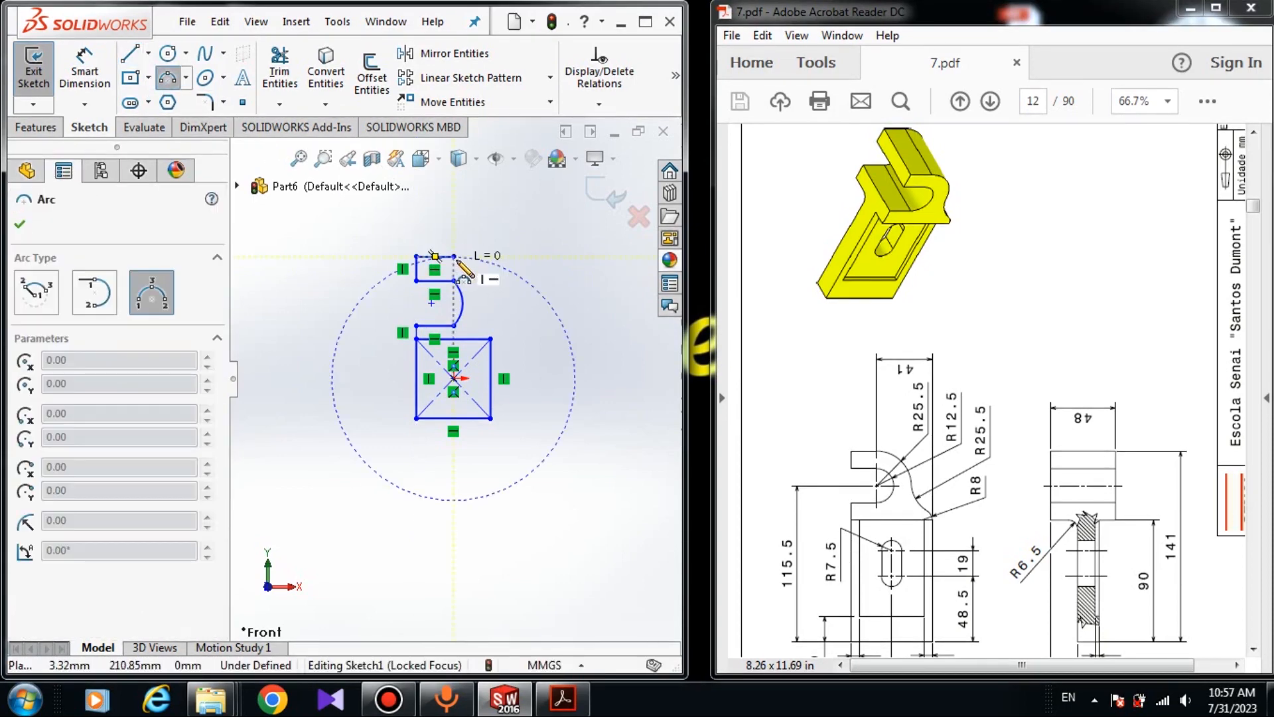
left_click(507, 304)
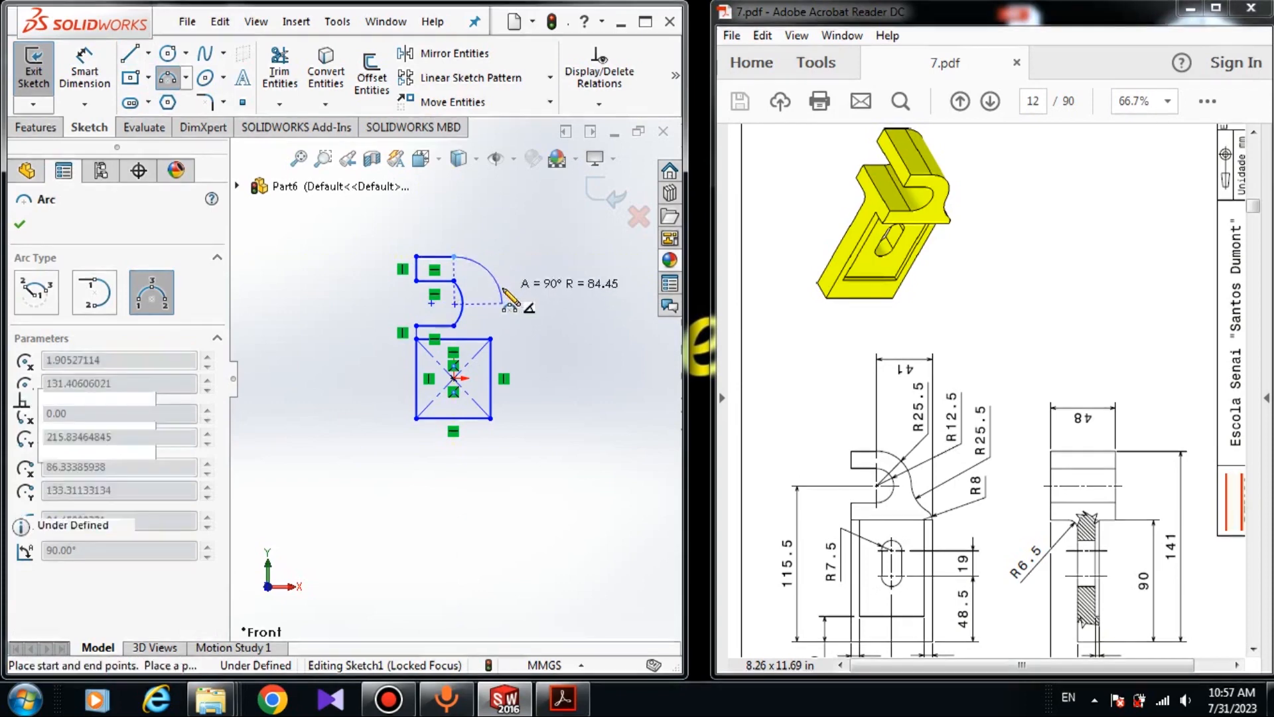
left_click(508, 303)
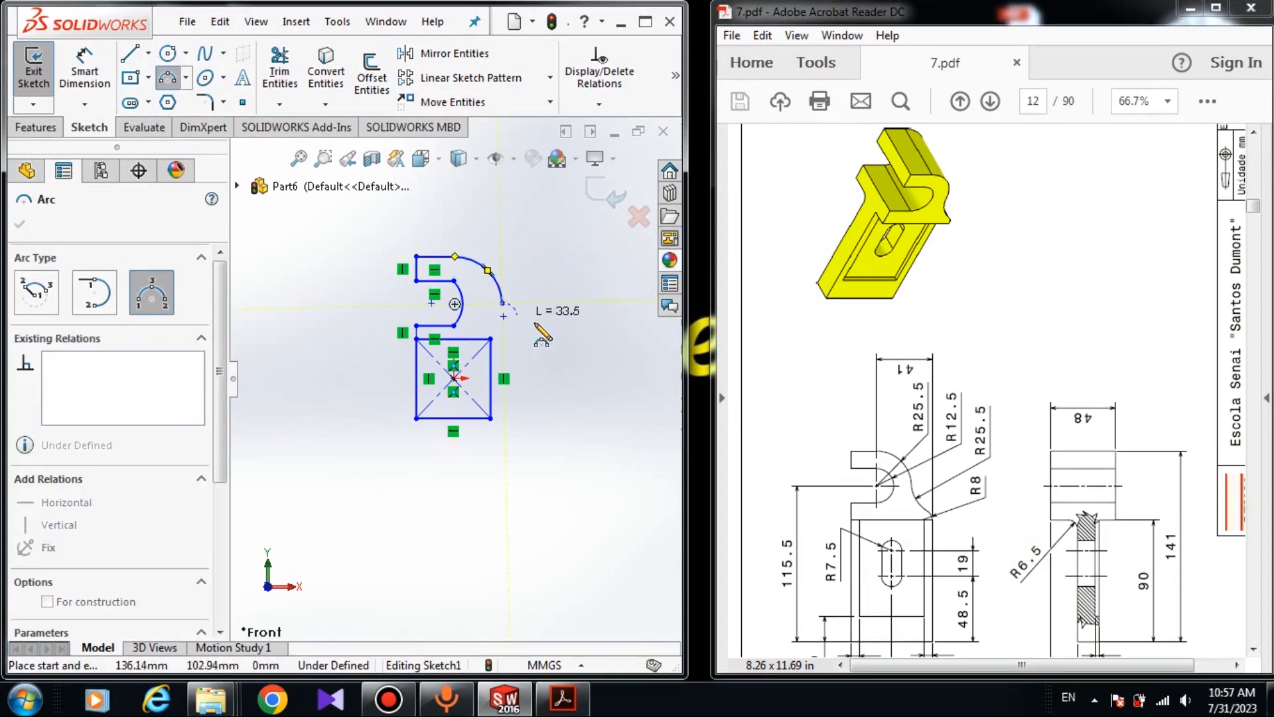
right_click(539, 365)
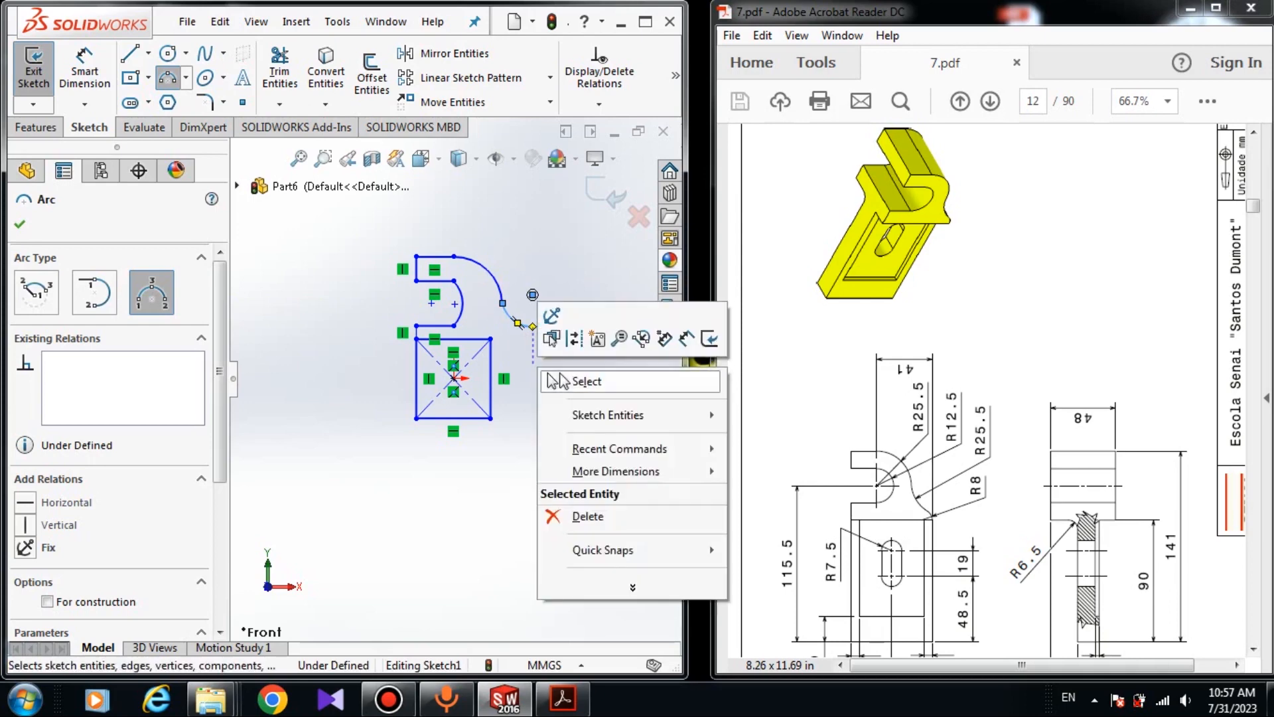
left_click(561, 380)
Make the inner hook arc tangent to the lower horizontal line of the hook opening.
scroll(412, 312, "down", 3)
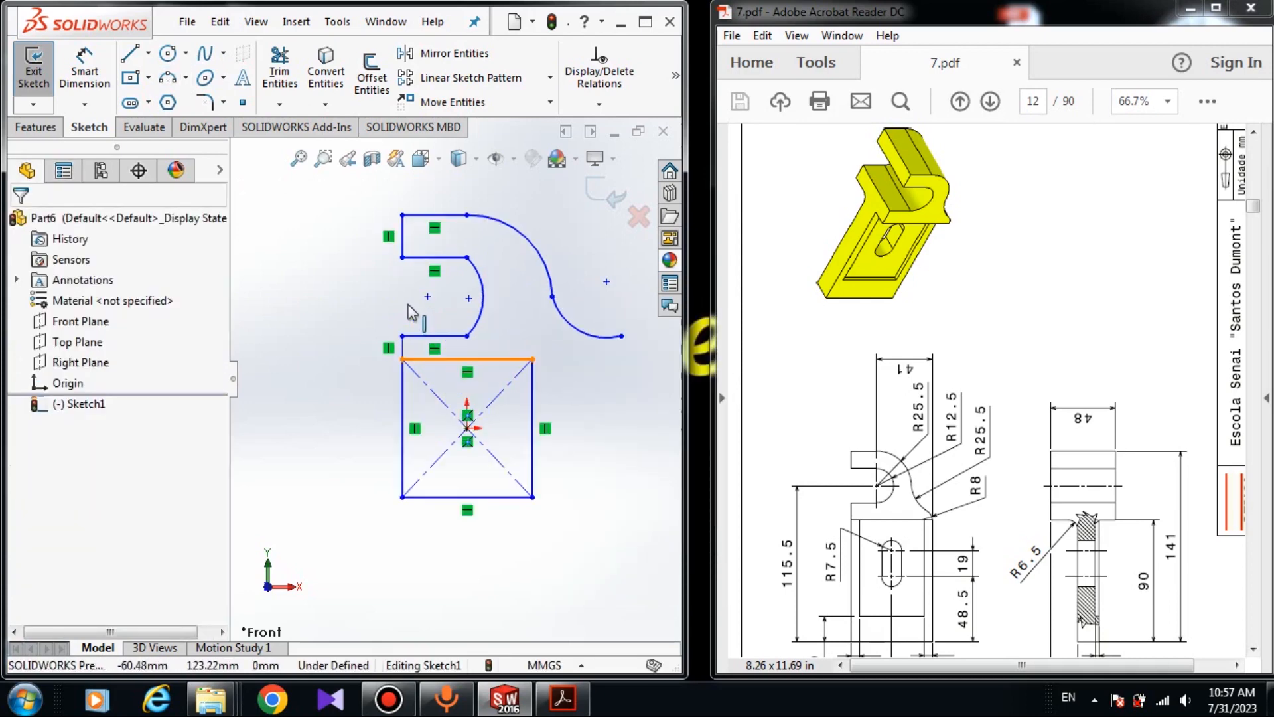
scroll(441, 332, "down", 2)
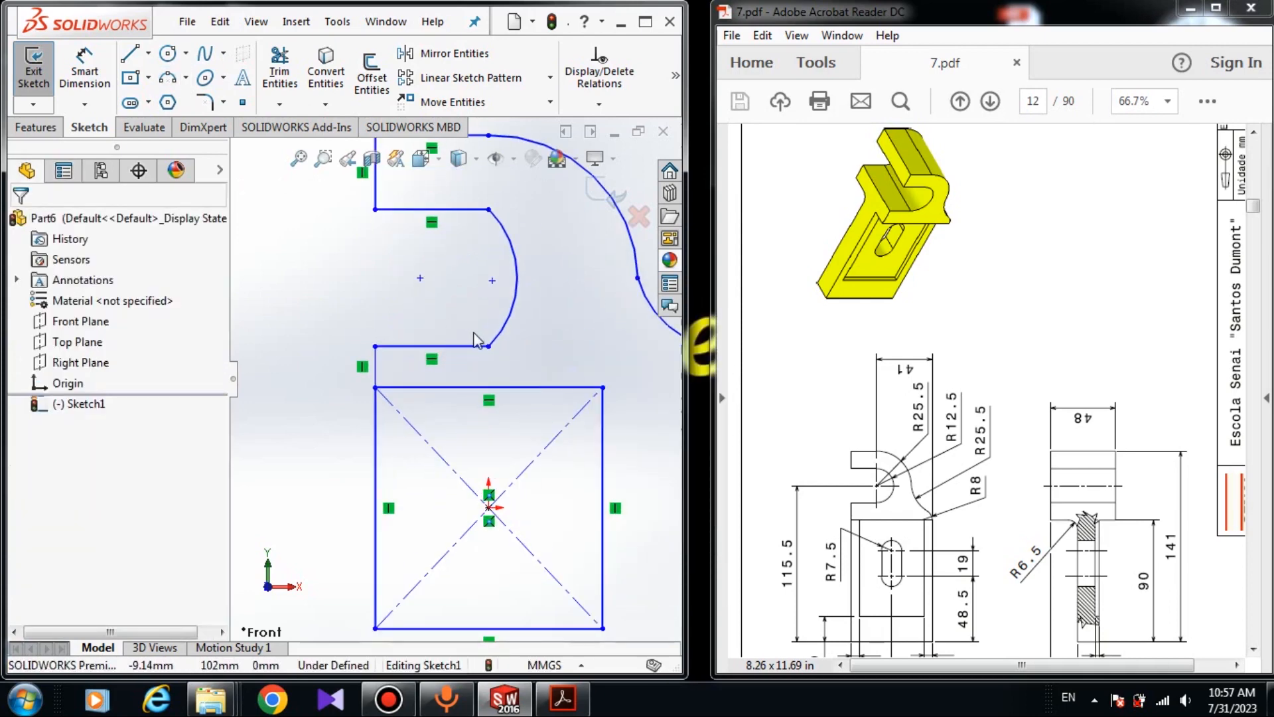
left_click(507, 330)
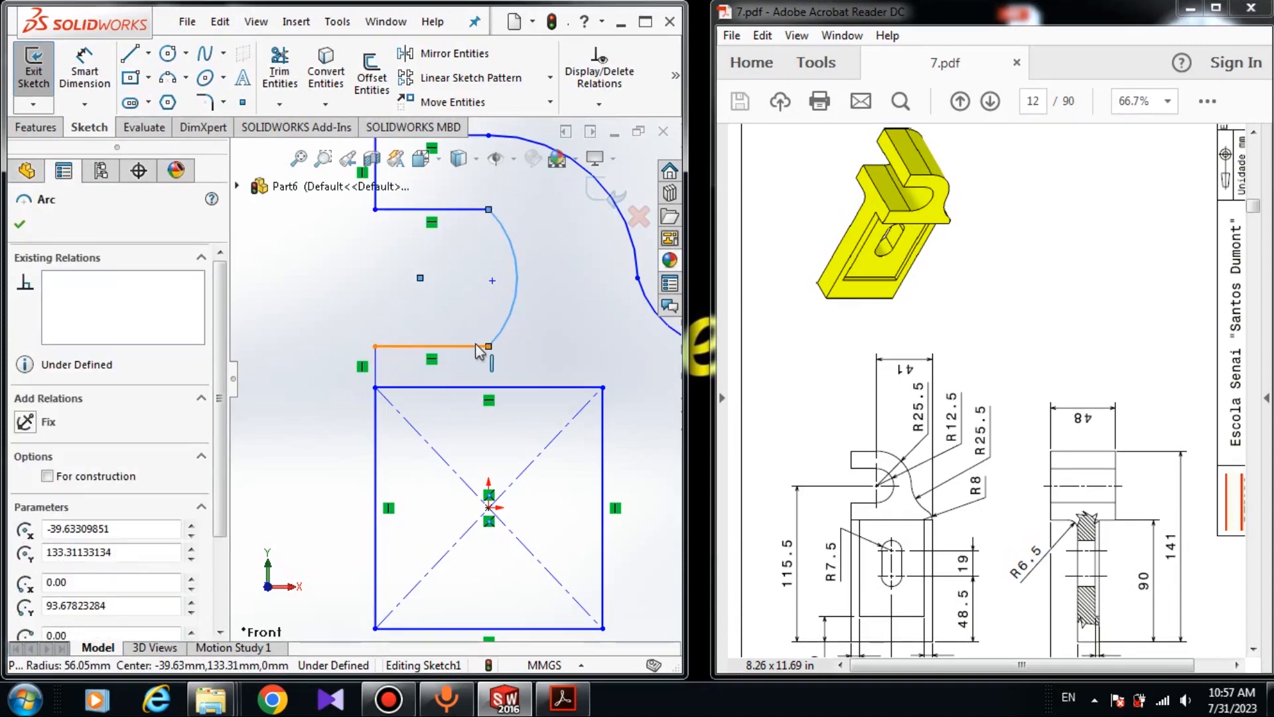
left_click(431, 346, "ctrl")
left_click(25, 528)
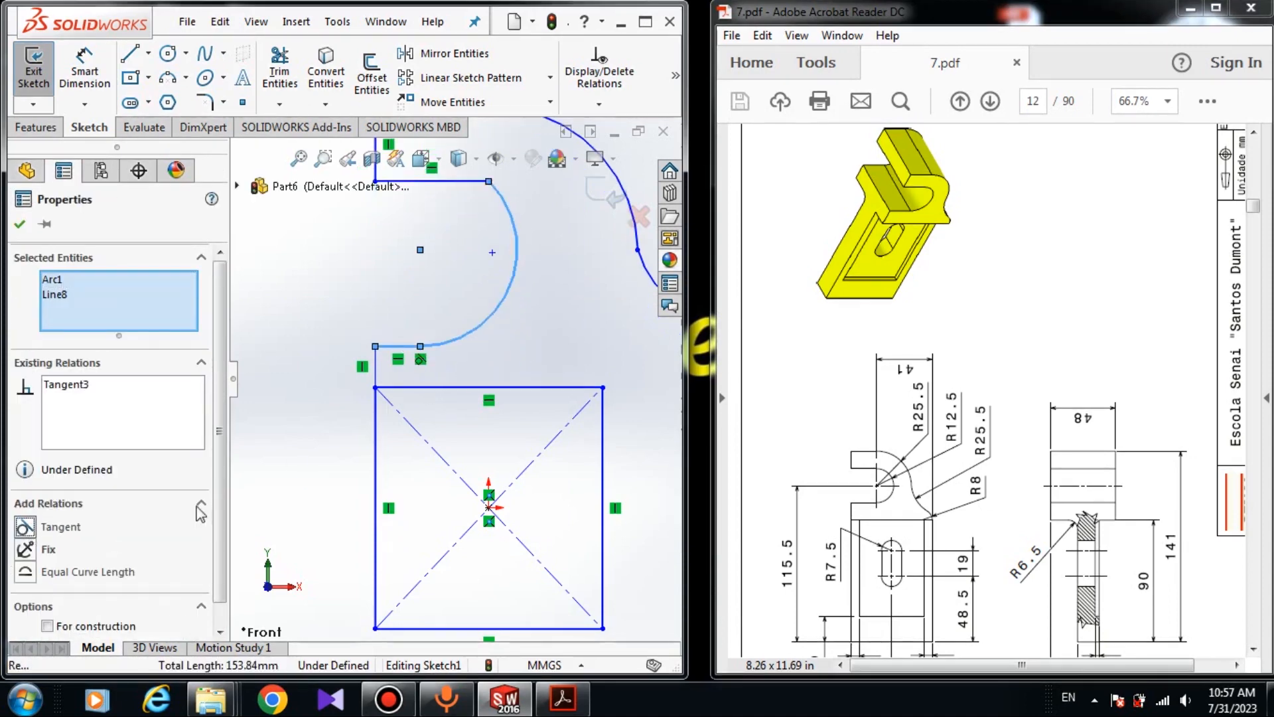
left_click(429, 353)
scroll(454, 379, "up", 2)
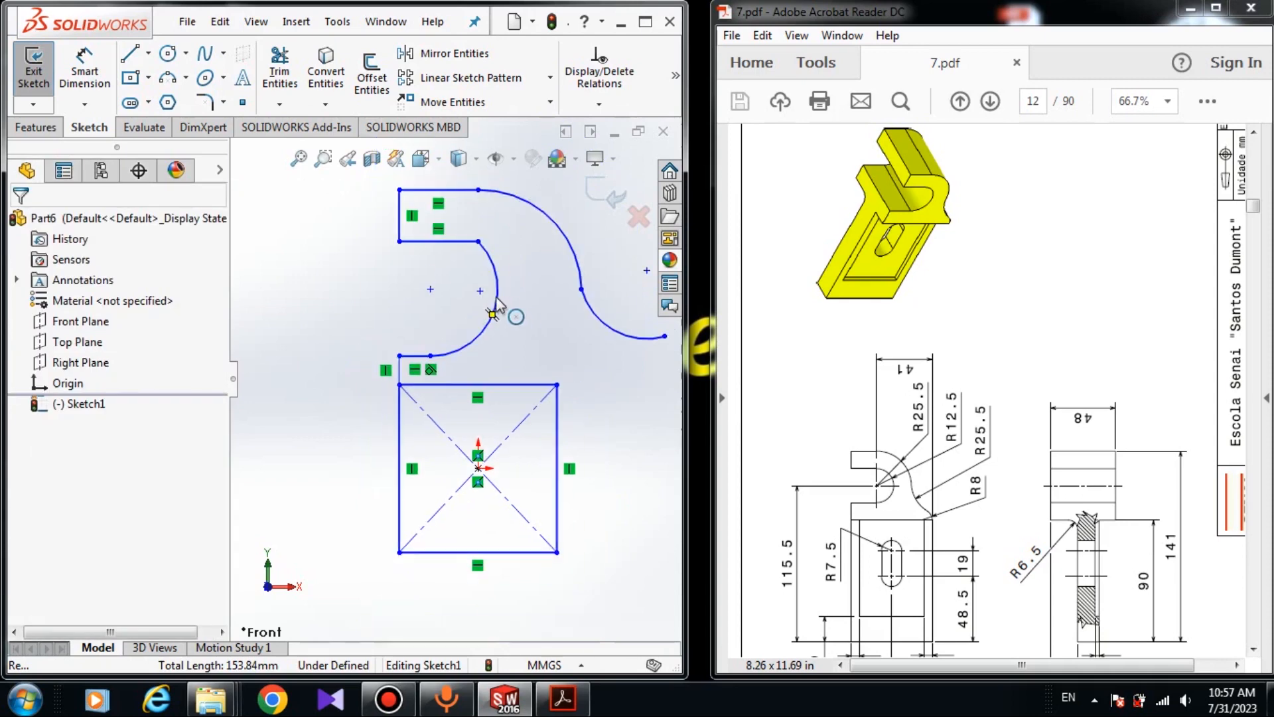
Make the inner hook arc tangent to the upper horizontal line of the hook opening.
left_click(507, 300)
left_click(438, 241, "ctrl")
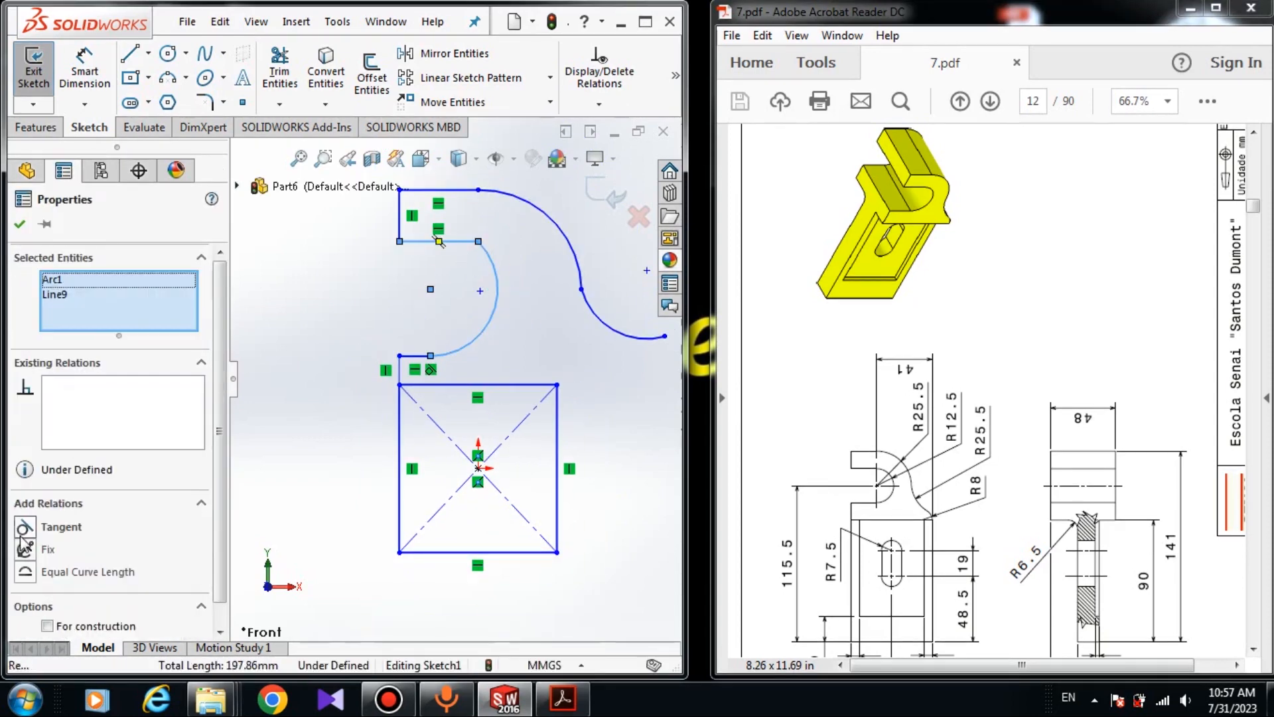
left_click(25, 531)
left_click(389, 265)
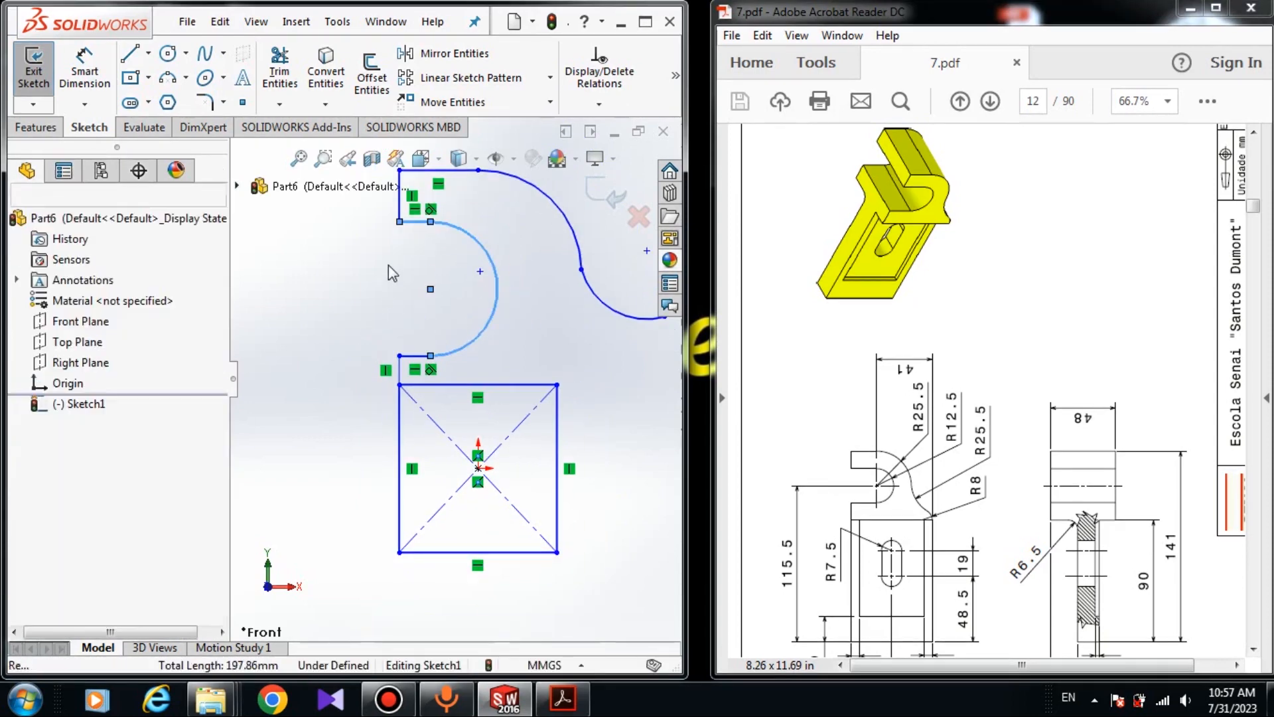
Make the convex outer arc tangent to the top horizontal line of the hook.
left_click(548, 207)
scroll(454, 382, "up", 2)
left_click(448, 237, "ctrl")
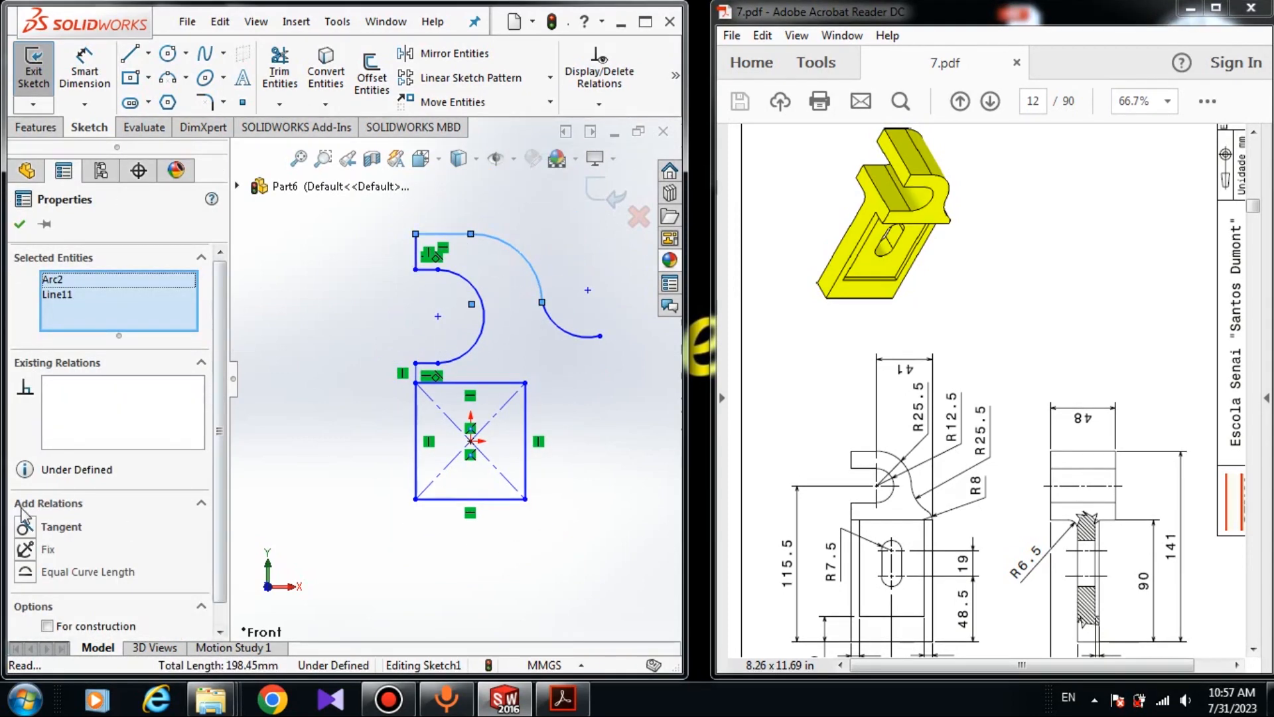
left_click(25, 526)
left_click(577, 351)
Add a tangent relation between the convex outer arc and the concave arc that continues it.
scroll(531, 345, "down", 3)
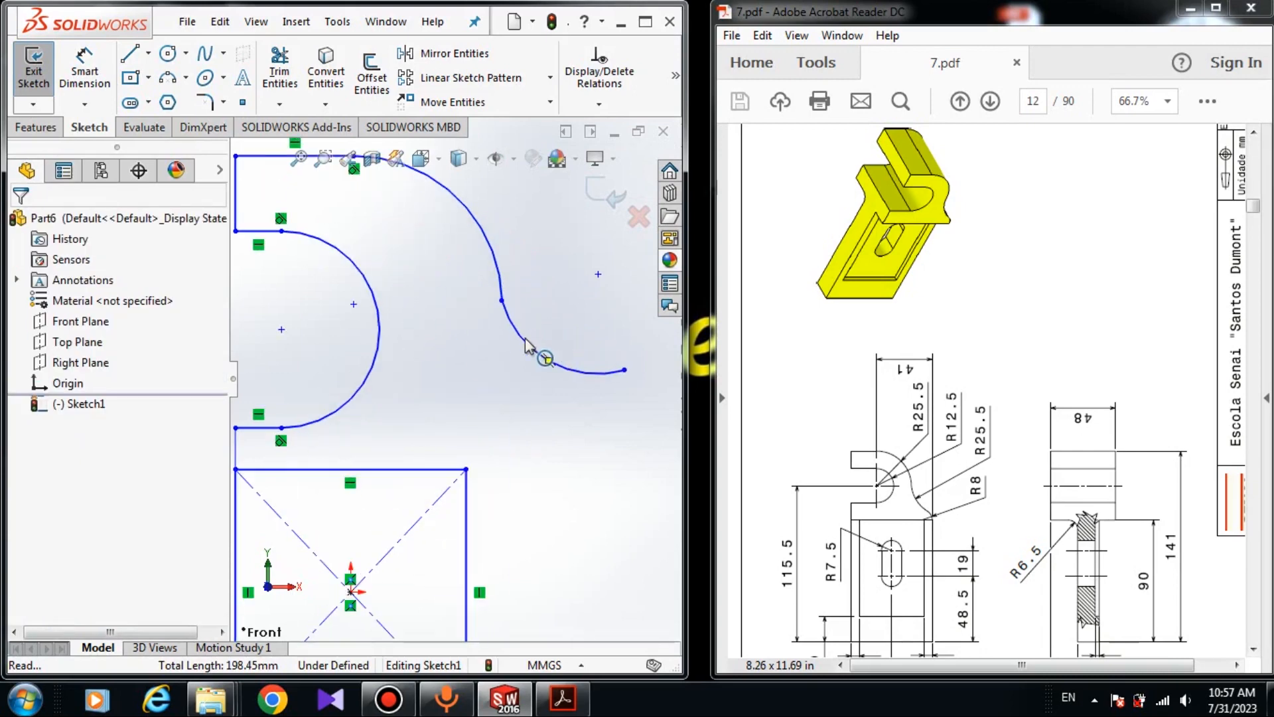
left_click(529, 344)
left_click(498, 272, "ctrl")
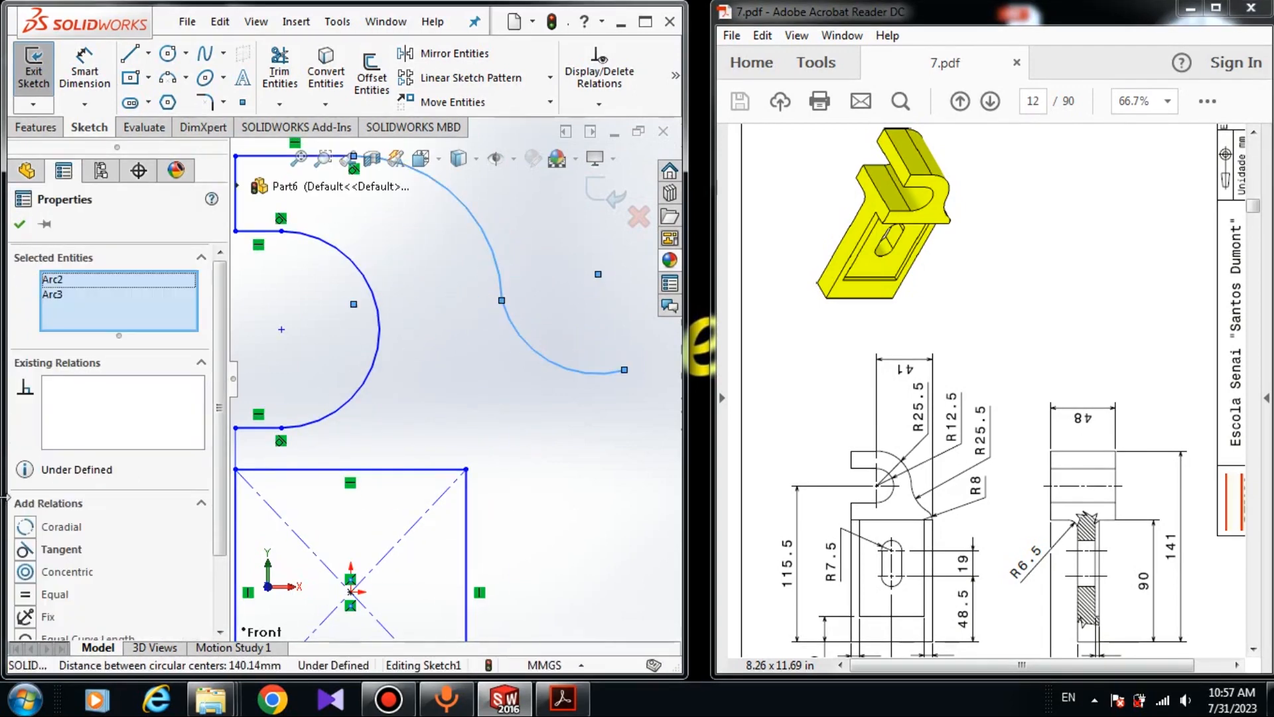
left_click(24, 550)
left_click(438, 455)
Align the inner arc's two endpoints, its centre and the convex outer arc's start point vertically.
scroll(438, 455, "up", 2)
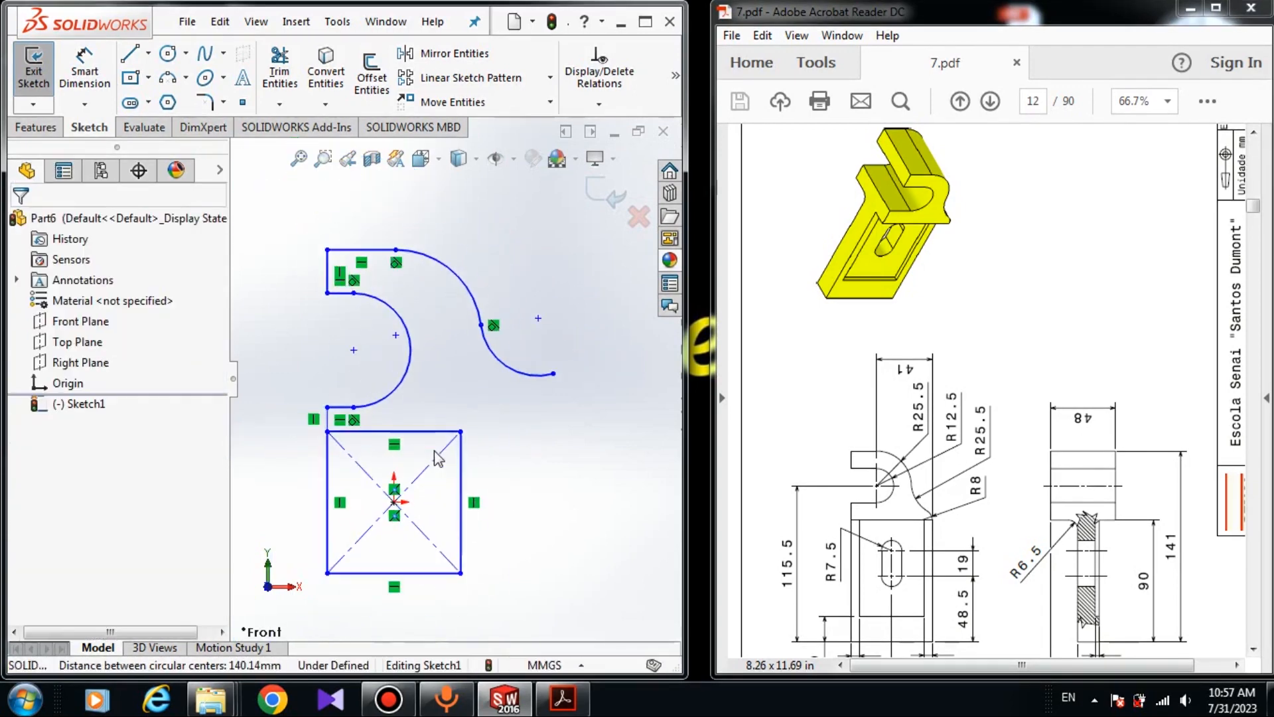
scroll(319, 440, "down", 3)
scroll(432, 446, "up", 2)
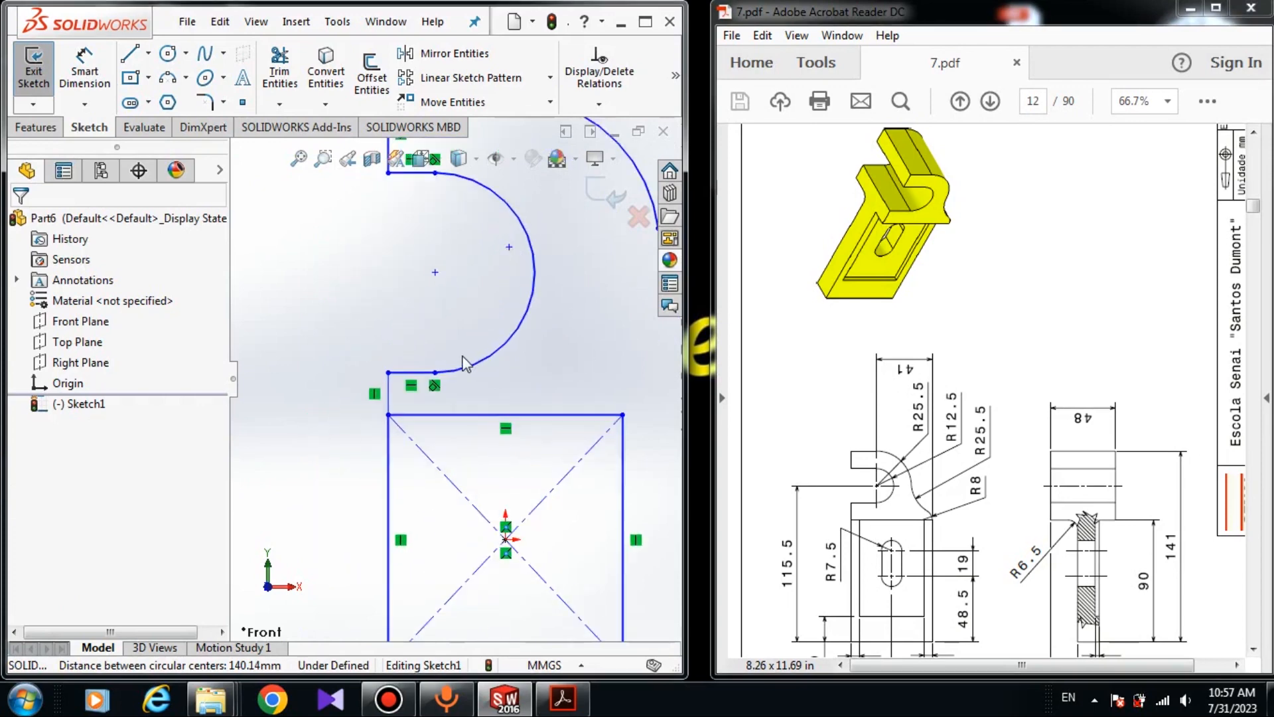
left_click(438, 382)
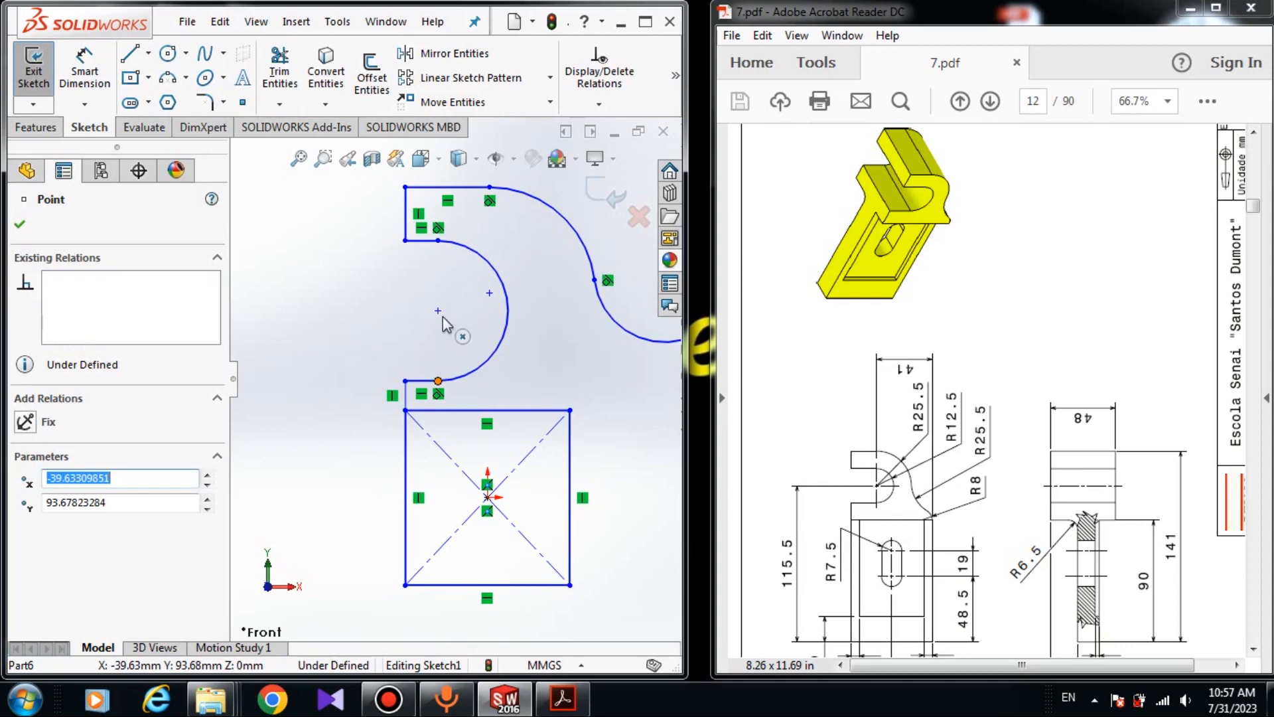
left_click(438, 310, "ctrl")
left_click(439, 241, "ctrl")
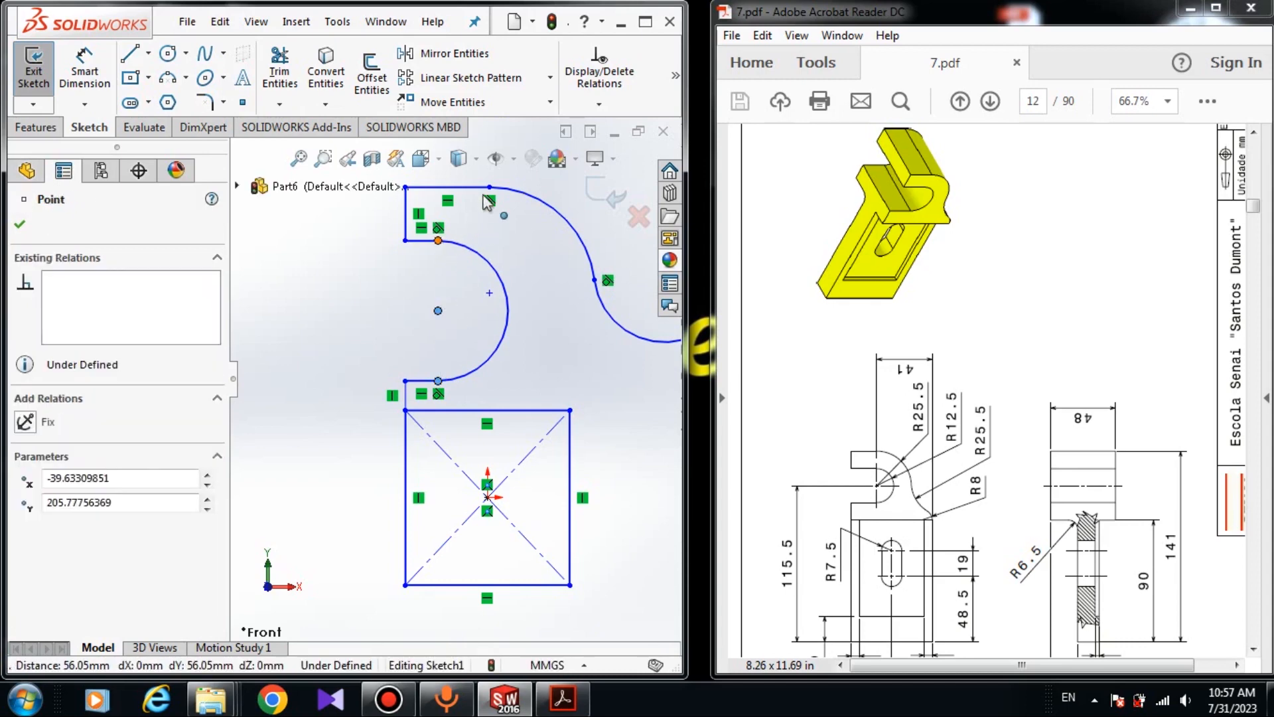
left_click(489, 187, "ctrl")
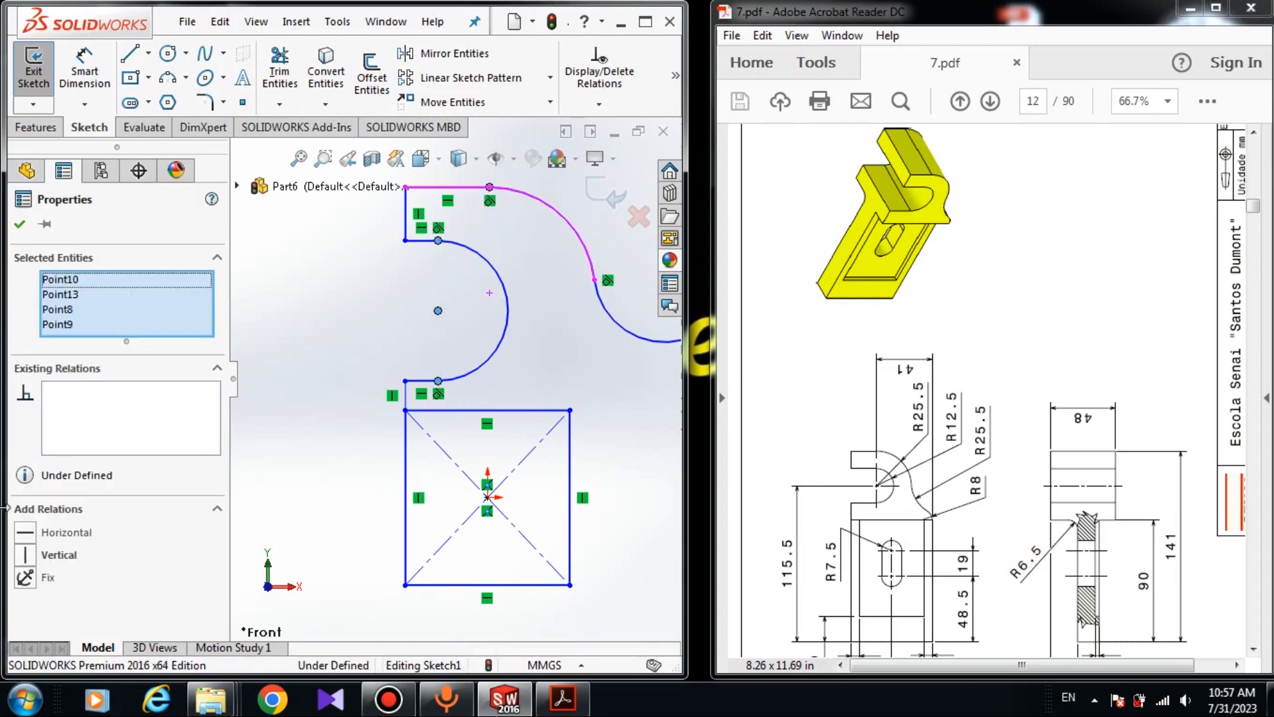
left_click(26, 555)
left_click(307, 524)
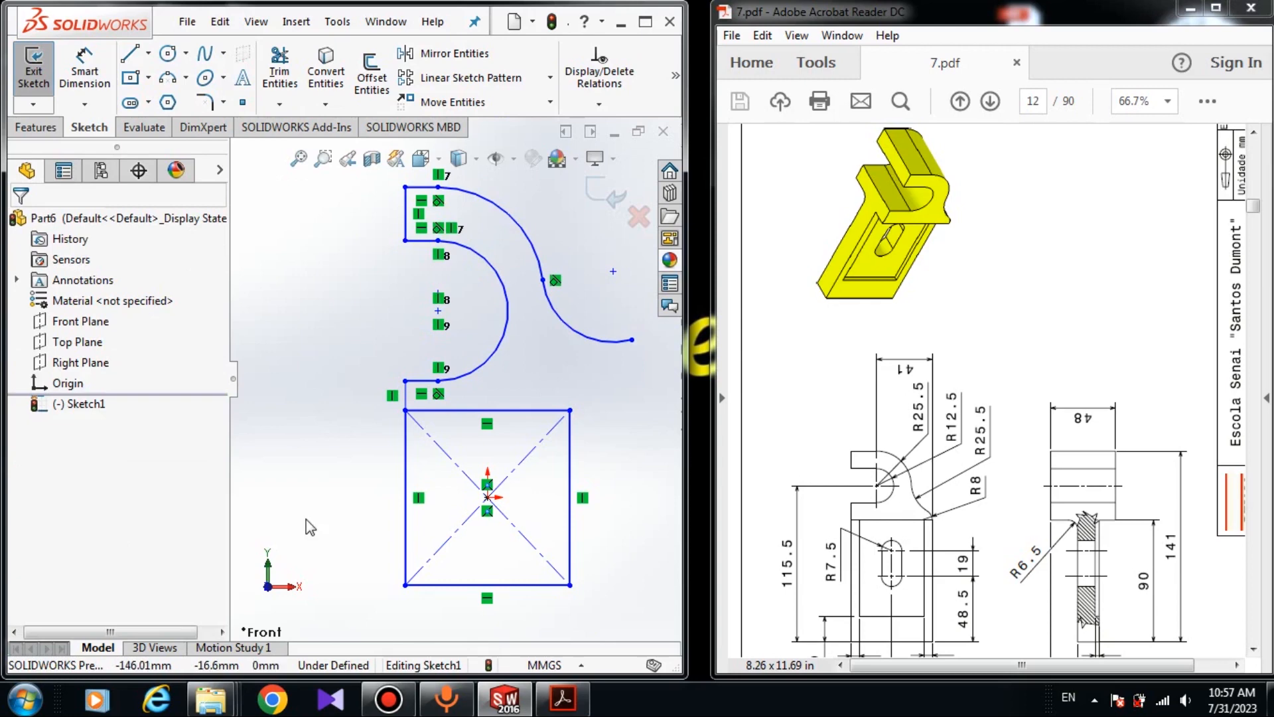
Make the hook's short vertical end line equal in length to the short vertical line above the rectangle.
left_click(406, 398)
left_click(407, 229, "ctrl")
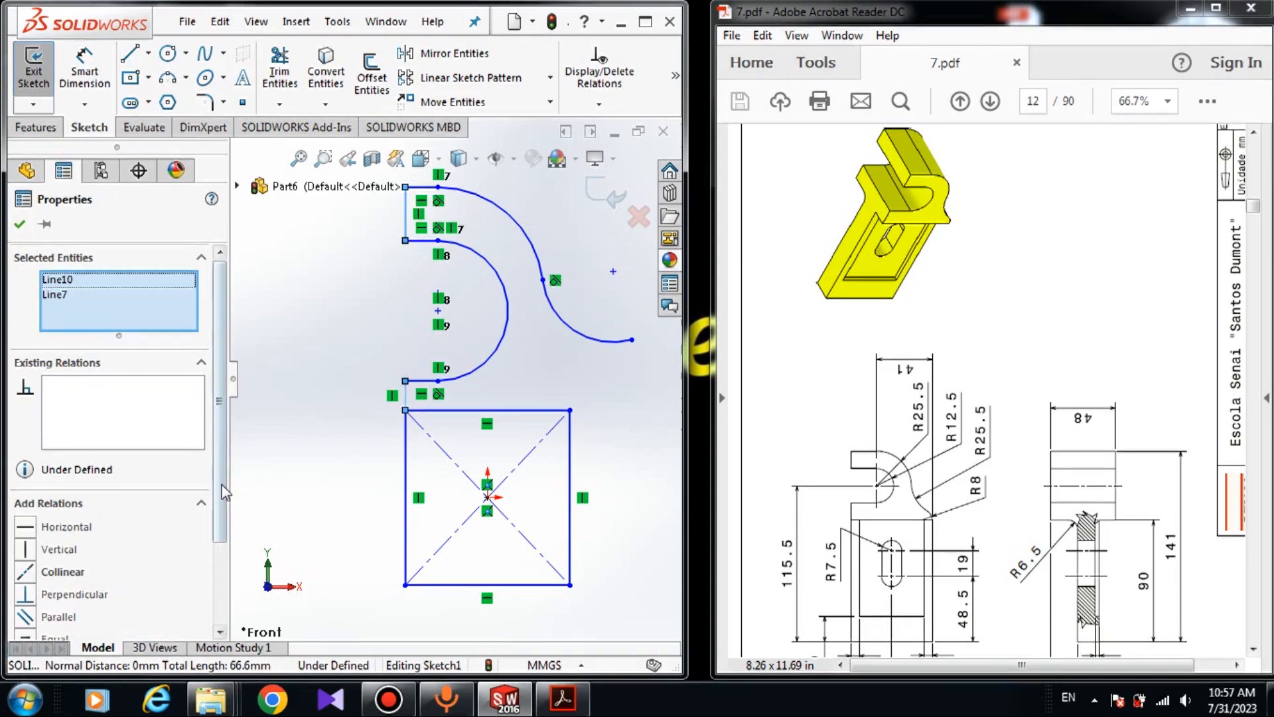
scroll(99, 558, "down", 1)
left_click(27, 615)
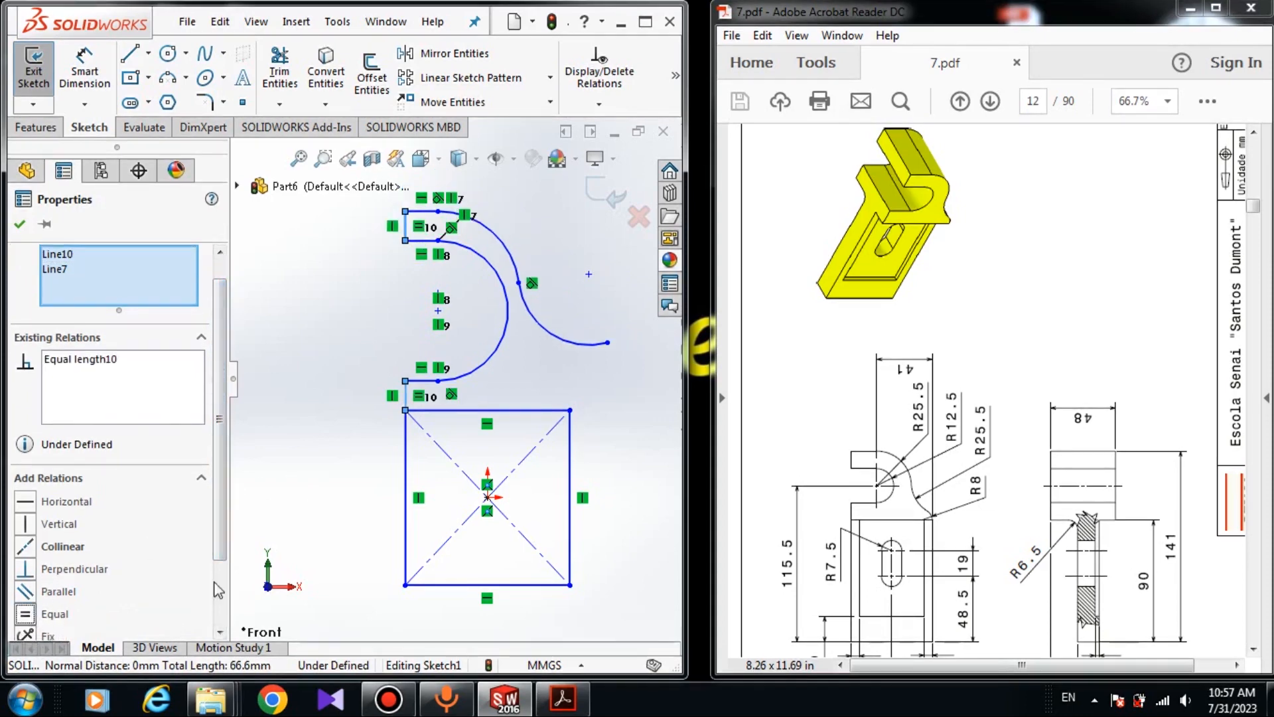
key("Escape")
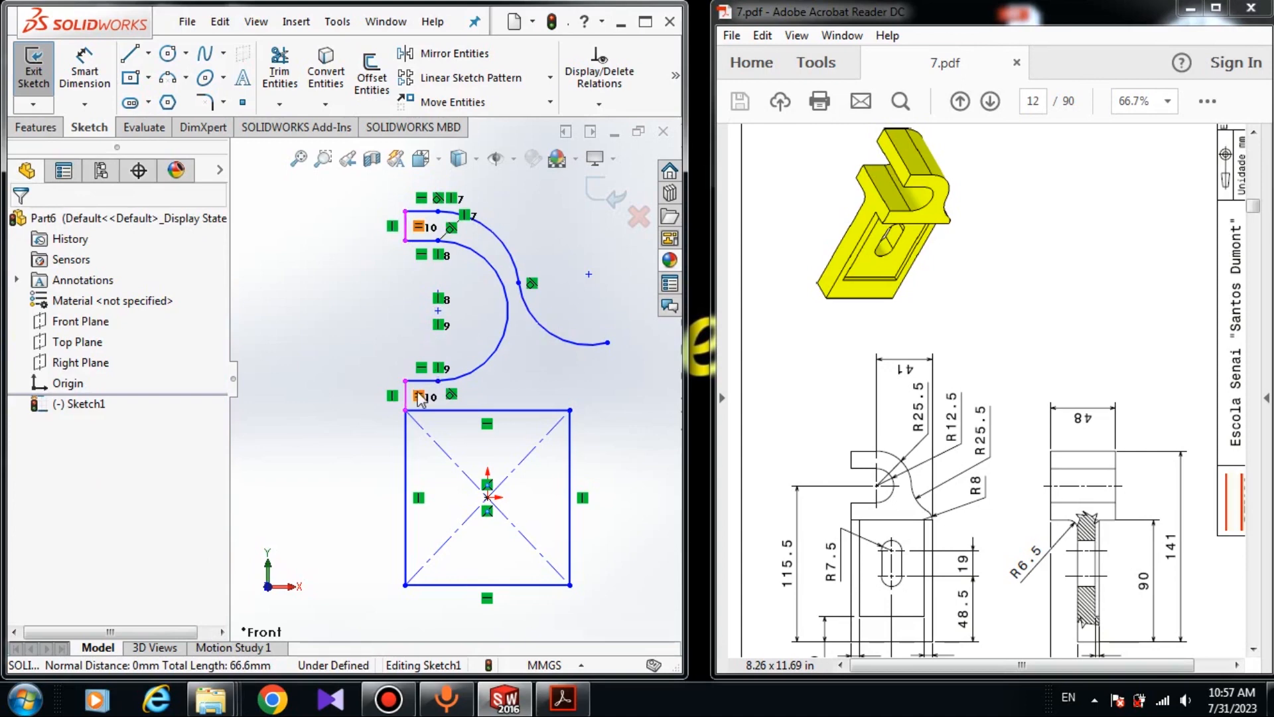
Give the convex and concave outer arcs equal radii, and pull the concave arc's free end inward above the rectangle.
left_click(514, 253)
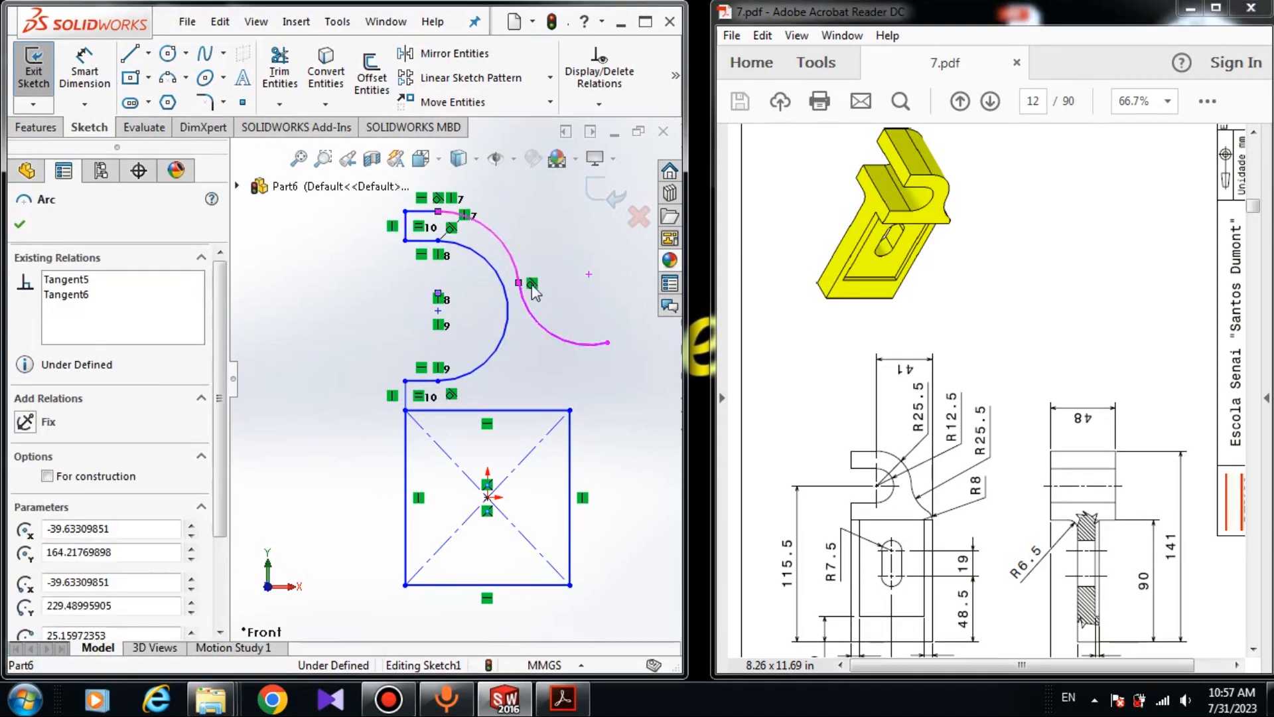
left_click(545, 325, "ctrl")
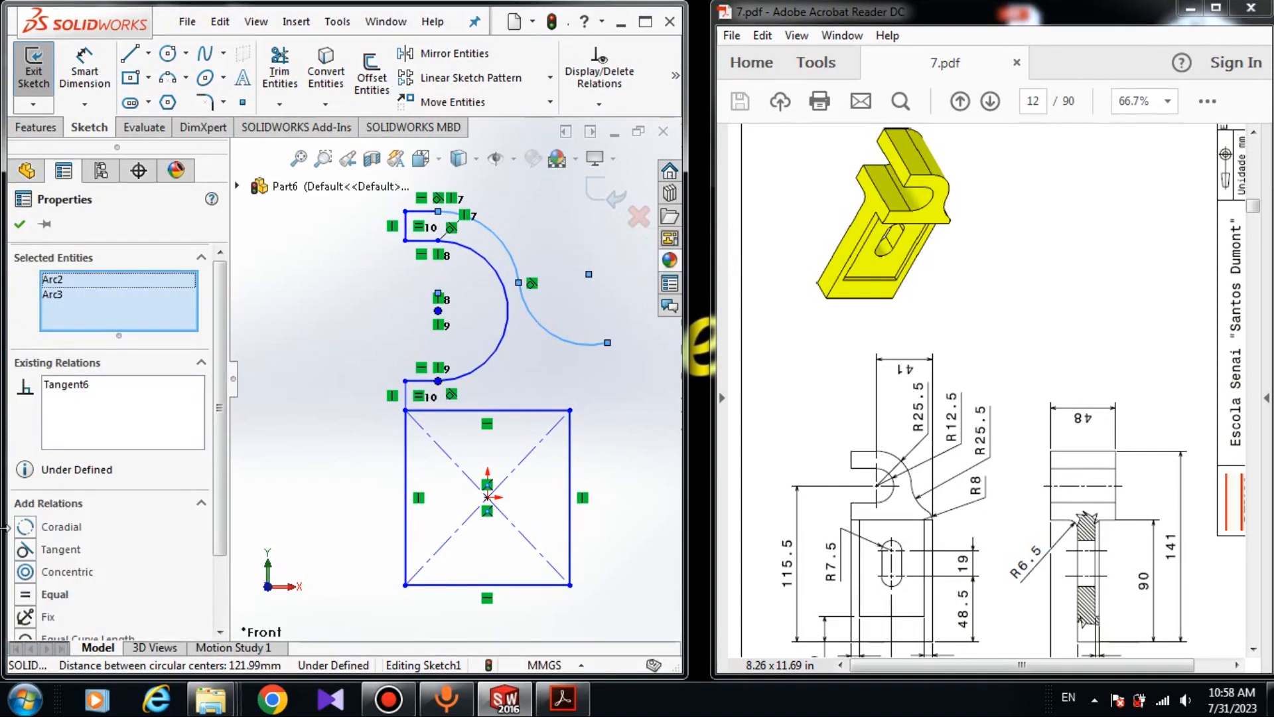
left_click(28, 594)
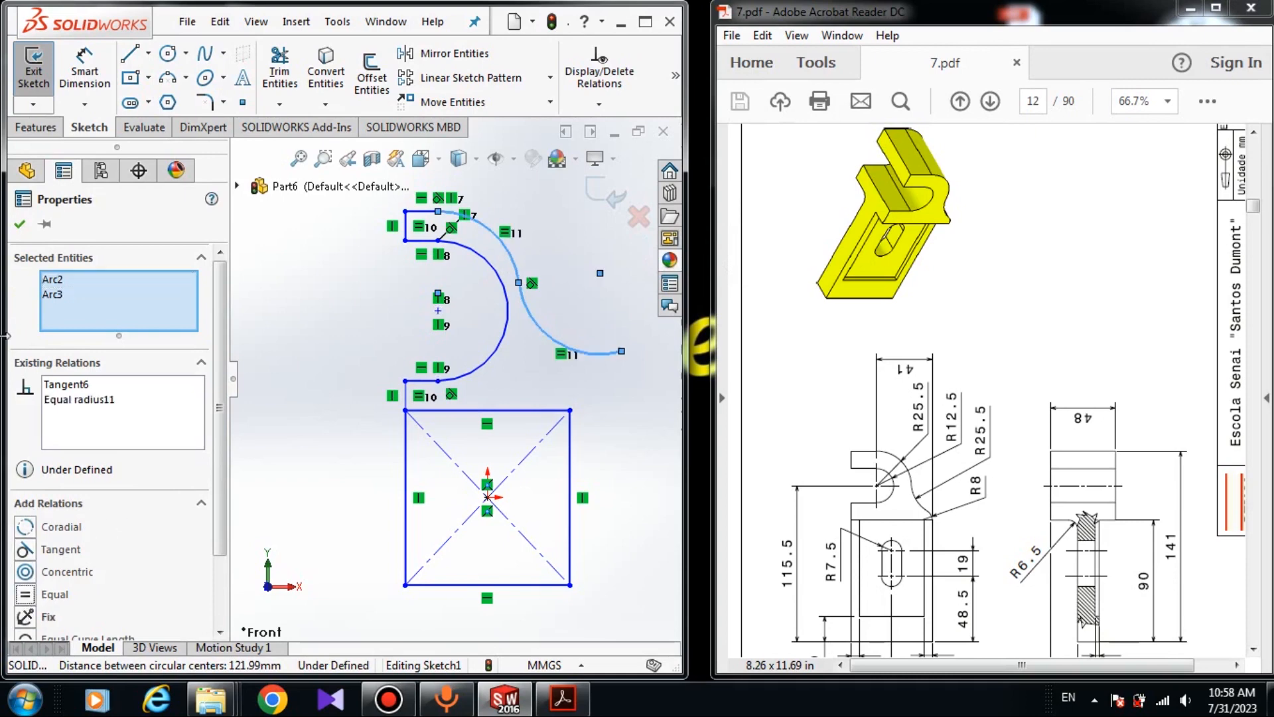
left_click(19, 224)
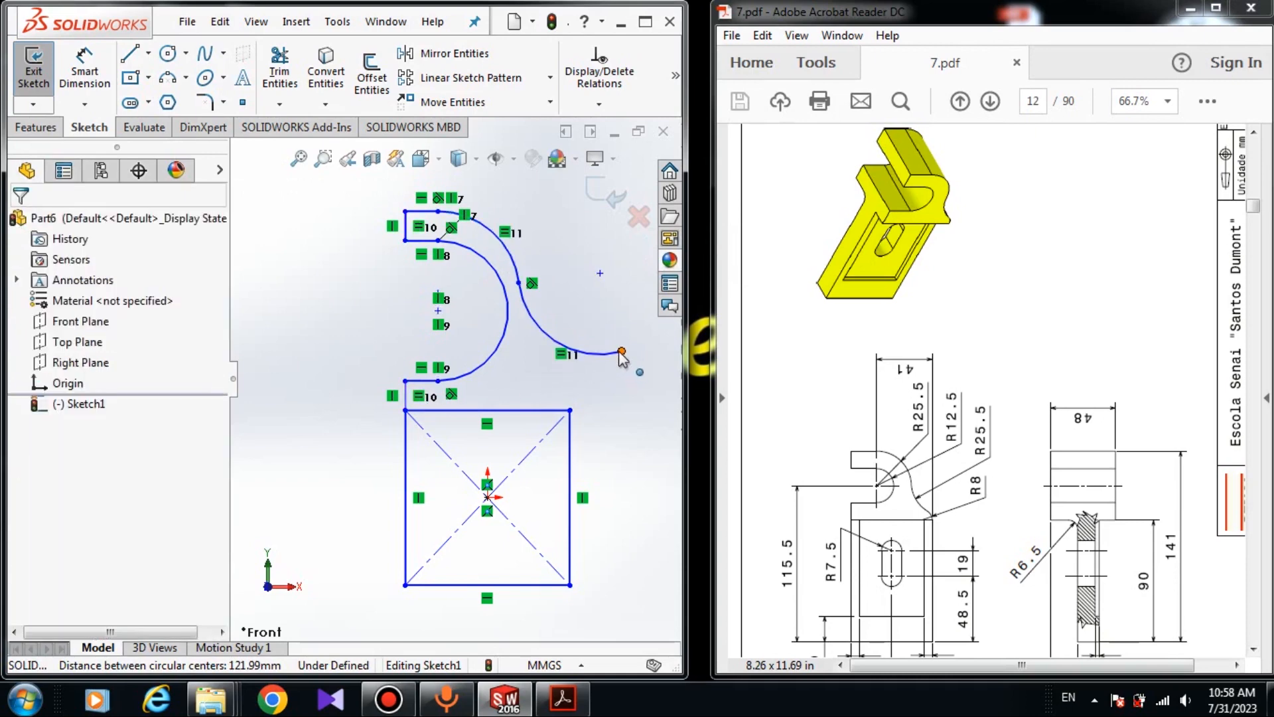
left_click_drag(623, 358, 553, 363)
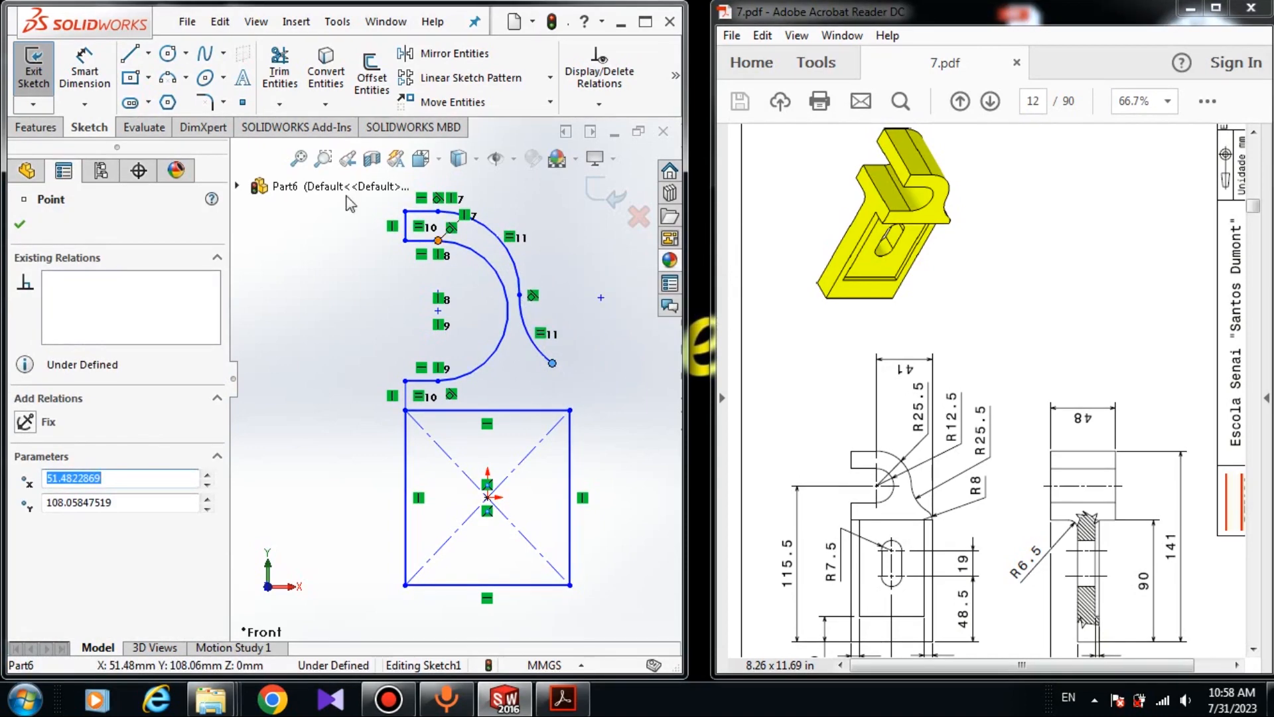
Dimension the rectangle's bottom edge as 60 mm, the overall width given in the drawing.
left_click(68, 66)
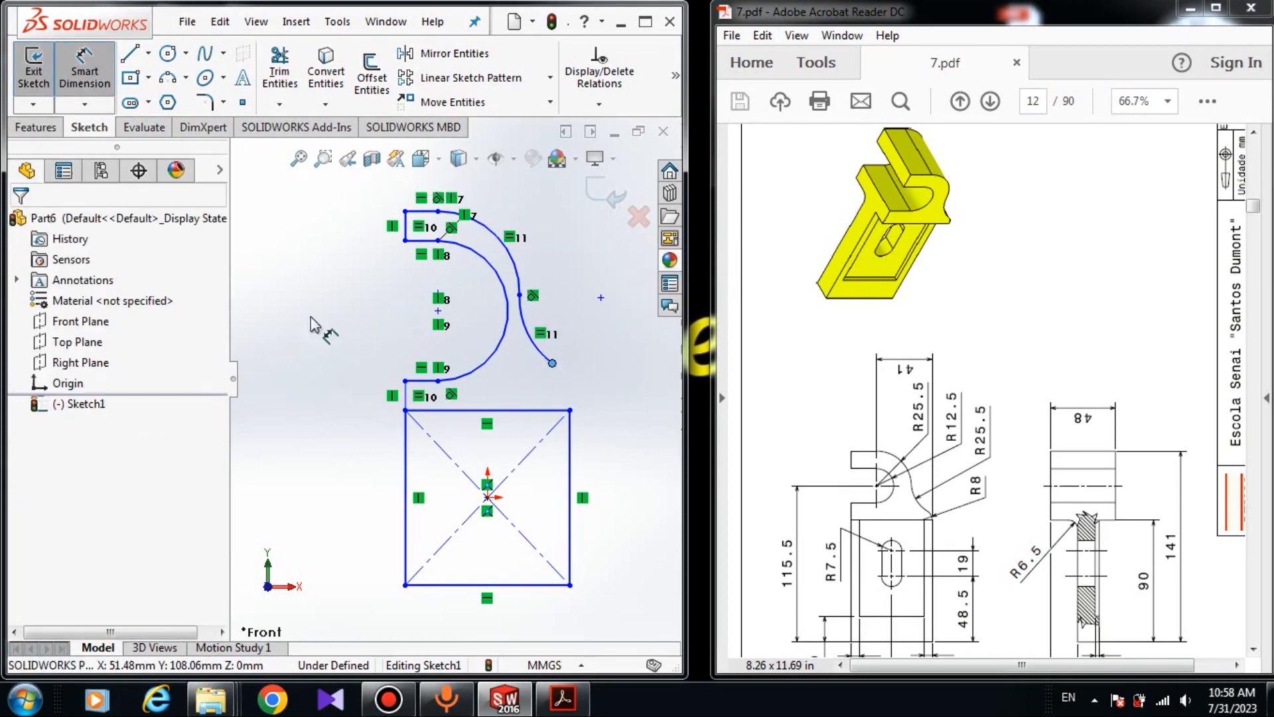
left_click(504, 593)
scroll(511, 597, "up", 2)
key("Escape")
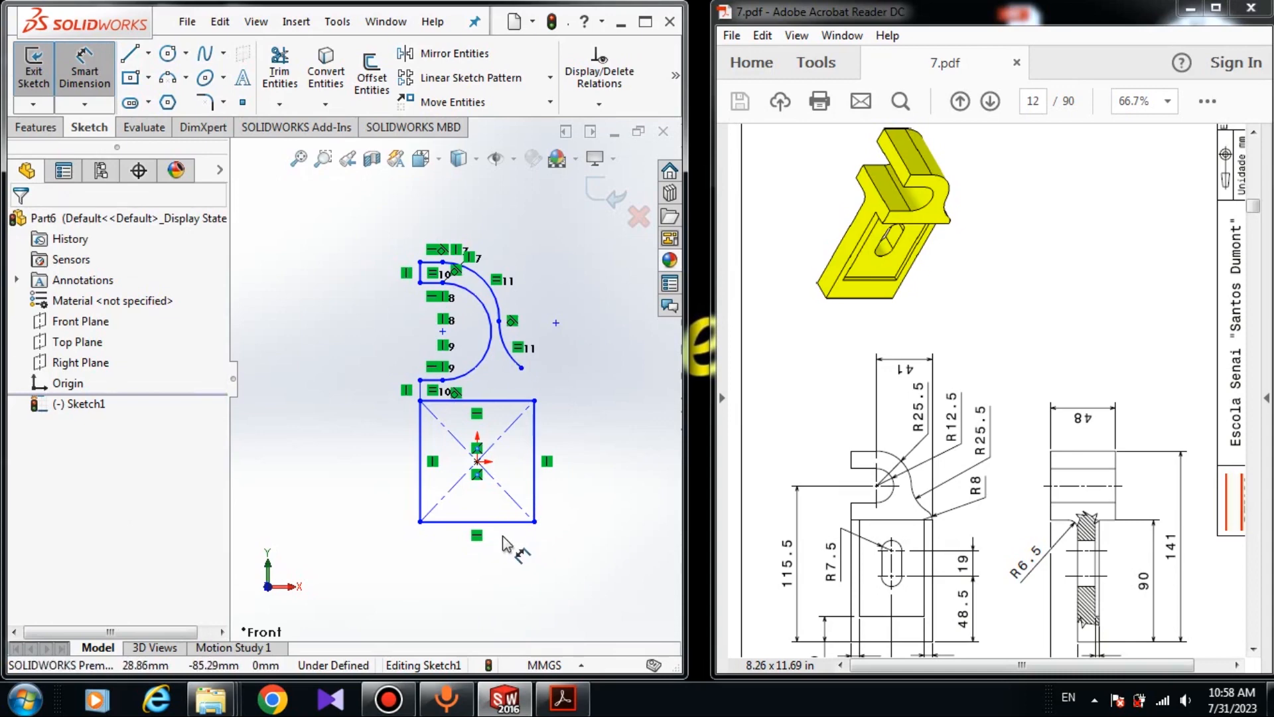
left_click(497, 519)
left_click(477, 584)
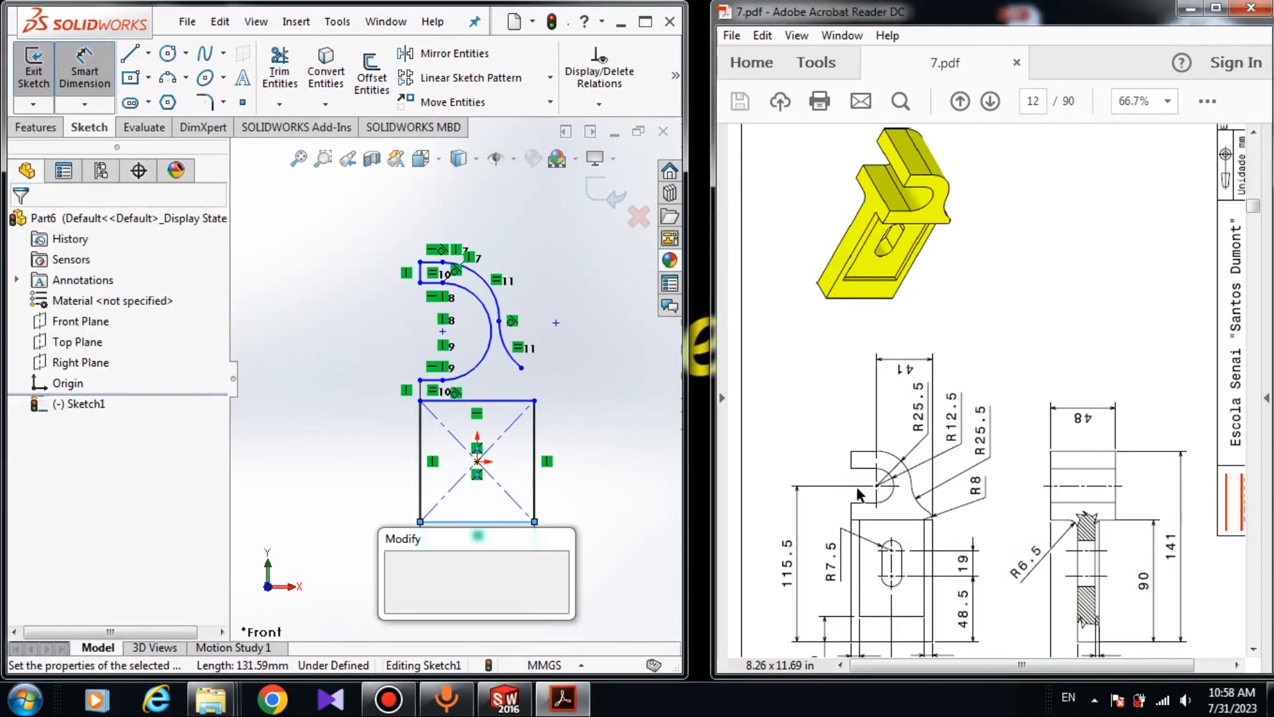
scroll(903, 471, "down", 1)
scroll(917, 531, "down", 2)
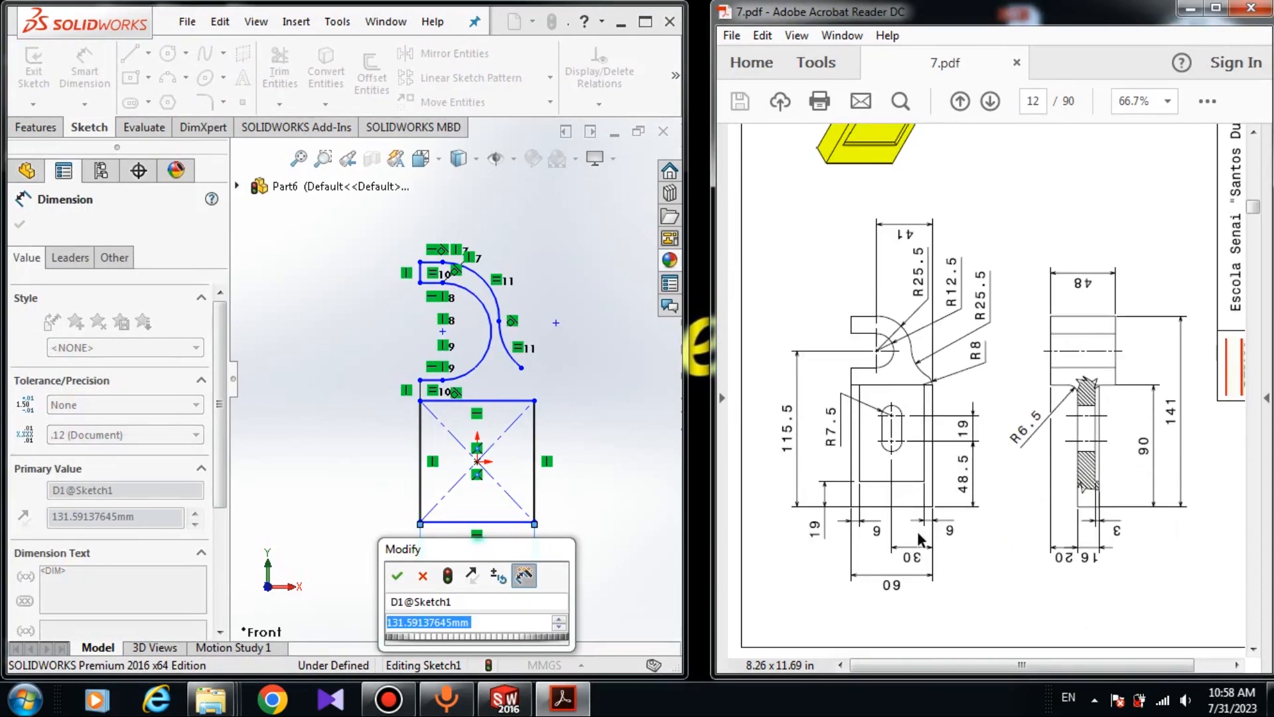
left_click(513, 618)
key("BackSpace")
key("BackSpace")
key("BackSpace")
key("BackSpace")
key("BackSpace")
key("BackSpace")
key("BackSpace")
key("BackSpace")
key("BackSpace")
key("BackSpace")
key("BackSpace")
key("BackSpace")
key("BackSpace")
key("BackSpace")
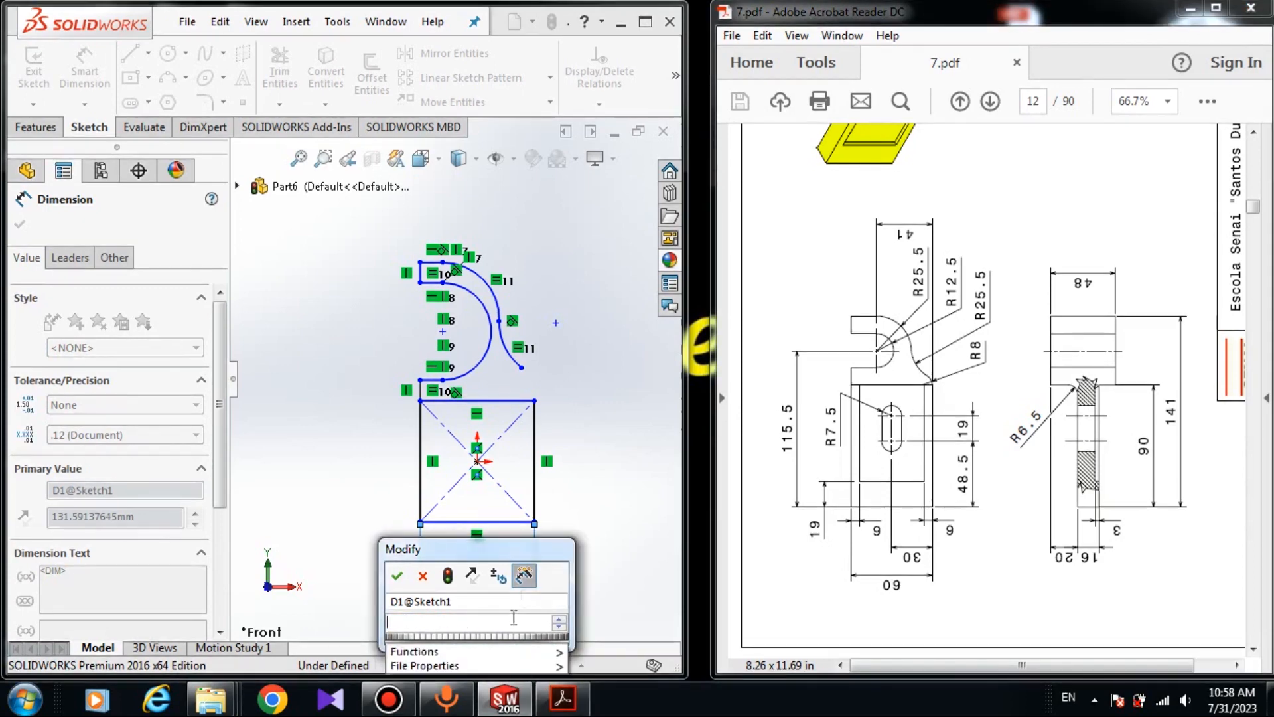
type("60")
key("Return")
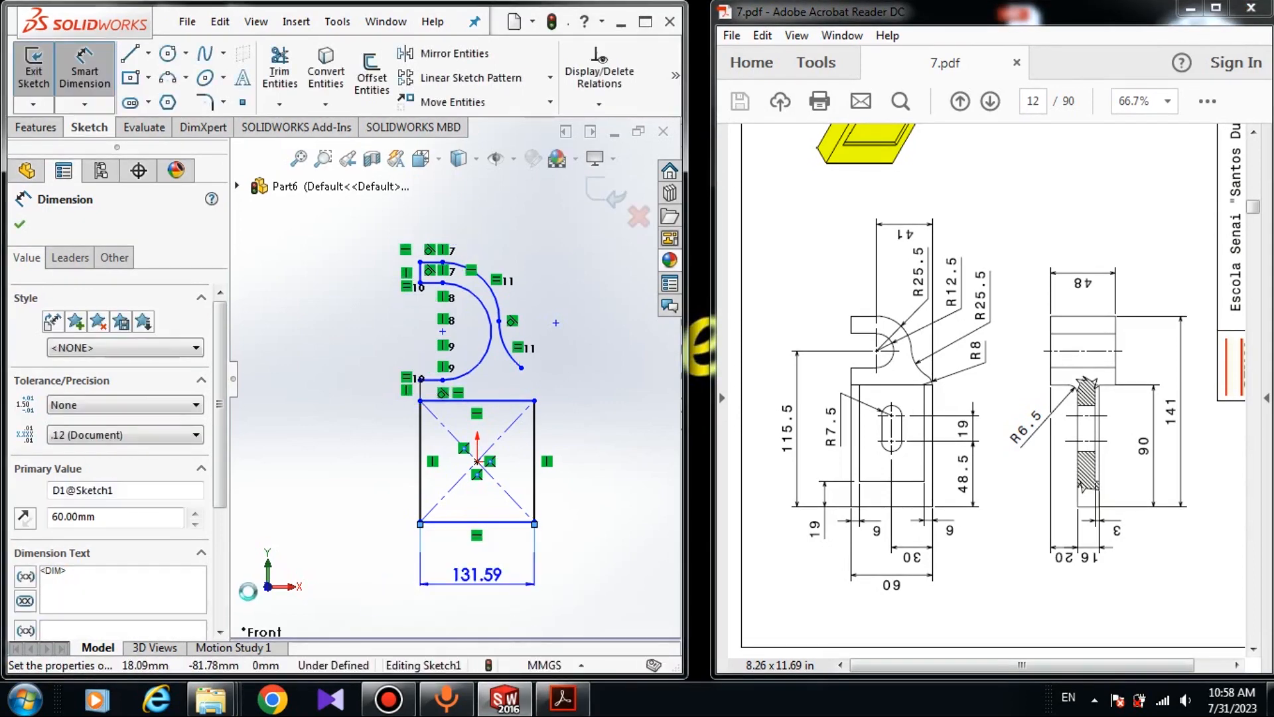
key("Escape")
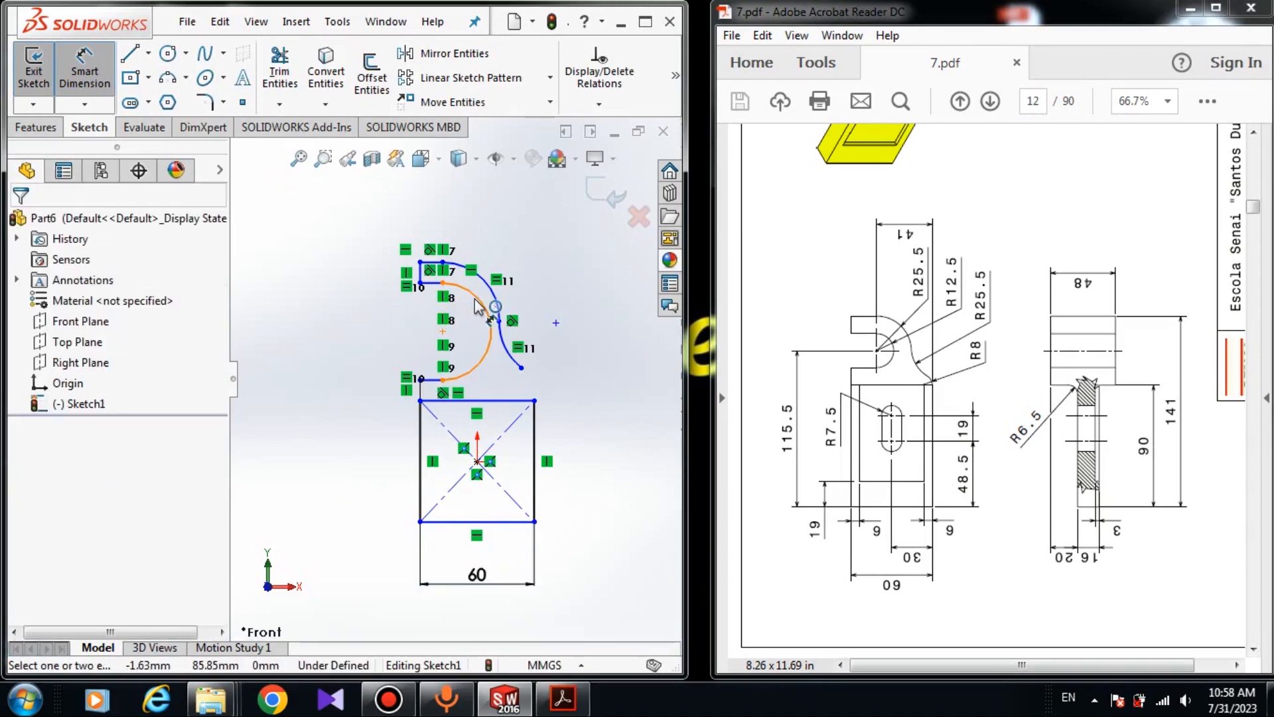
Dimension the inner hook arc with a radius of 12.5 mm.
left_click(478, 304)
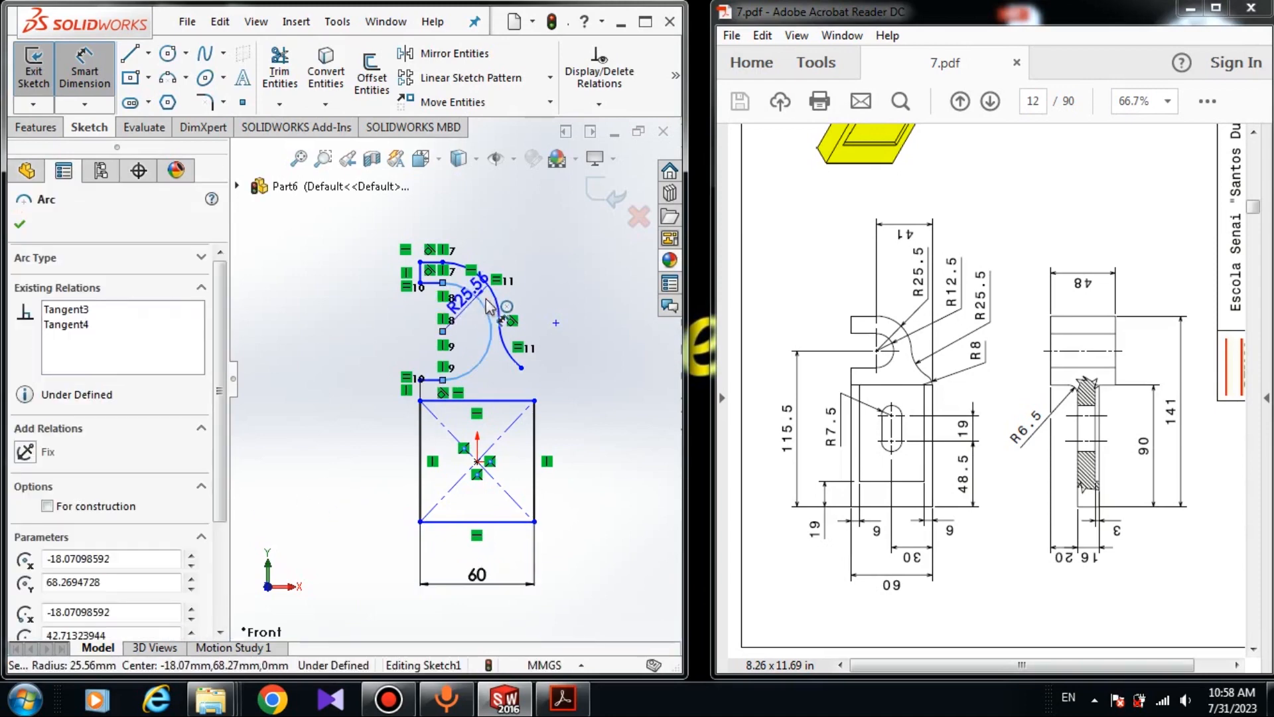
left_click(531, 283)
type("12.5")
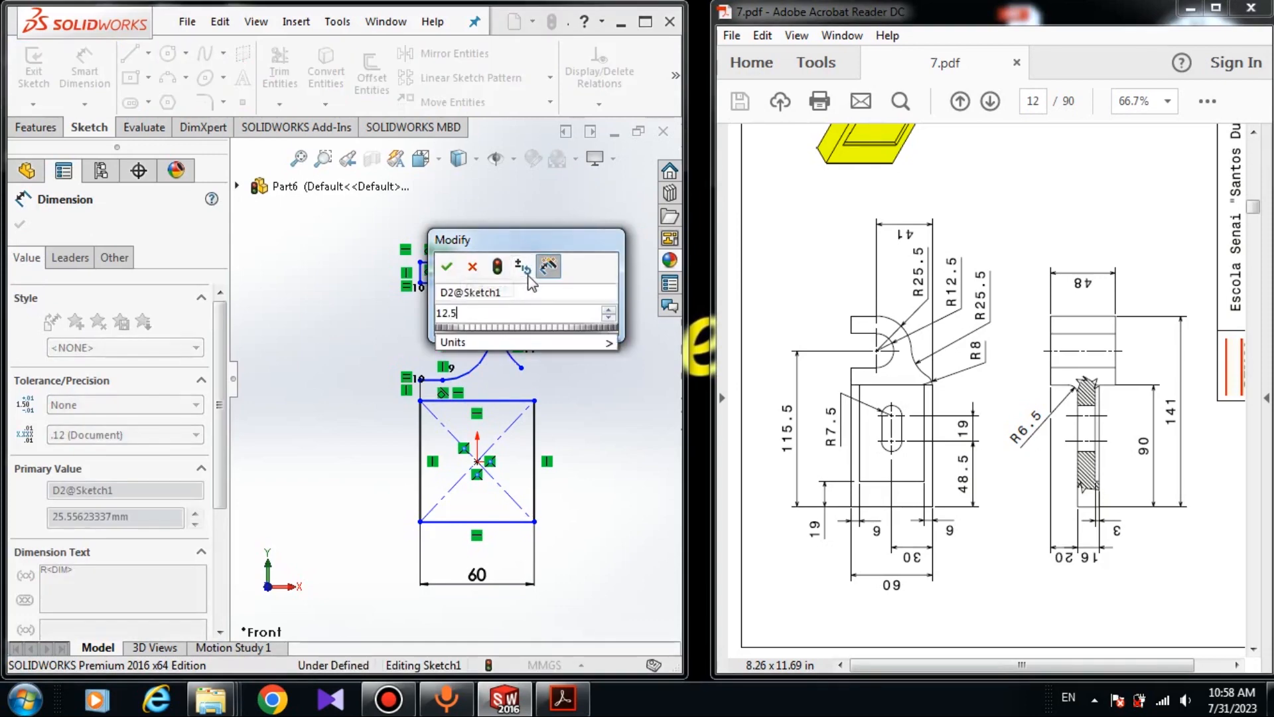
key("Return")
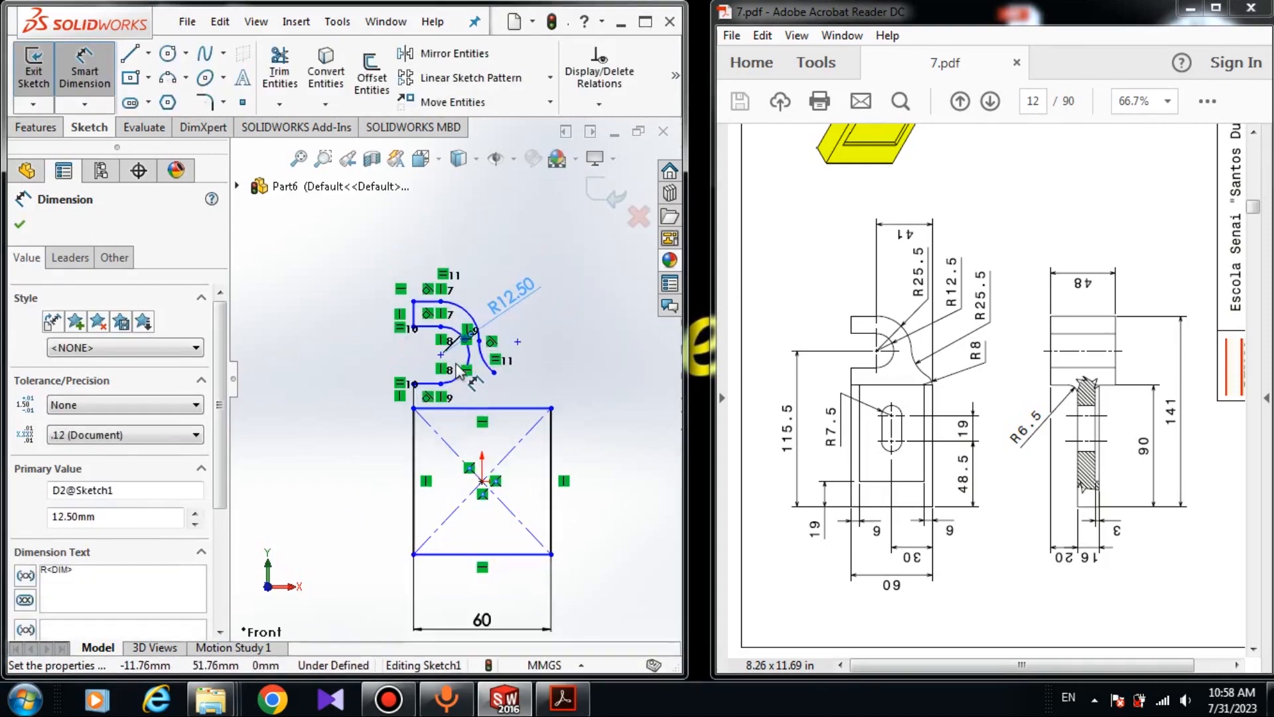
Dimension the convex outer hook arc with a radius of 25.5 mm.
scroll(458, 370, "down", 4)
left_click(506, 266)
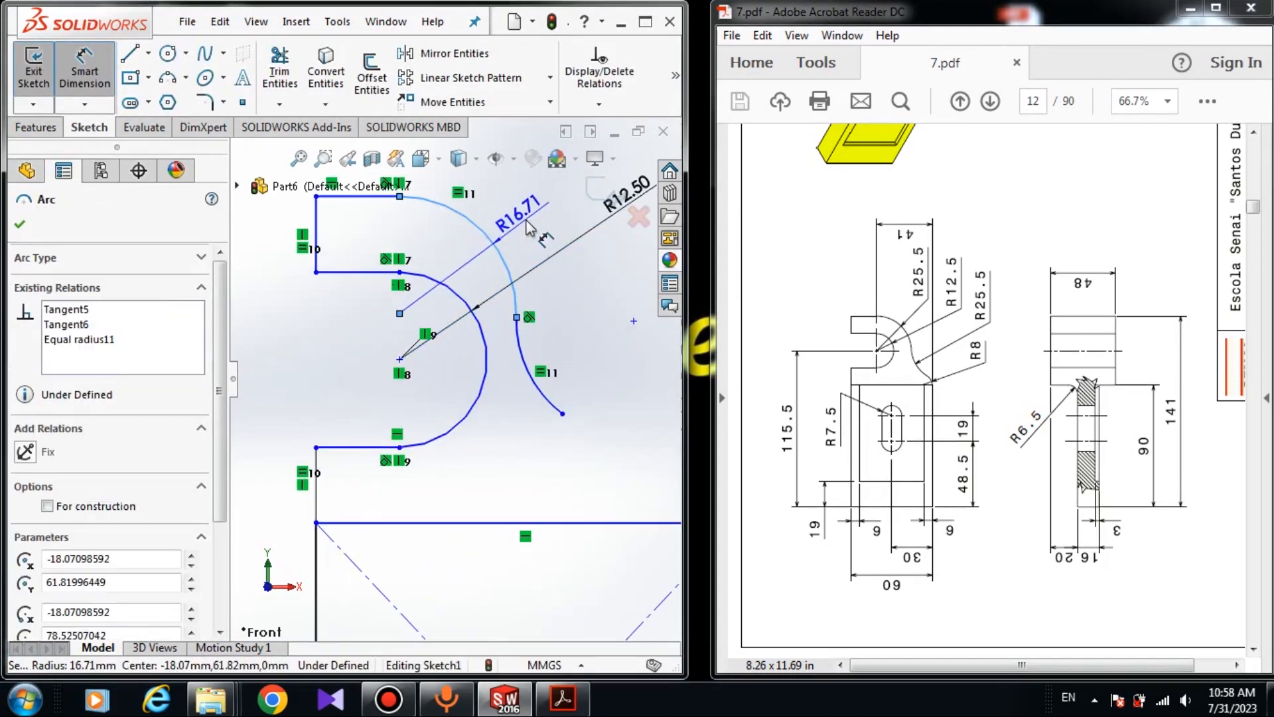
left_click(530, 228)
type("25.")
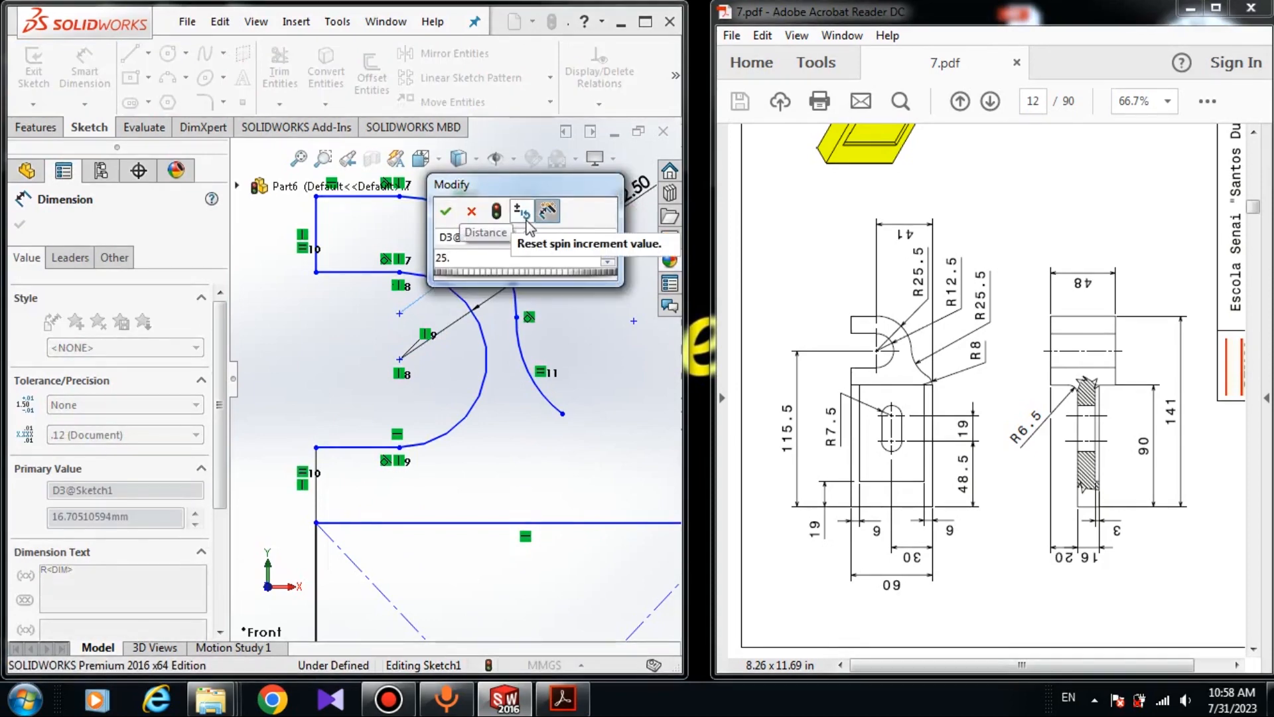
type("5")
key("Return")
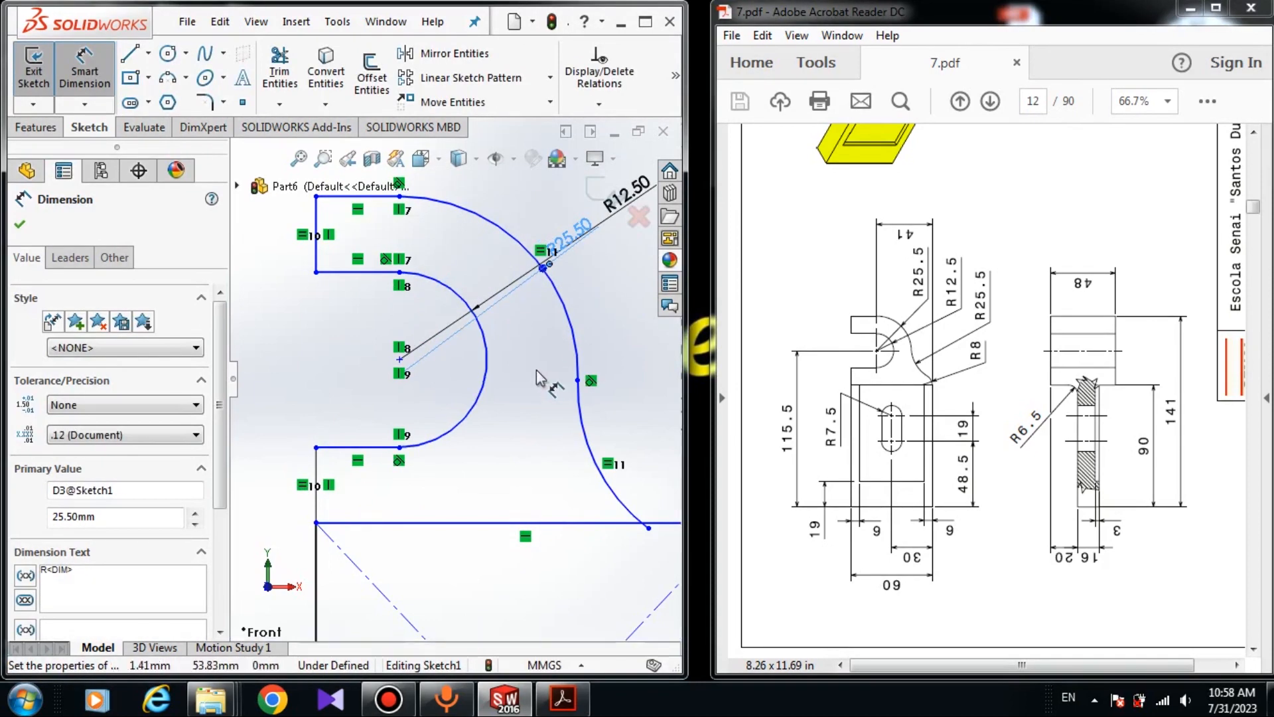
key("Escape")
Pull the concave arc's free end outward and upward, and join it to the rectangle's upper-right corner with a small tangent arc.
scroll(539, 377, "up", 2)
left_click_drag(589, 482, 631, 447)
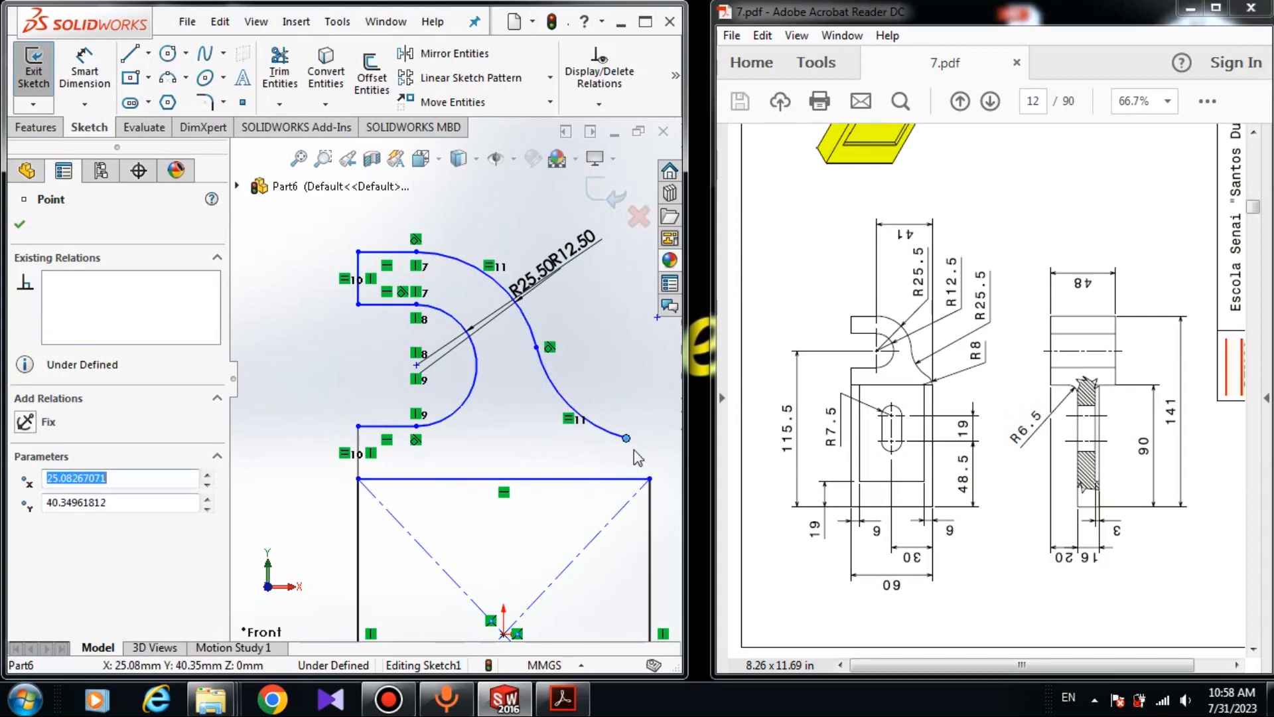
left_click(168, 78)
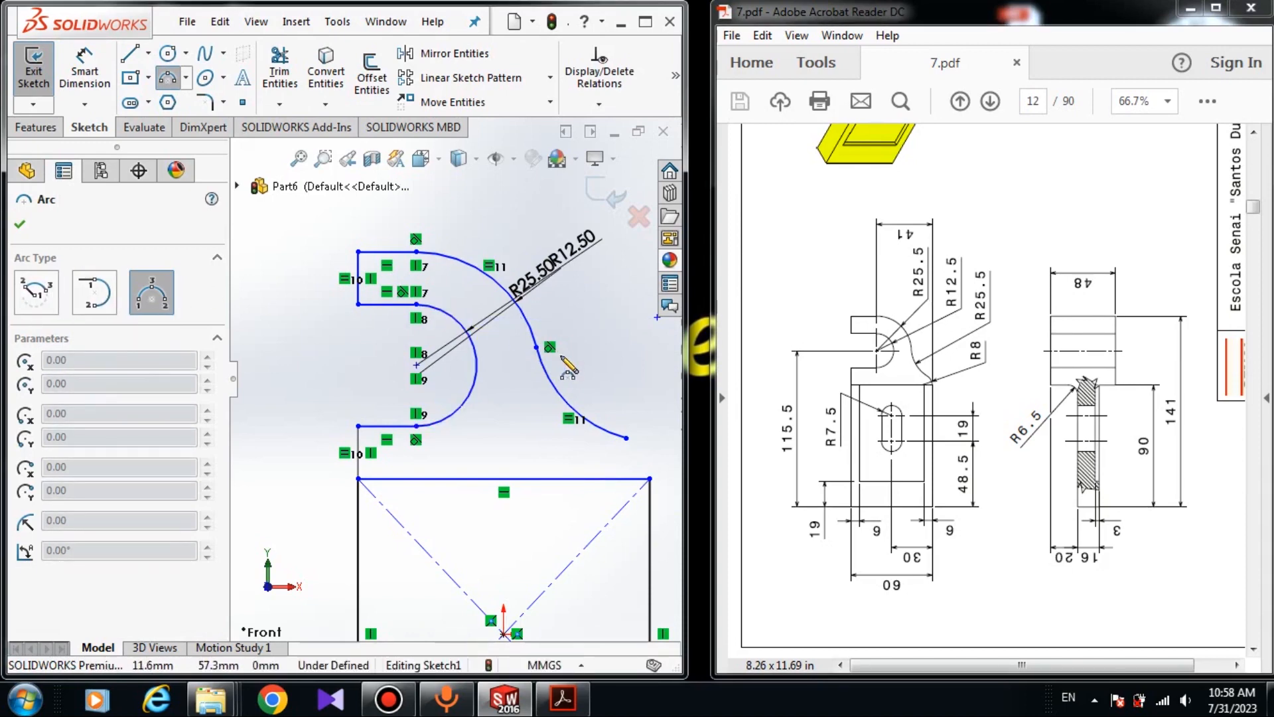
scroll(634, 458, "down", 2)
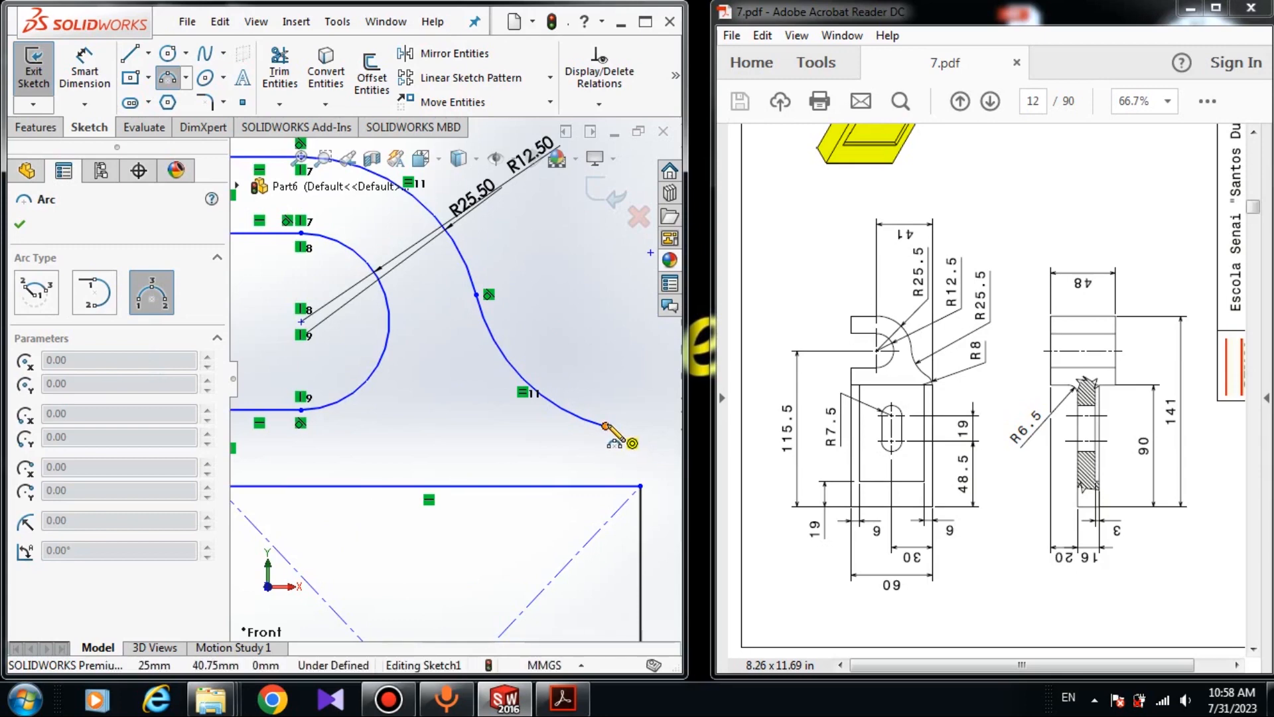
left_click(606, 424)
left_click(641, 486)
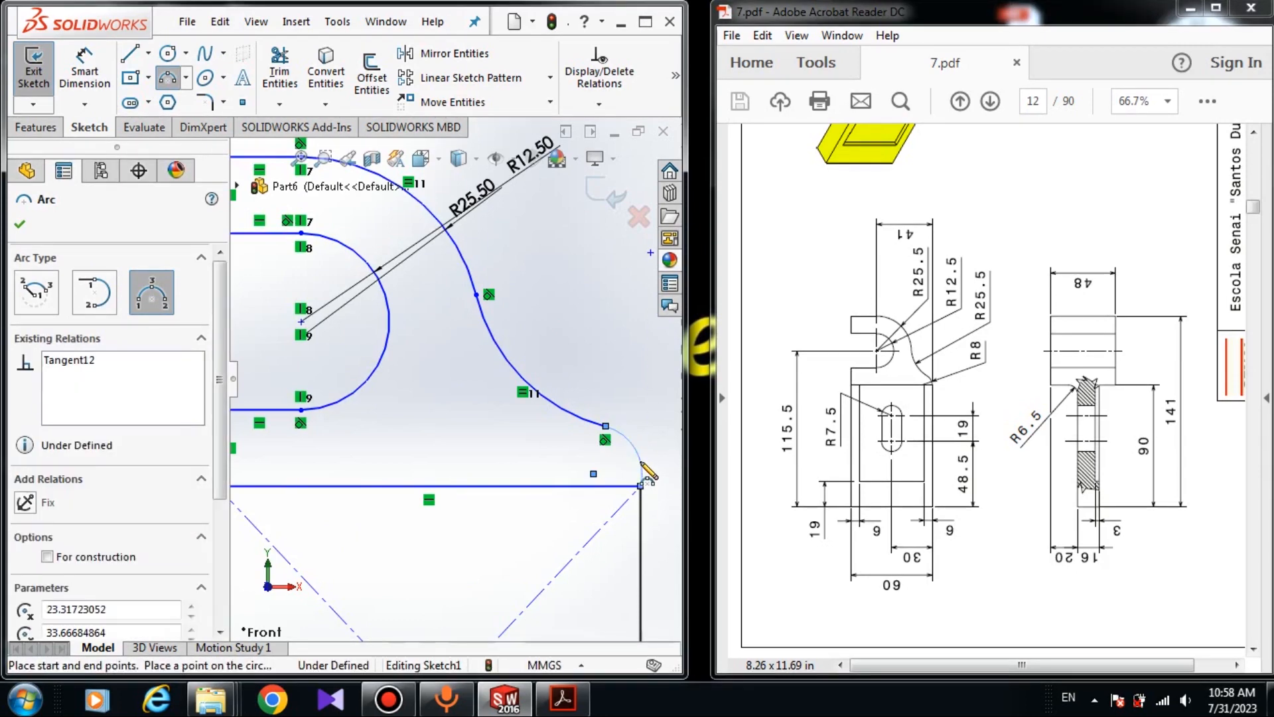
key("Escape")
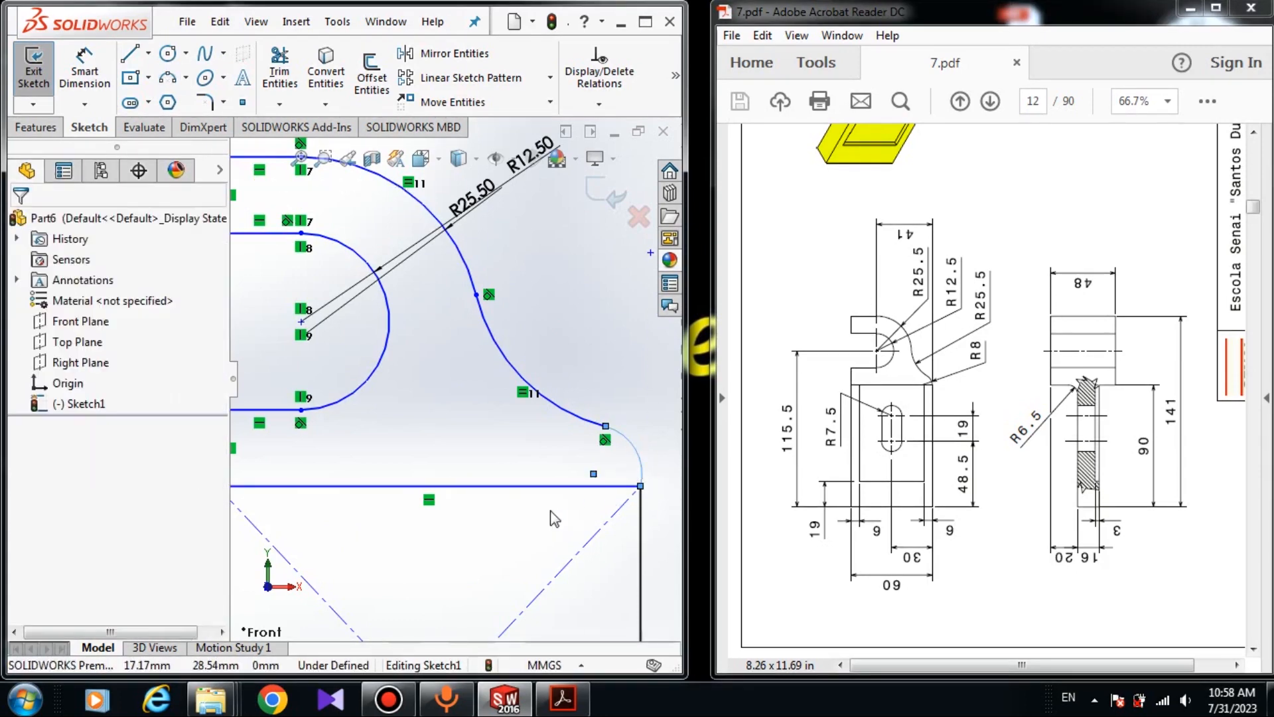
left_click(642, 465)
left_click(641, 524)
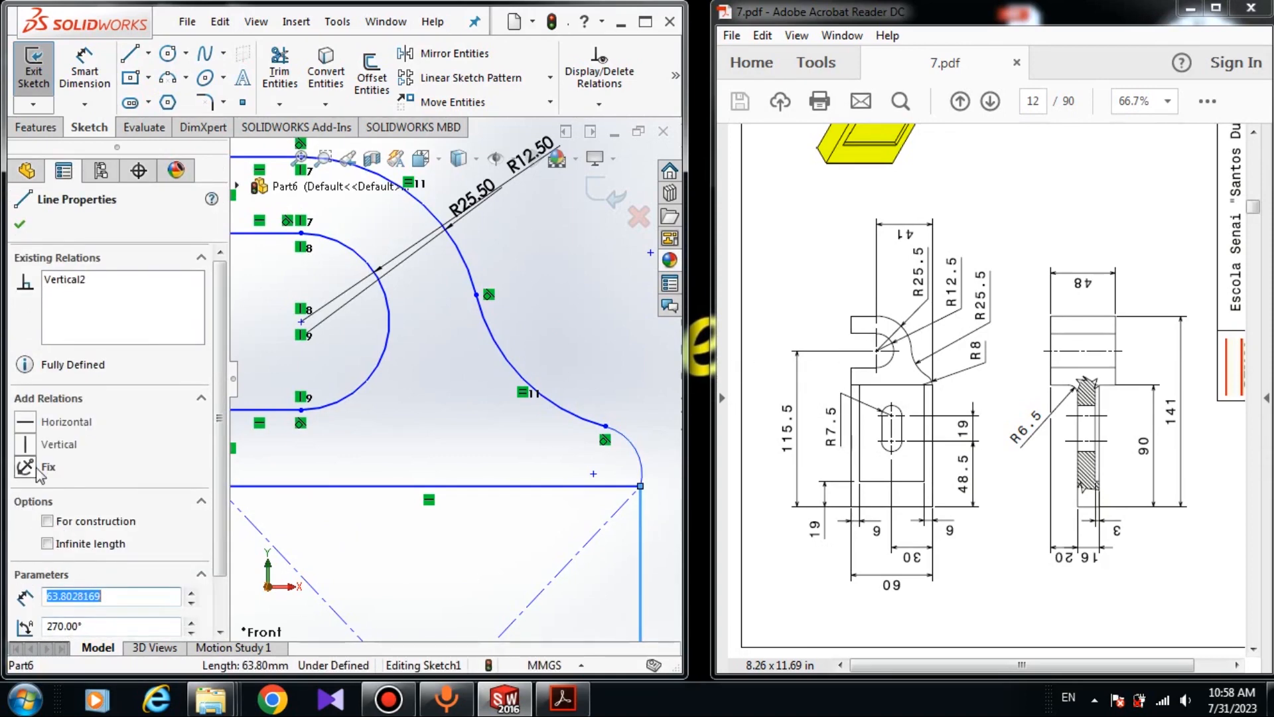
left_click(26, 426)
right_click(78, 324)
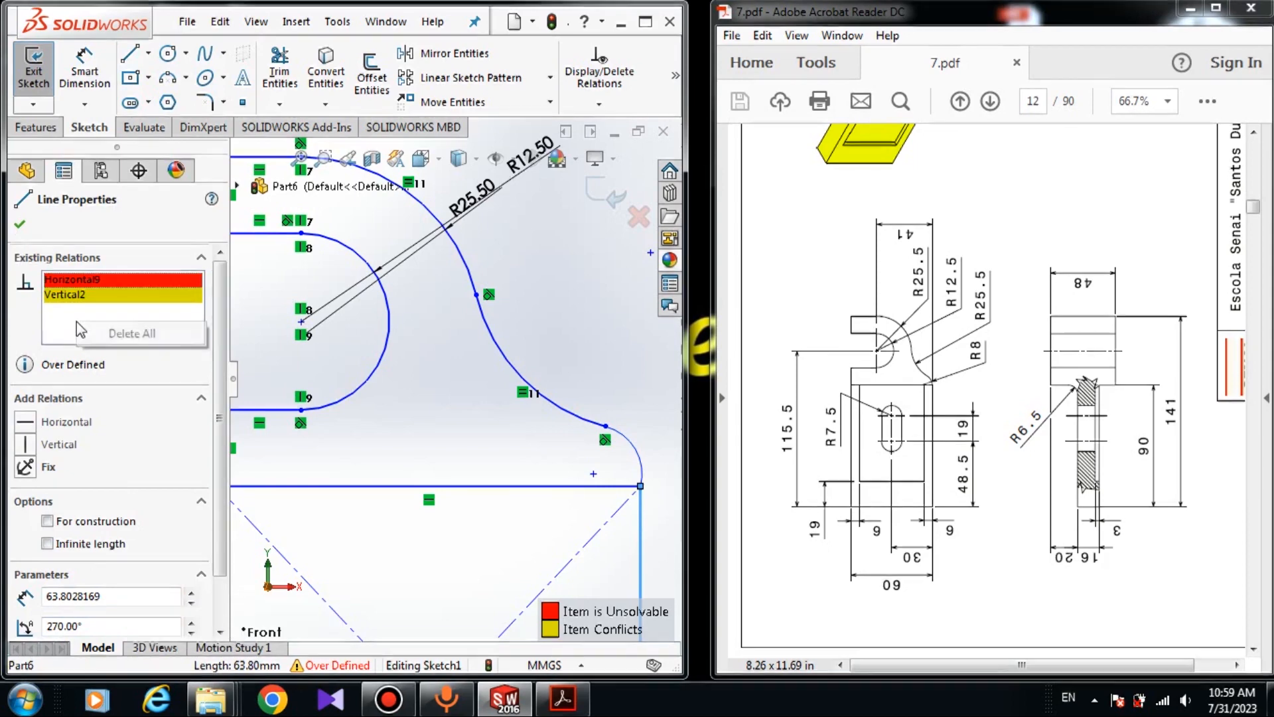
left_click(103, 334)
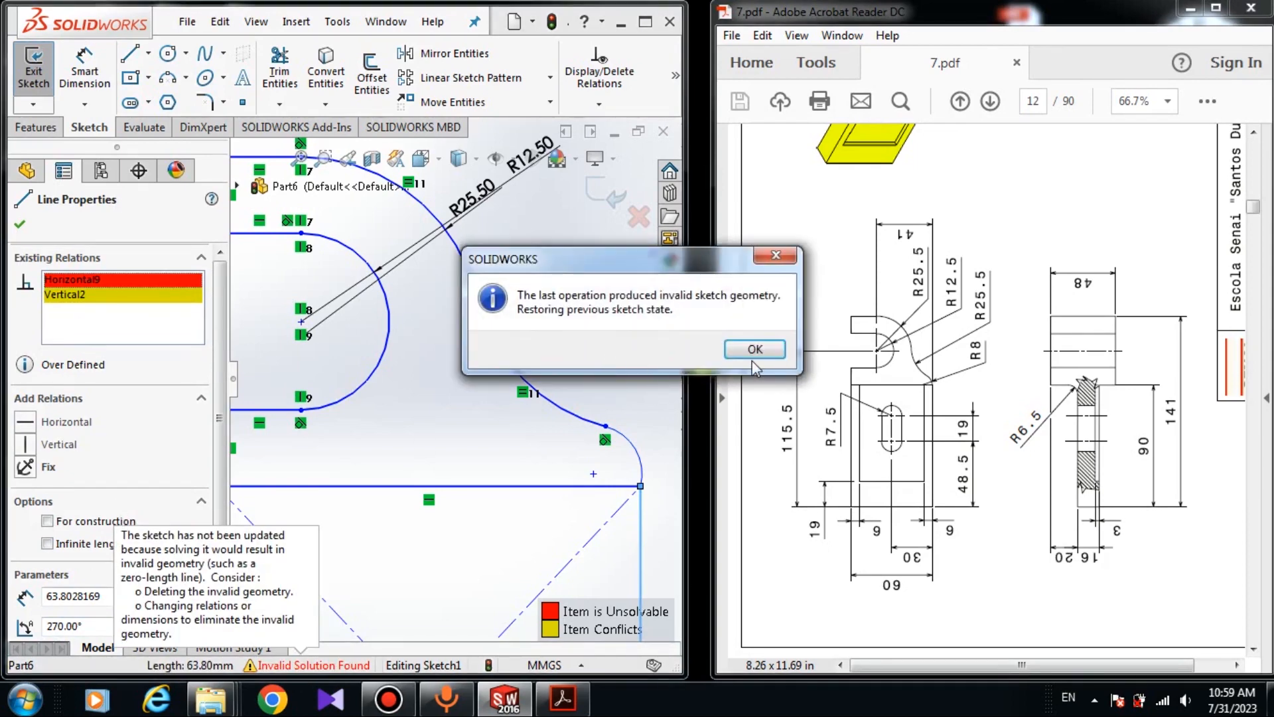
left_click(755, 350)
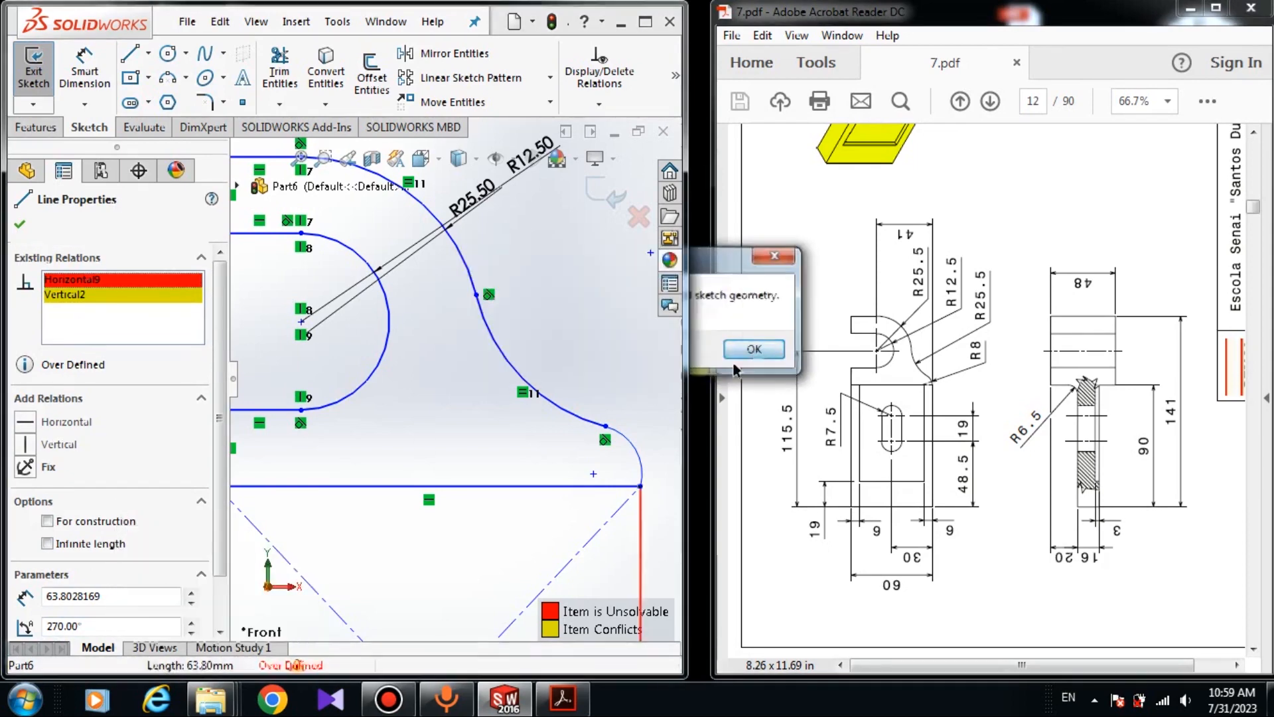
Make the small corner arc tangent to the rectangle's right vertical edge.
left_click(642, 450)
left_click(641, 456)
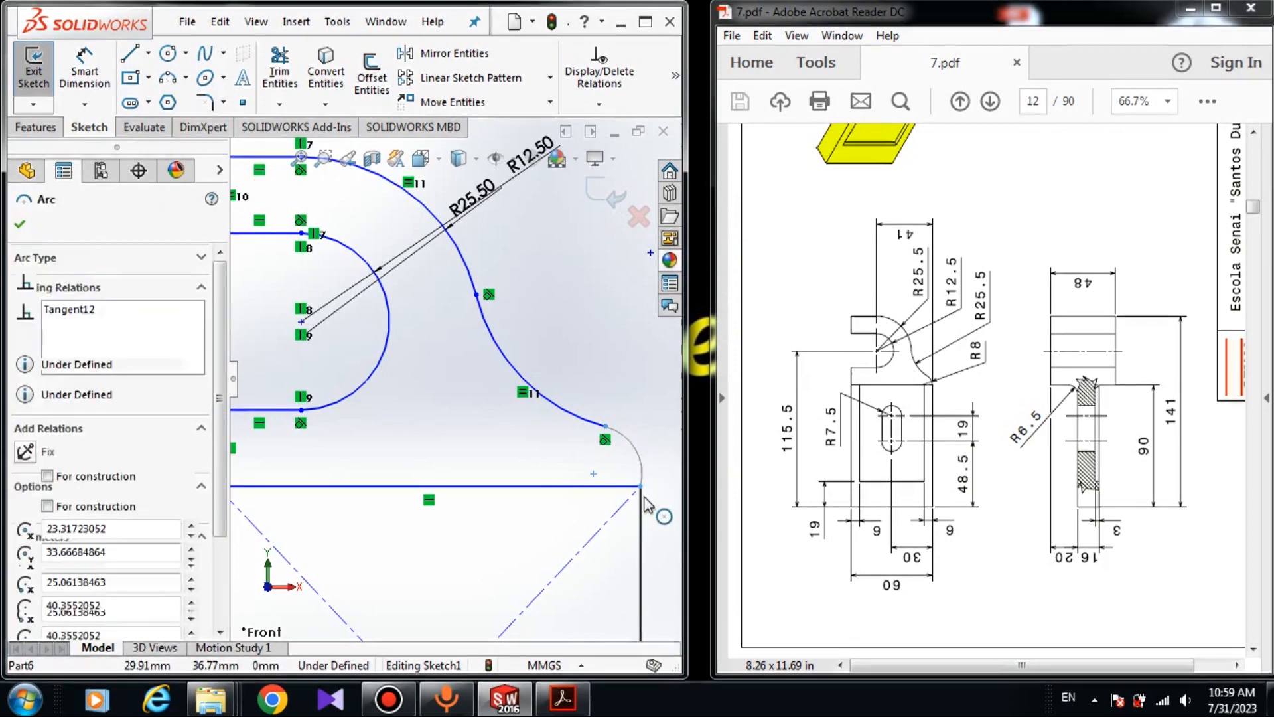
left_click(645, 500, "ctrl")
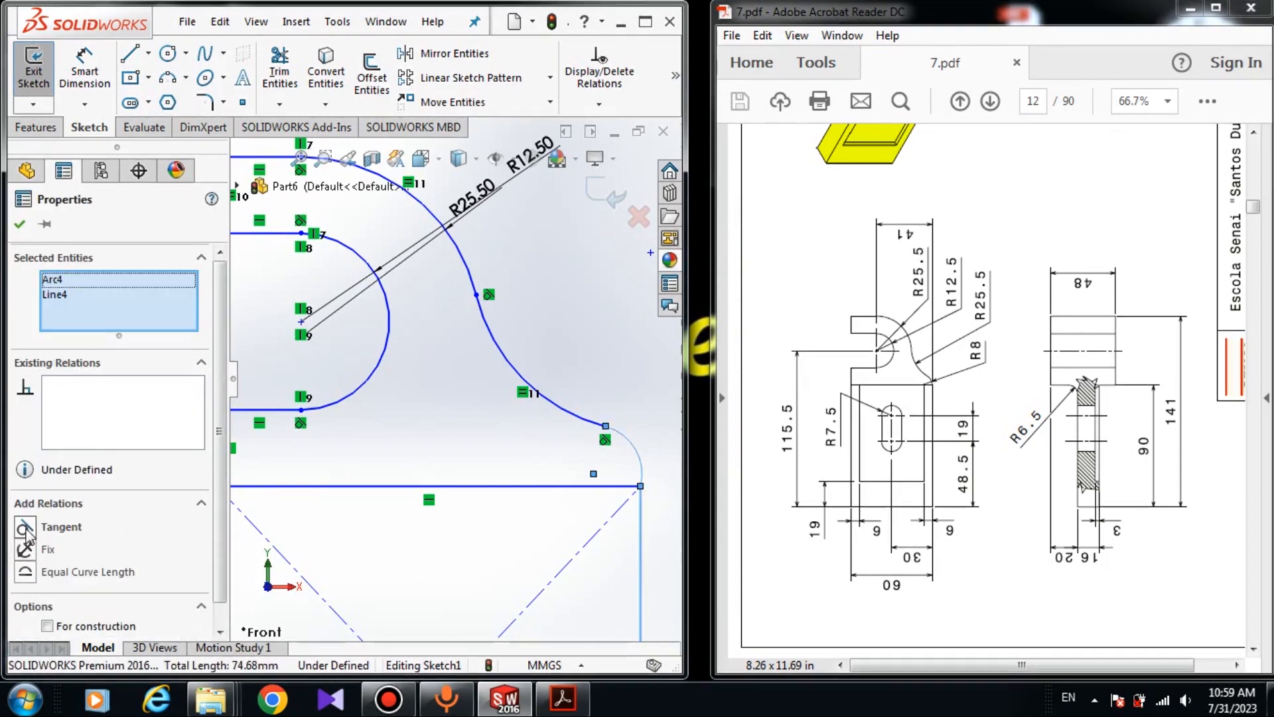
left_click(25, 527)
left_click(21, 226)
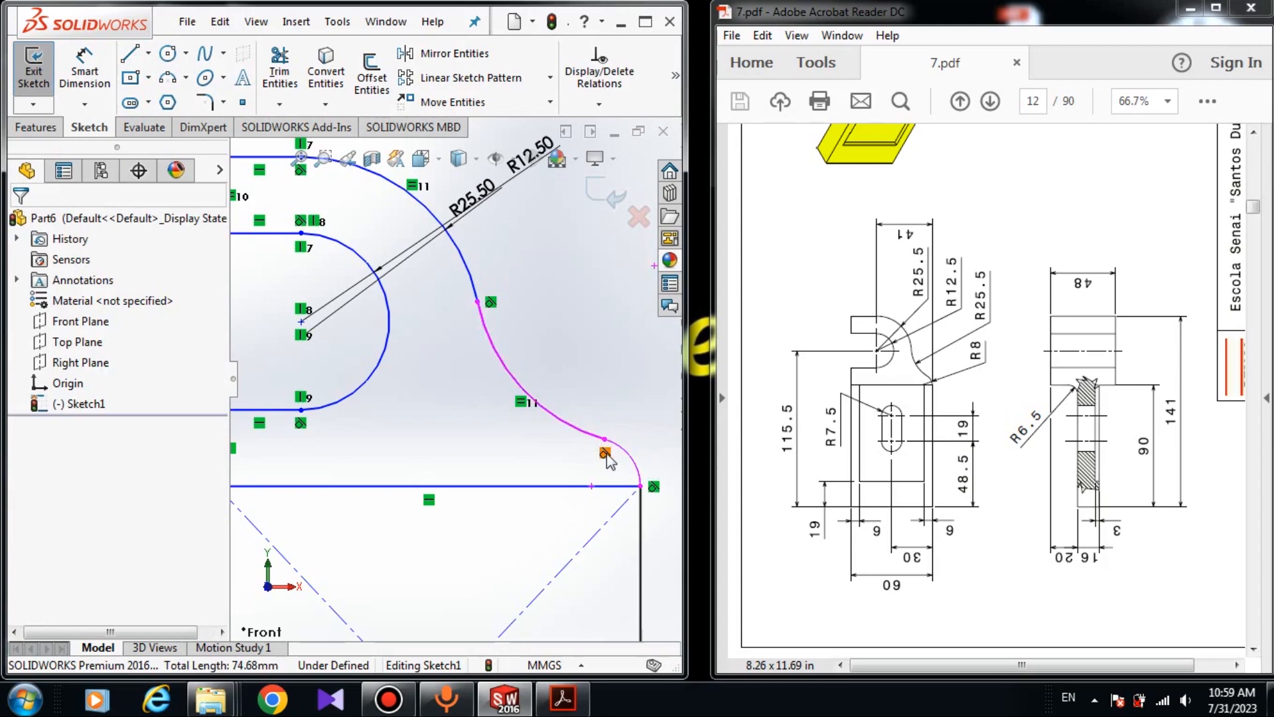
Resize the rectangle by its lower-left corner to a height of about 57 mm.
key("f")
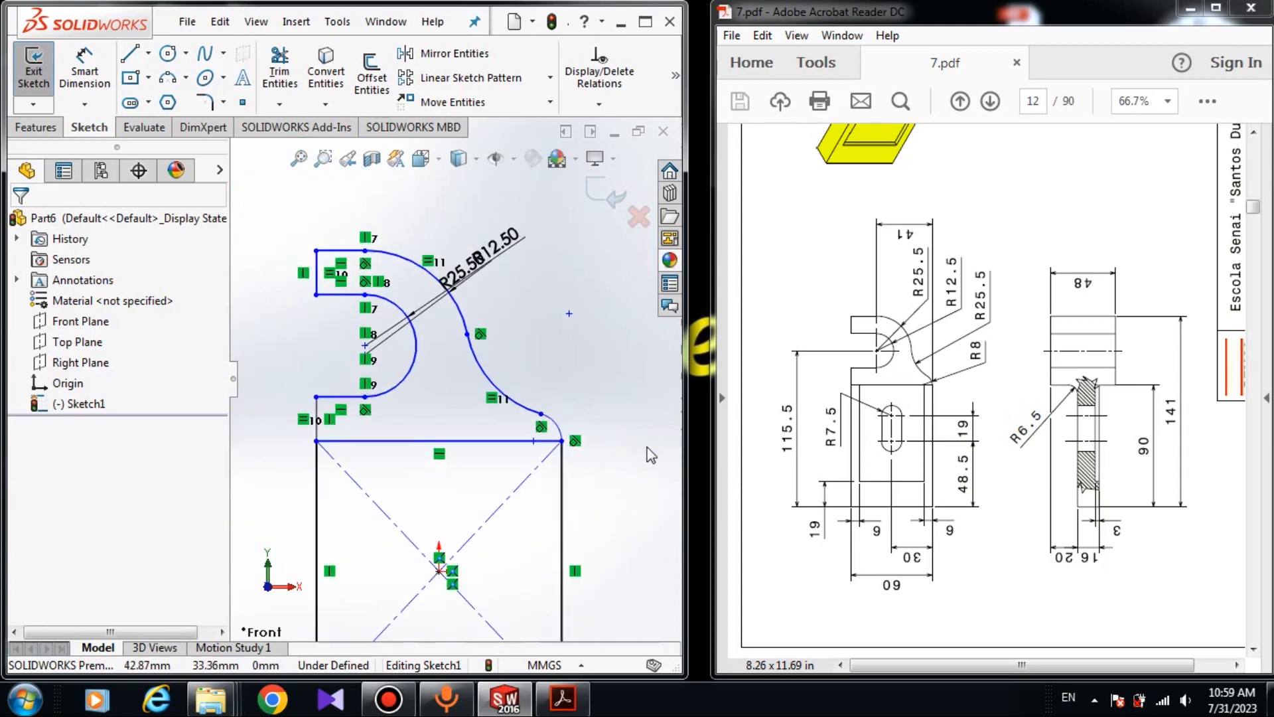
scroll(370, 533, "up", 4)
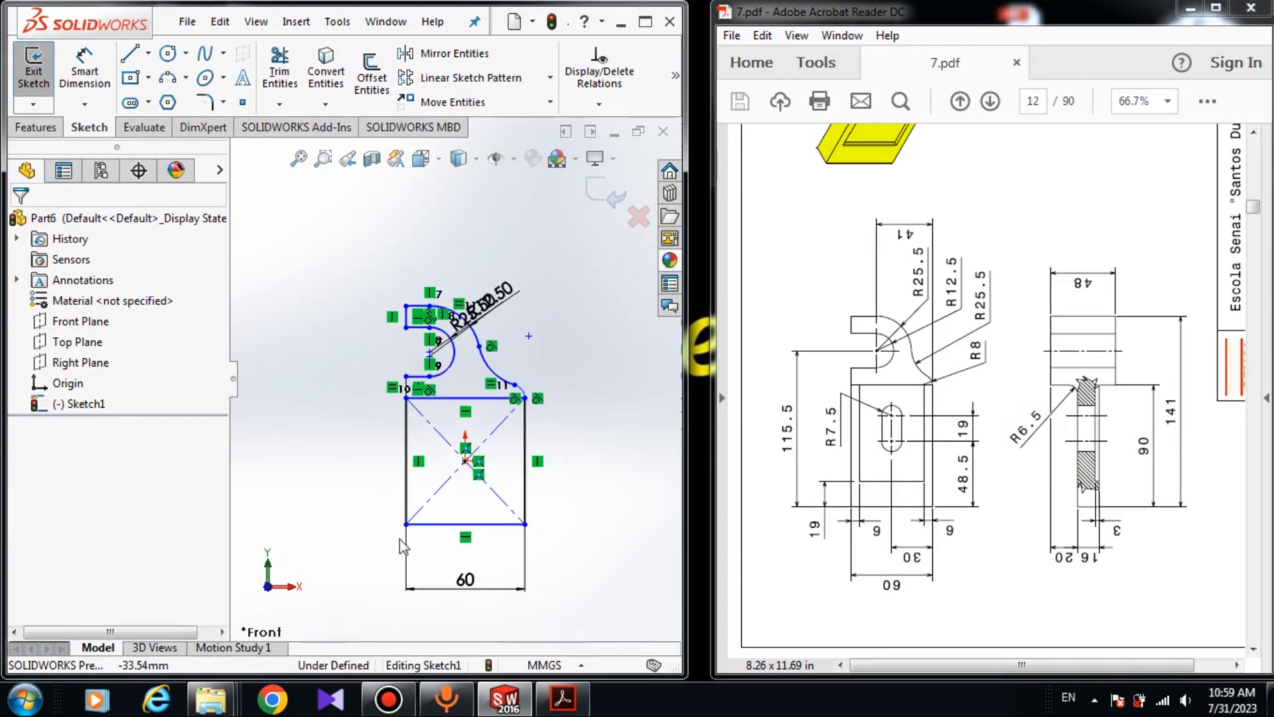
left_click_drag(406, 525, 406, 551)
left_click(407, 540)
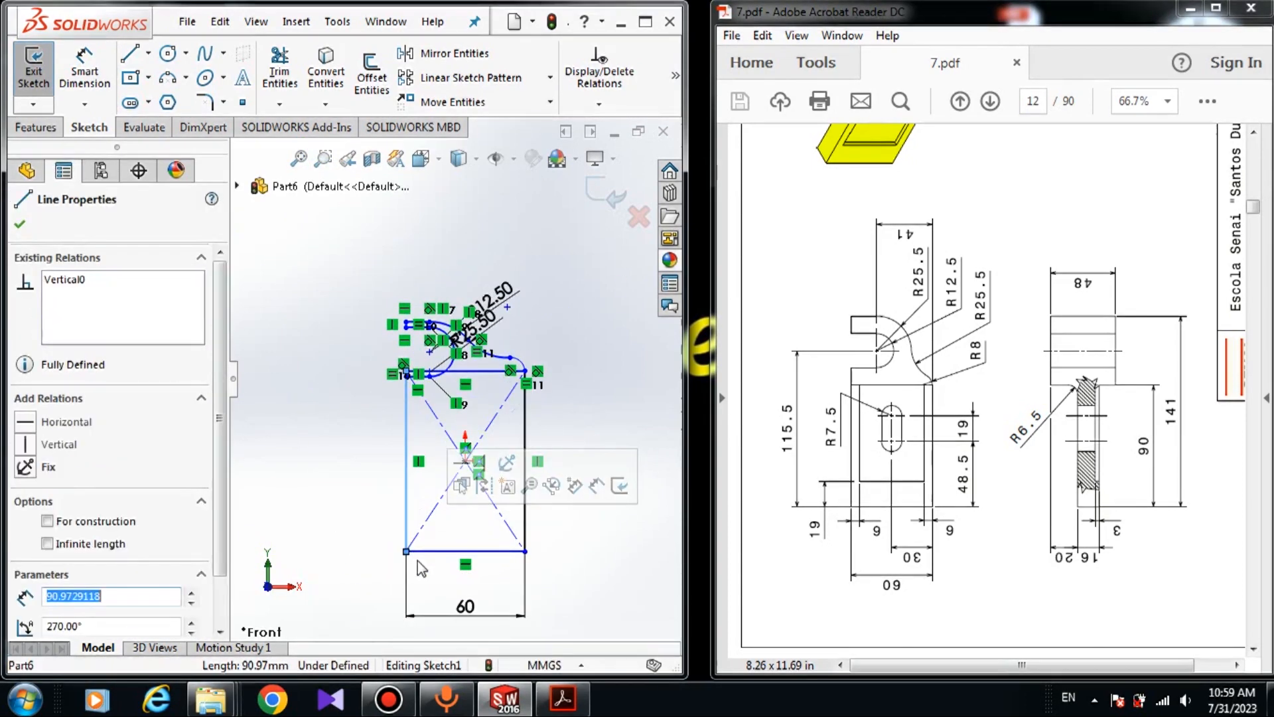
left_click(421, 569)
left_click(407, 550)
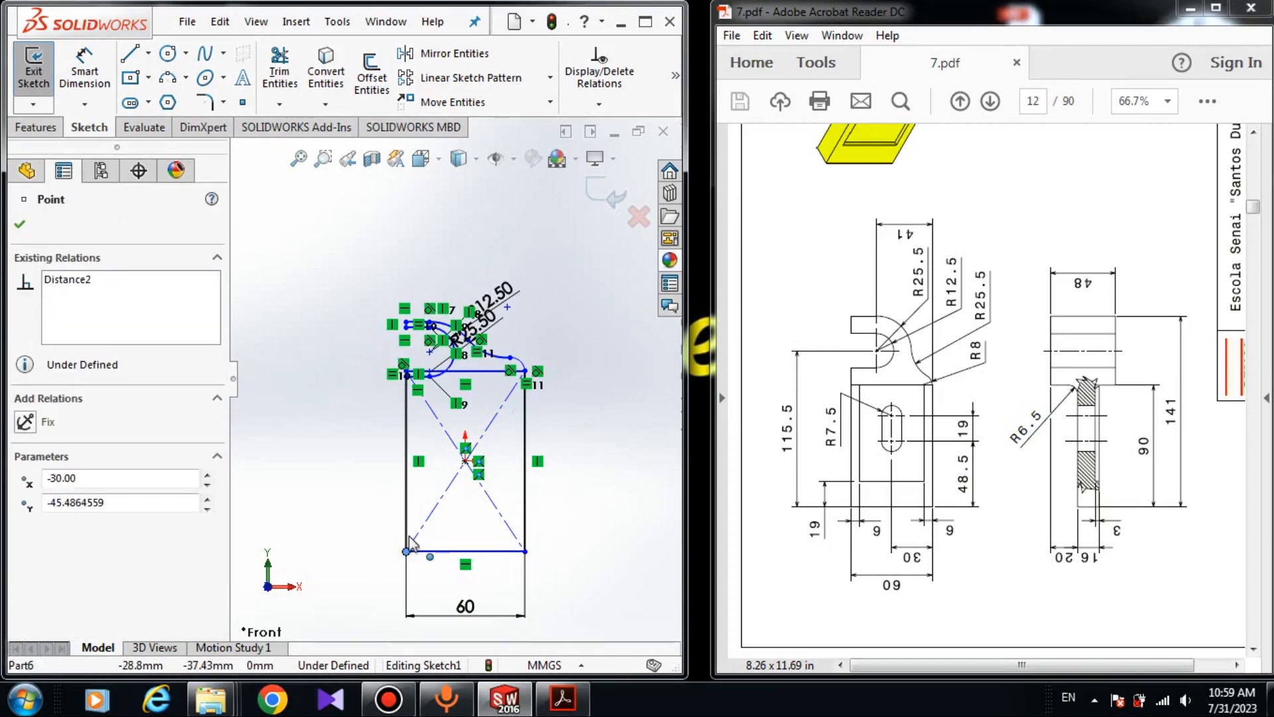
left_click_drag(409, 537, 408, 518)
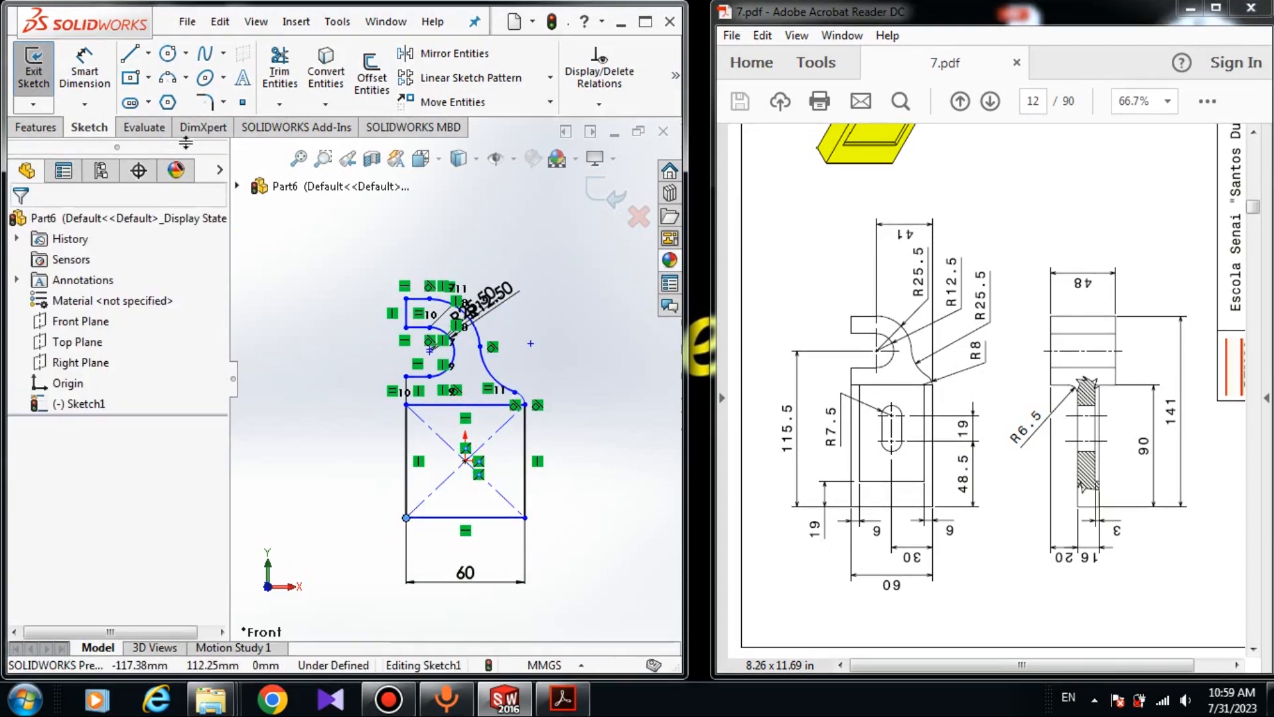
left_click(85, 73)
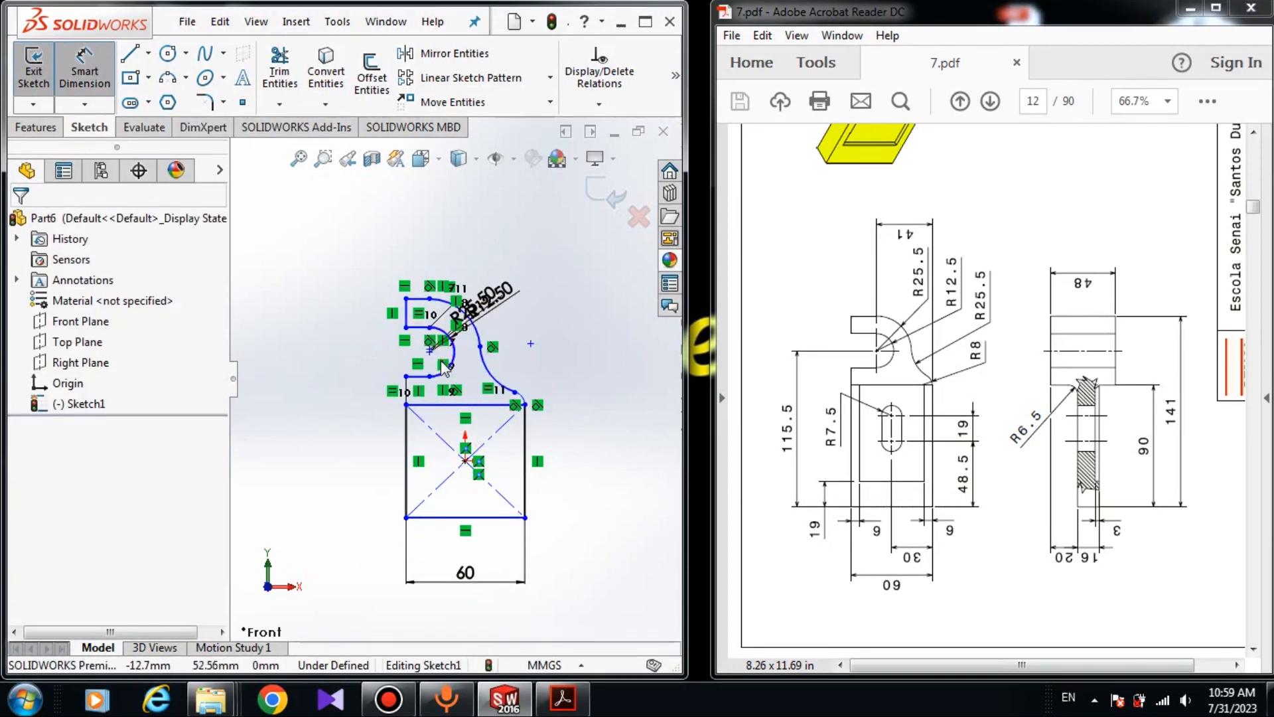
scroll(438, 371, "down", 3)
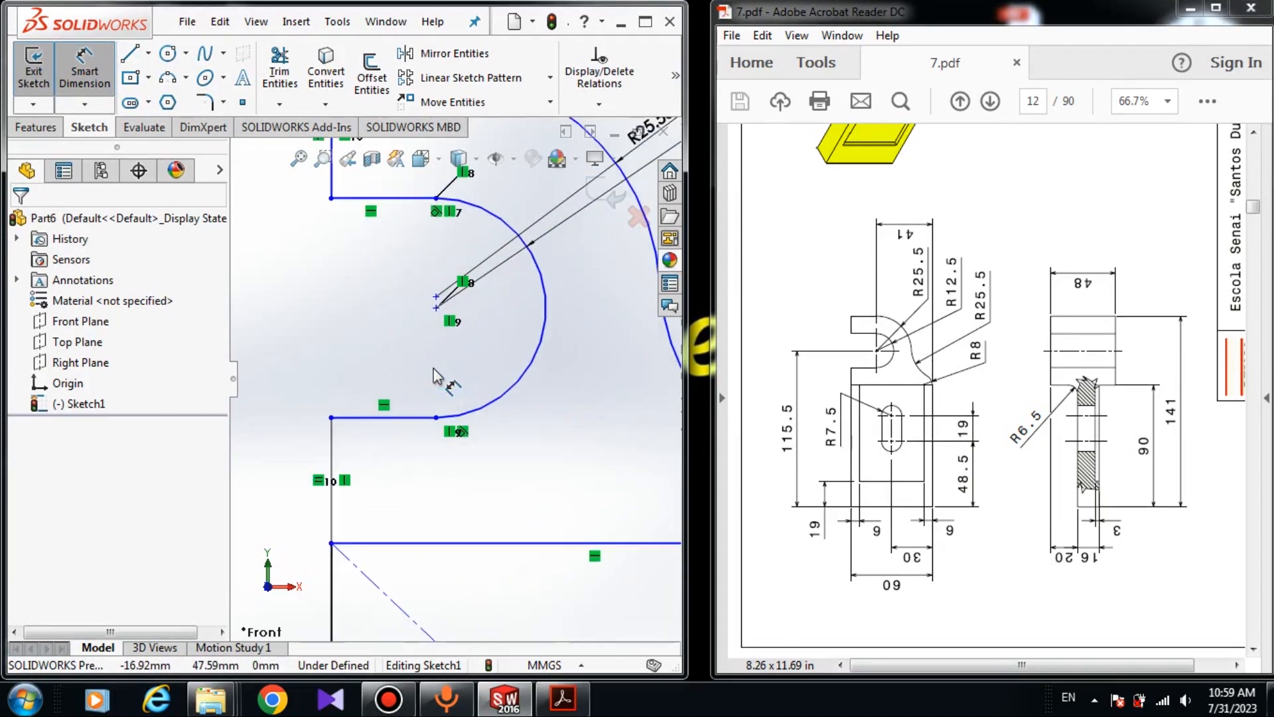
key("Escape")
left_click(537, 352)
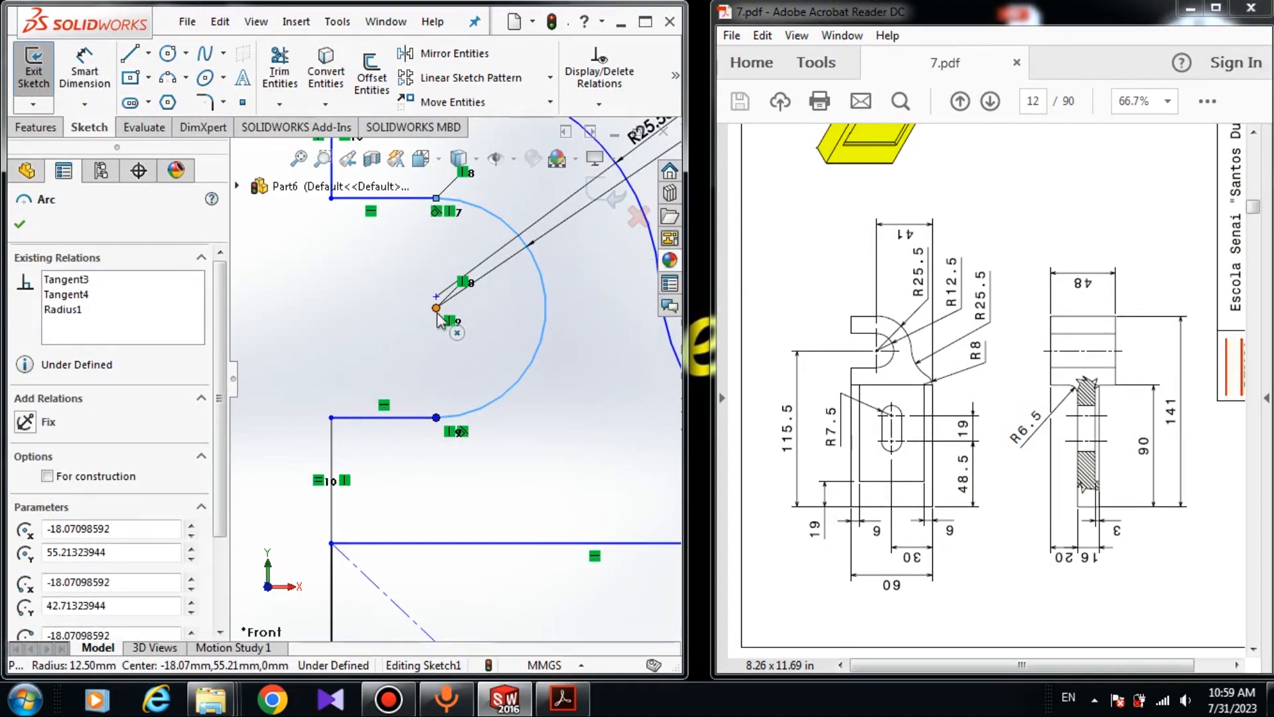
key("Escape")
Dimension the horizontal distance from the inner hook arc's centre to the rectangle's right edge as 41 mm.
left_click(85, 73)
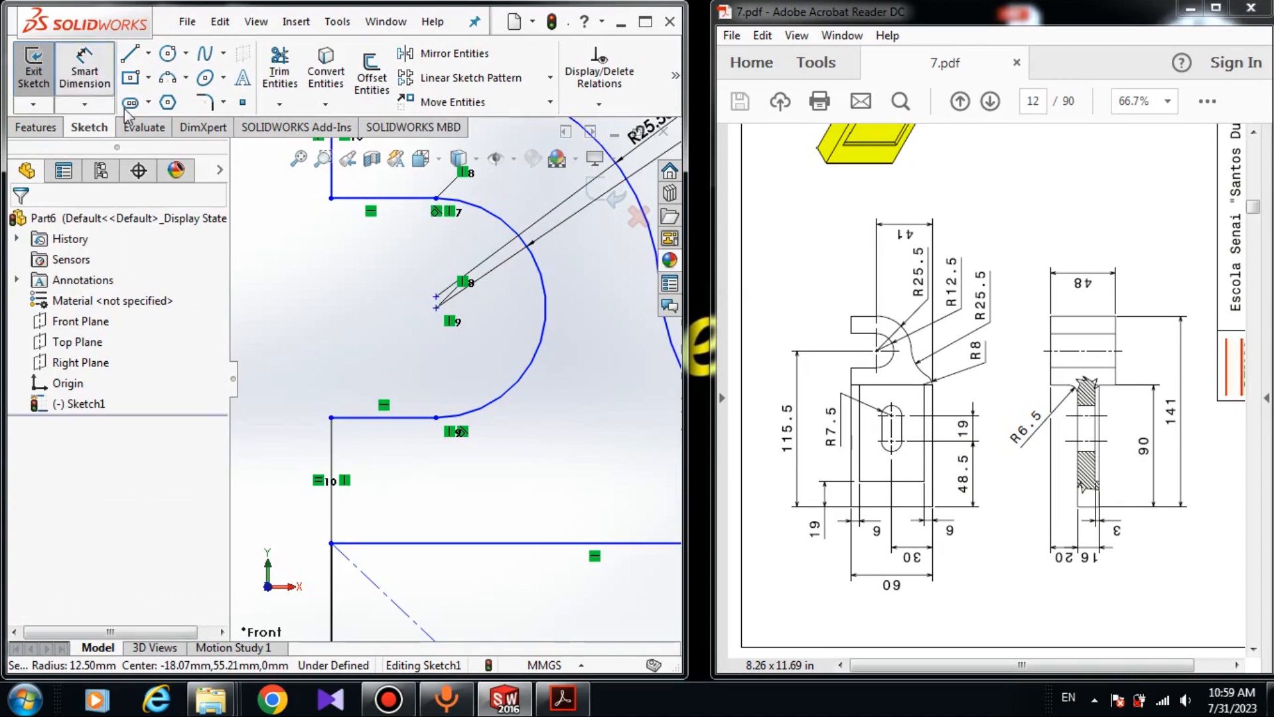
left_click(436, 307)
scroll(454, 378, "up", 4)
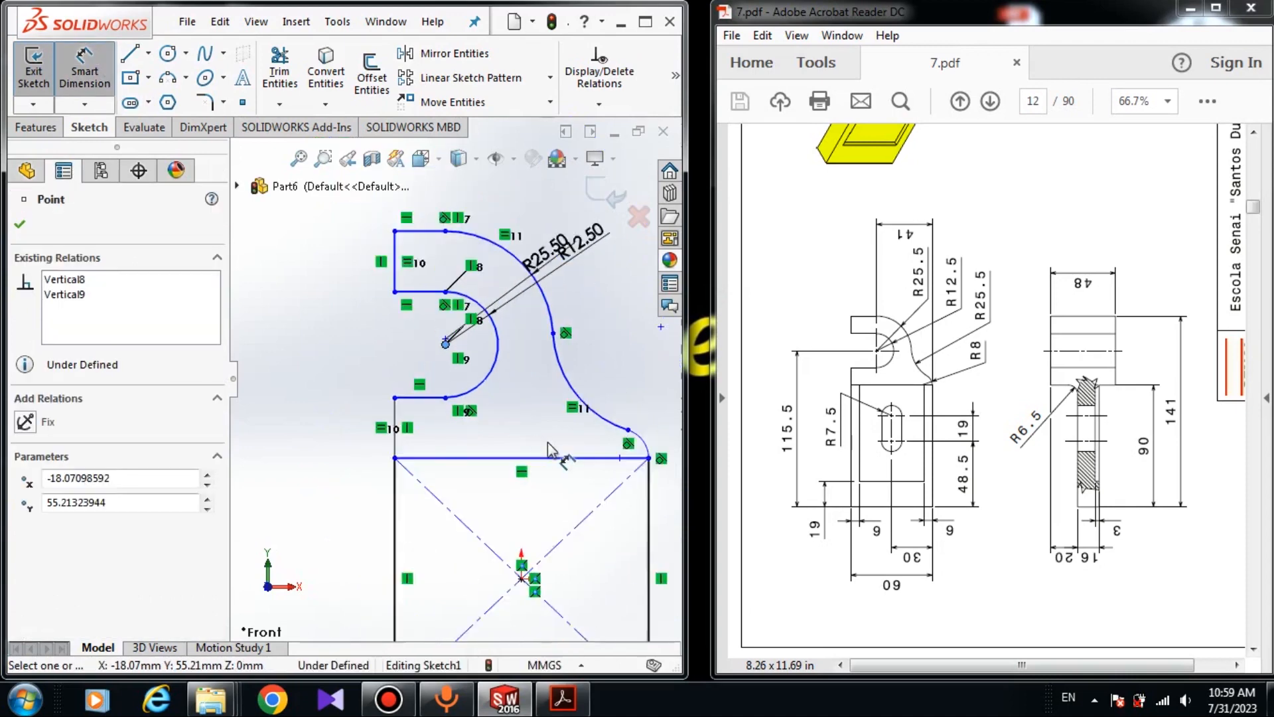
left_click(616, 465)
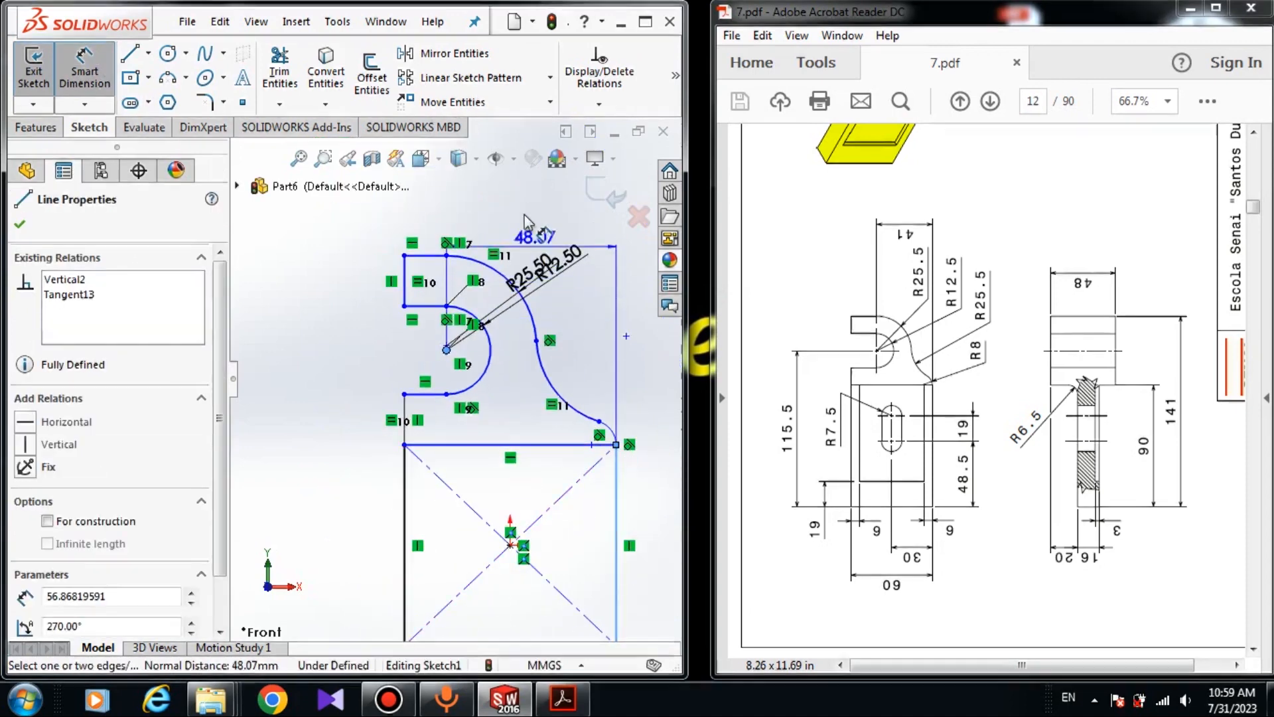
left_click(531, 211)
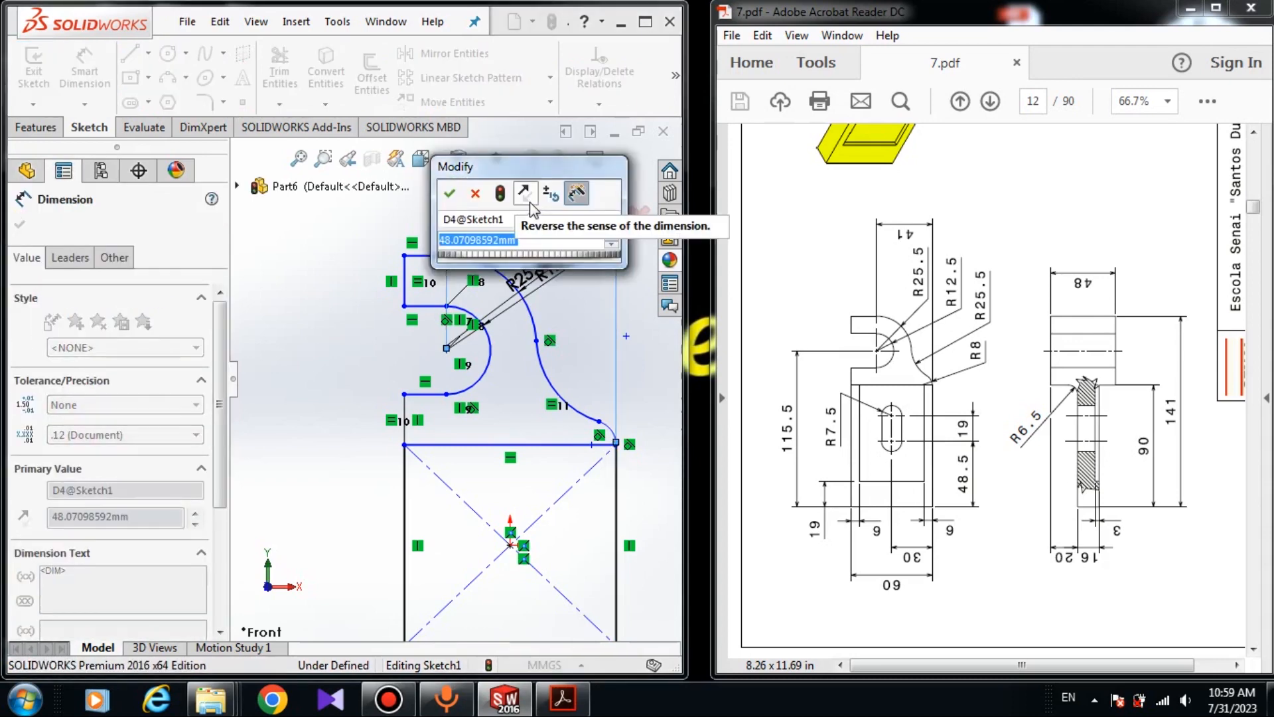
type("41")
key("Return")
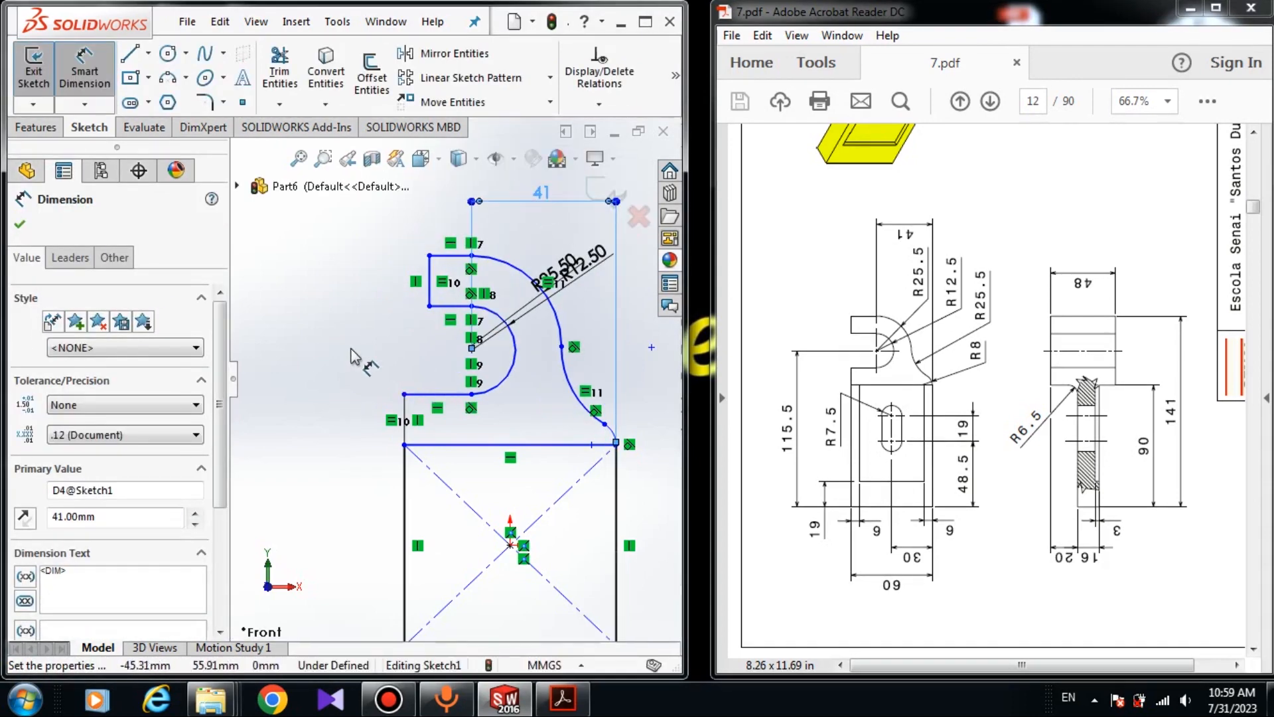
Dimension the vertical distance from the inner hook arc's centre to the rectangle's lower-left corner as 115.5 mm.
left_click(363, 368)
scroll(474, 382, "down", 4)
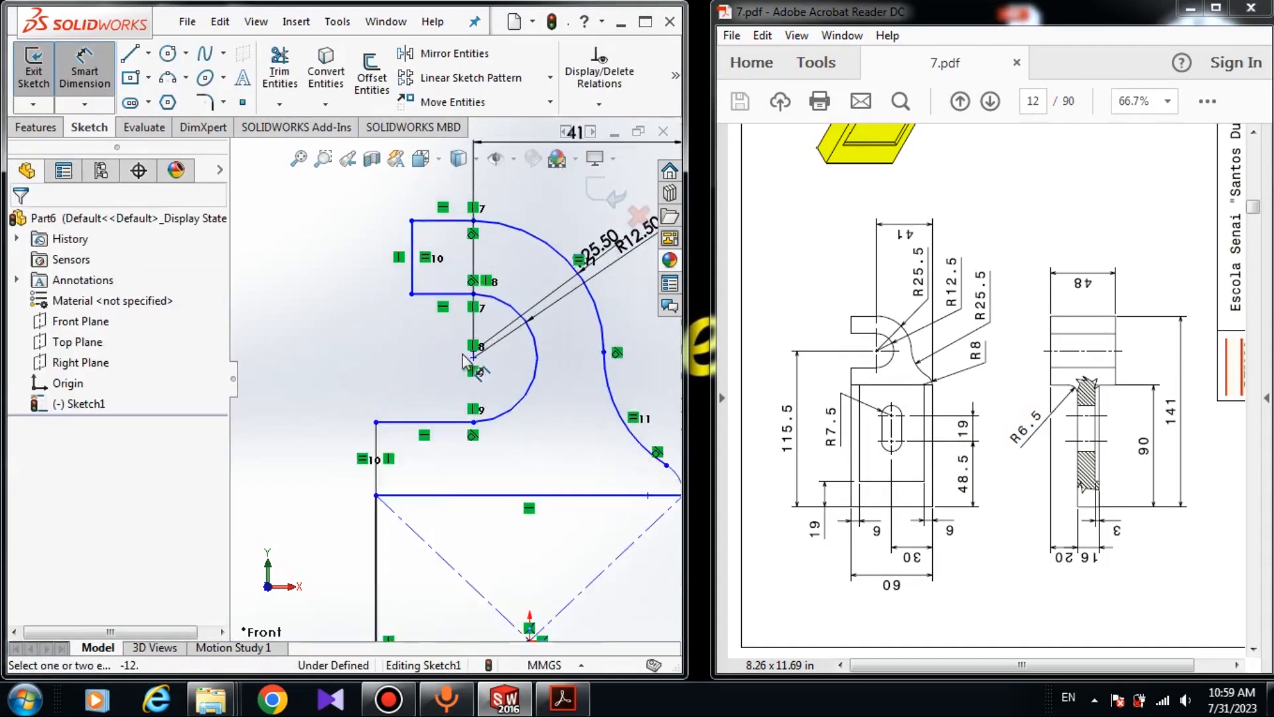
left_click(478, 359)
scroll(450, 370, "up", 6)
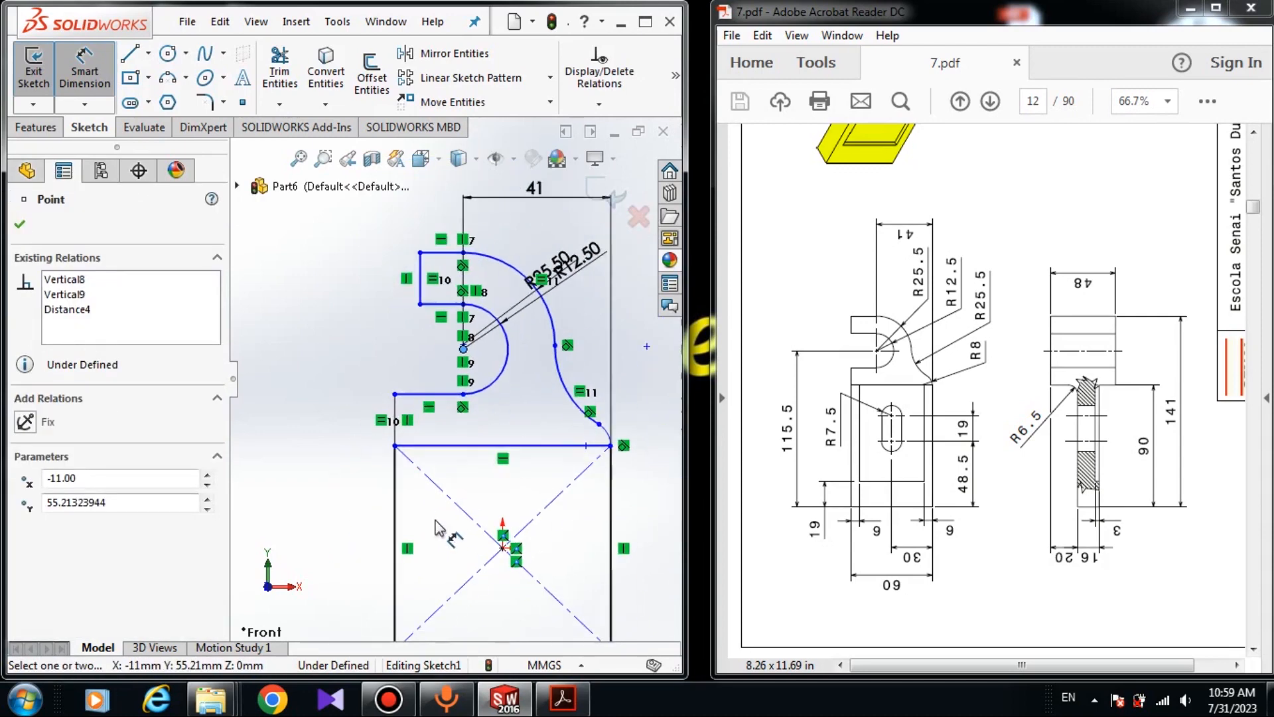
left_click(430, 489)
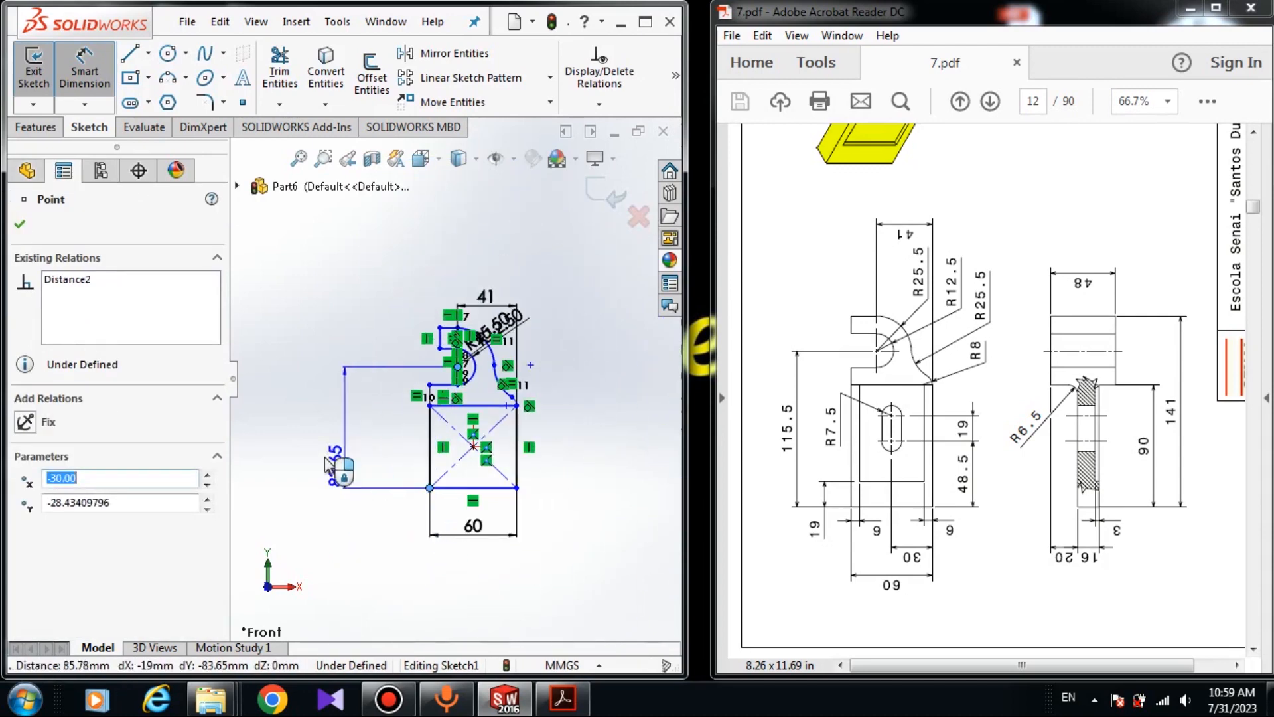
left_click(320, 458)
type("1")
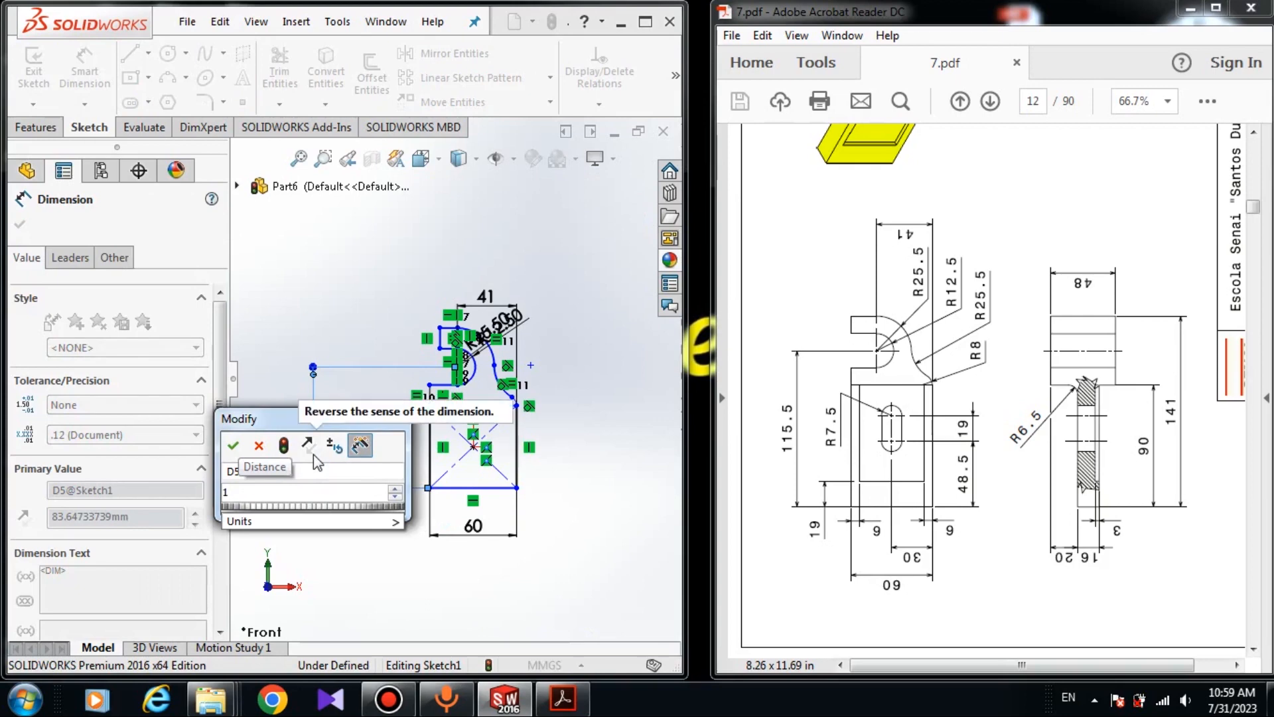
type("15.5")
key("Return")
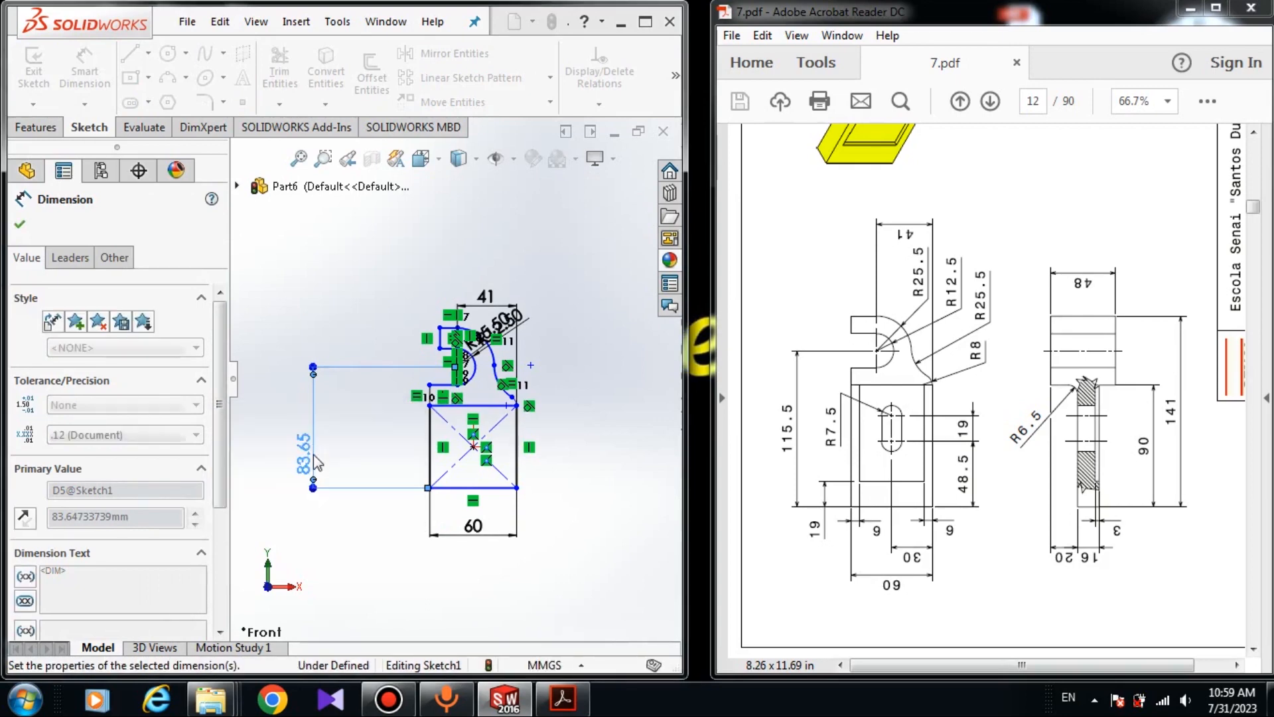
key("Escape")
Move the junction of the concave arc and the small corner arc outward to untangle the crossing hook arcs.
scroll(478, 342, "down", 4)
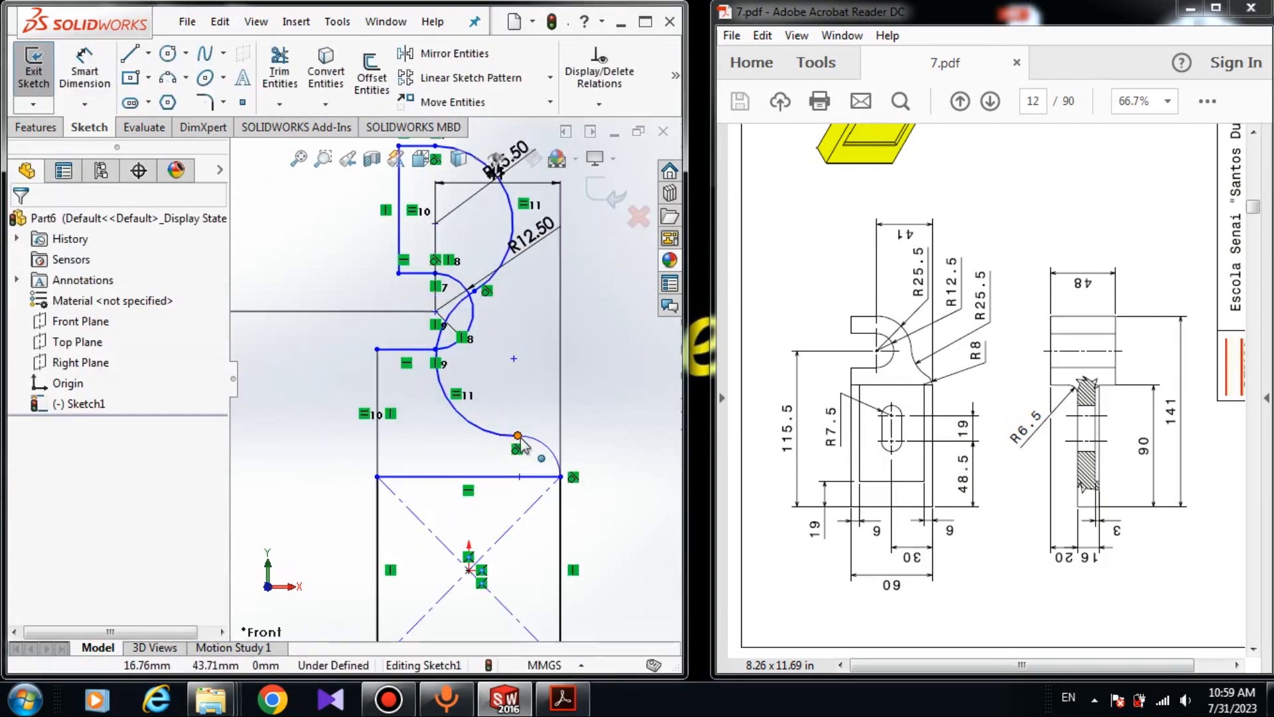
left_click_drag(517, 435, 552, 429)
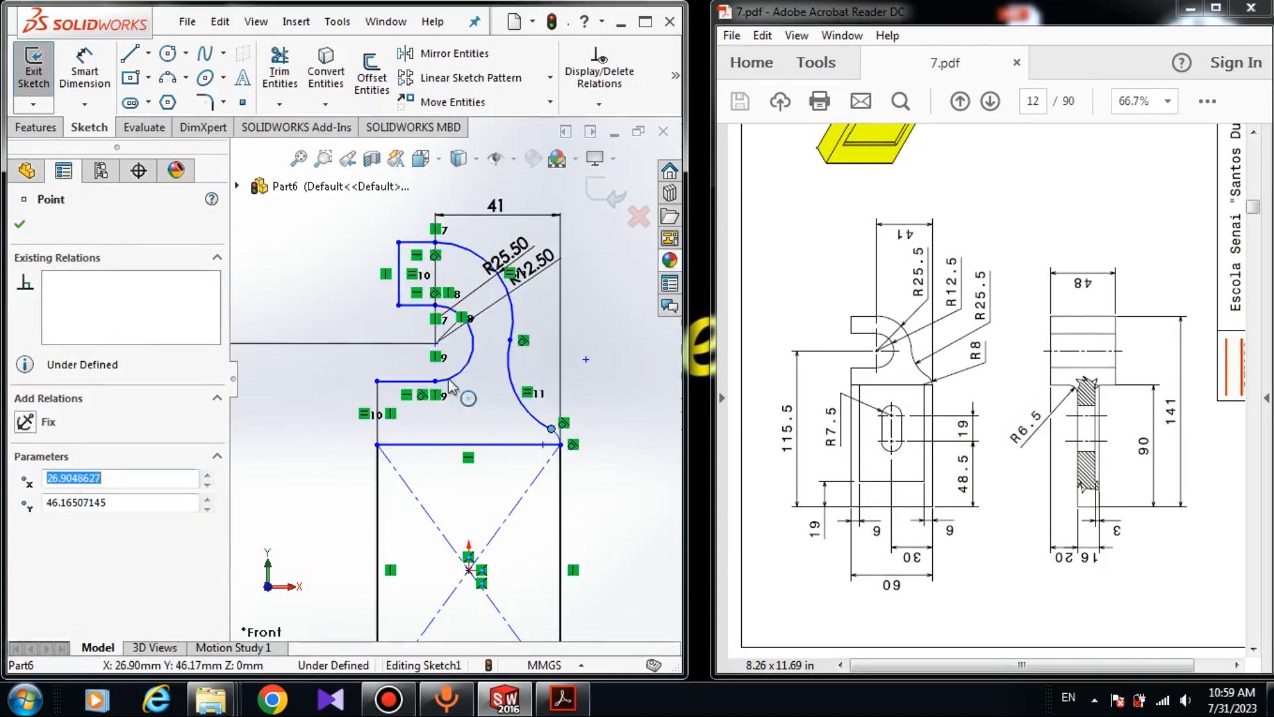
left_click(369, 297)
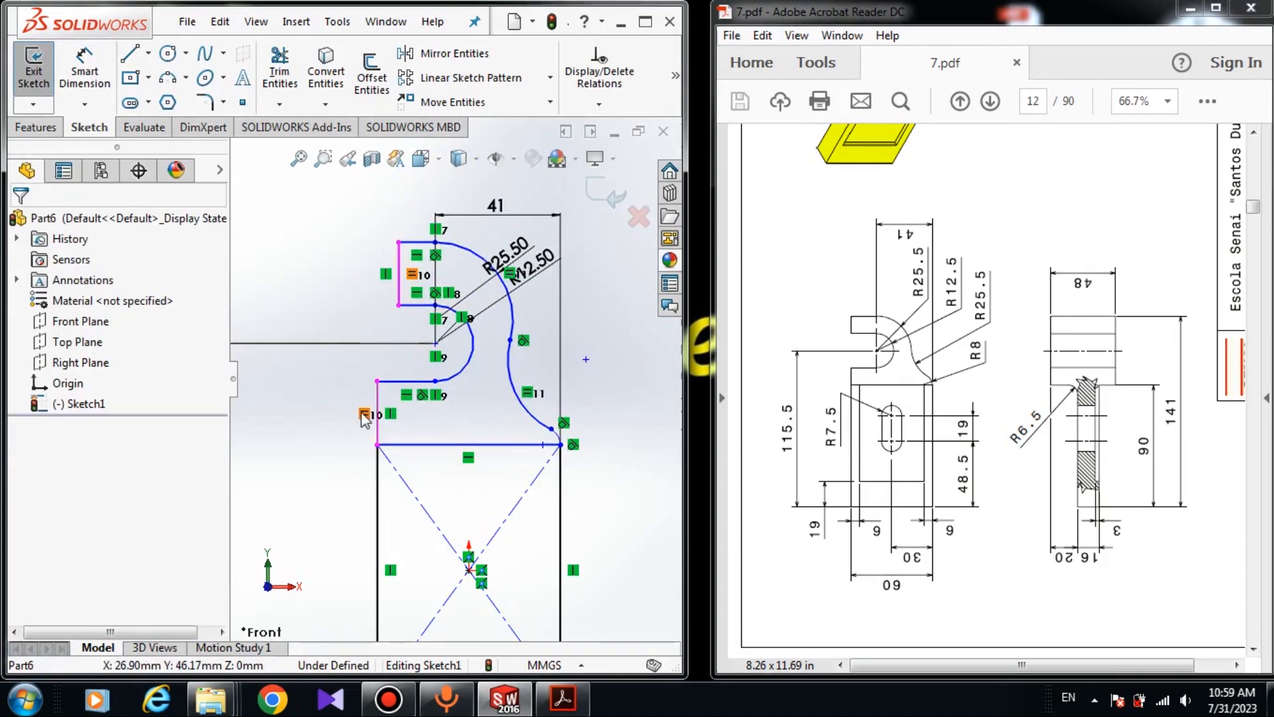
Make the hook's upper and lower left vertical end lines collinear.
left_click(399, 291)
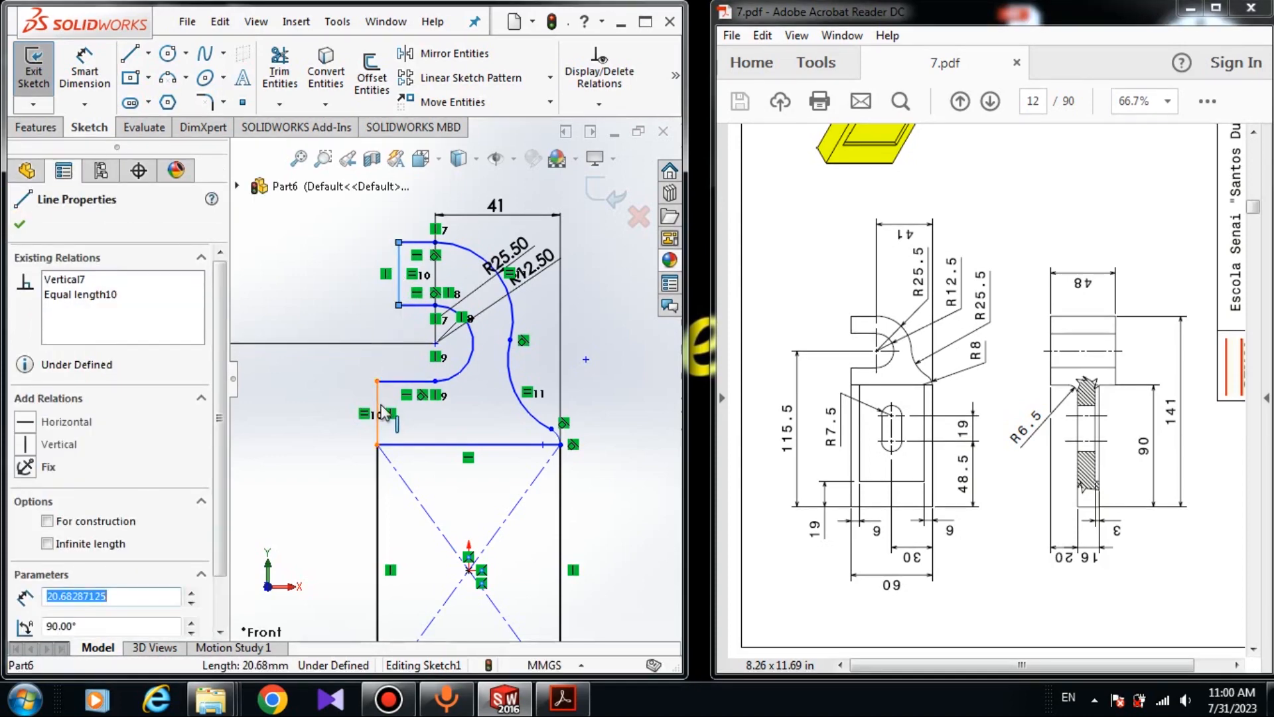
left_click(380, 412, "ctrl")
left_click(26, 572)
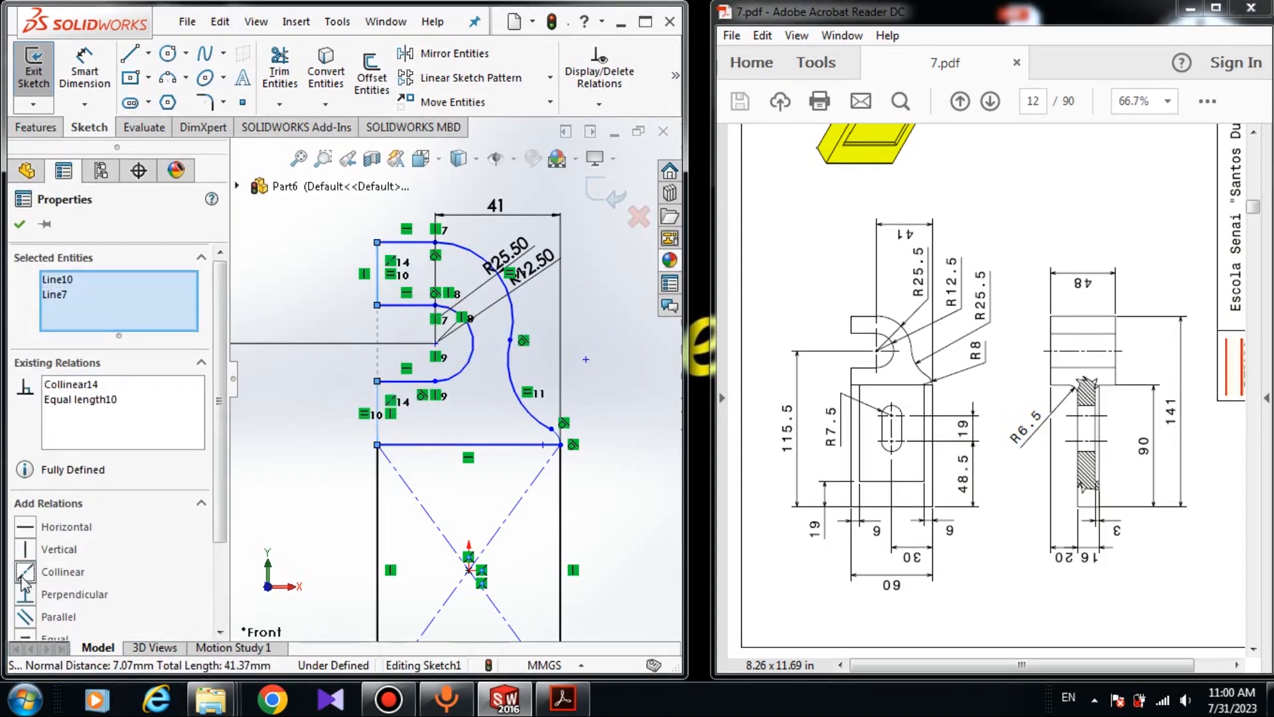
Accept the collinear relation and move the rectangle's lower-left corner slightly downward to test the sketch's remaining freedom.
left_click(18, 226)
scroll(392, 393, "up", 2)
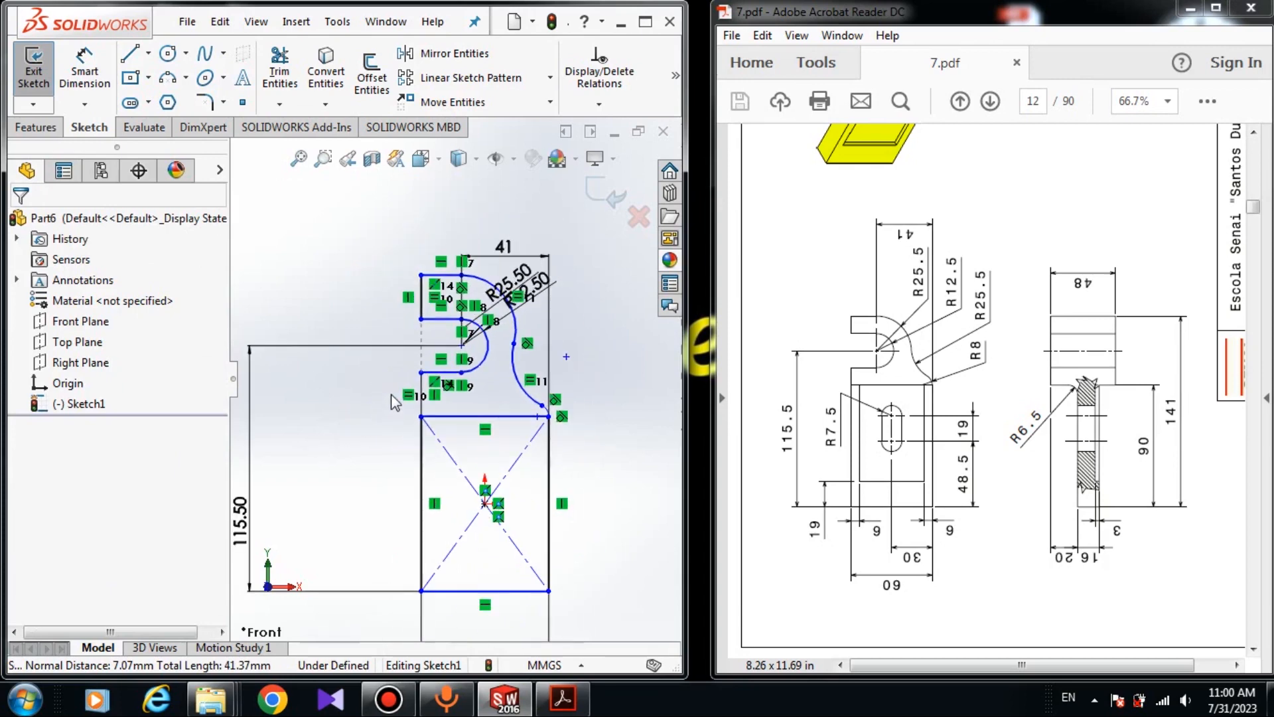
left_click(421, 372)
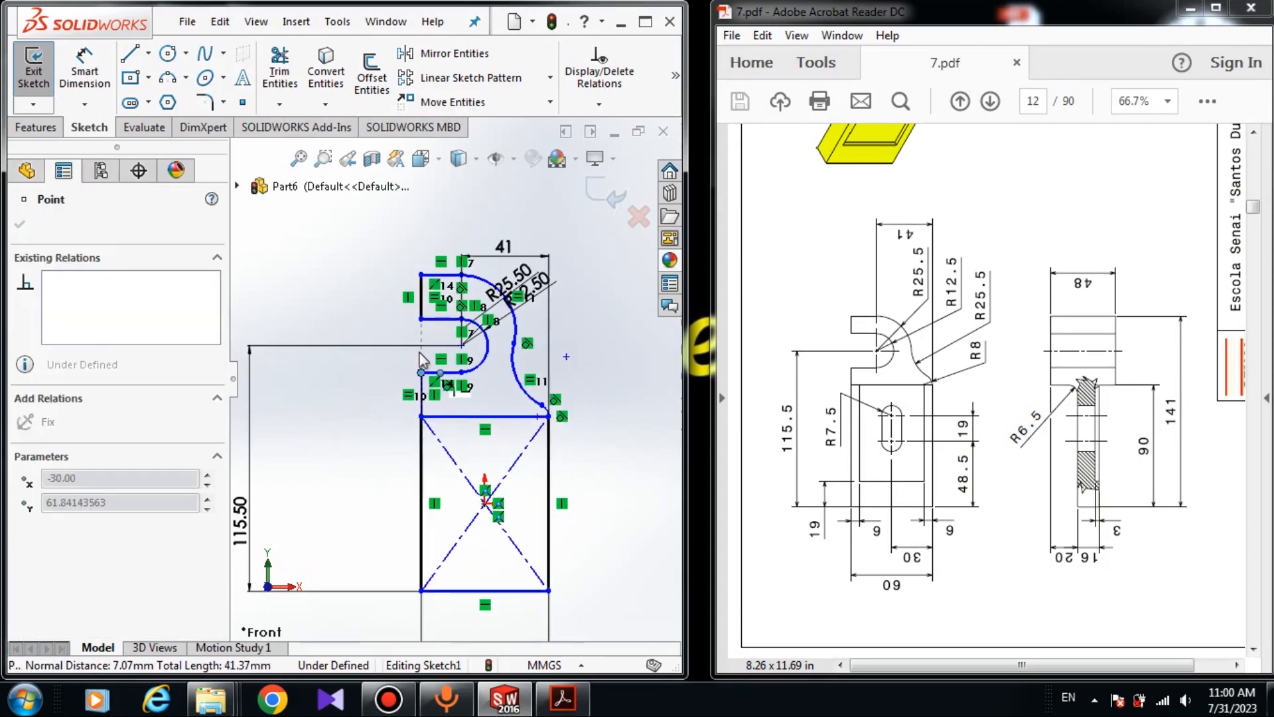
key("Escape")
mouse_move(420, 591)
left_mouse_down()
mouse_move(426, 566)
mouse_move(428, 598)
left_mouse_up()
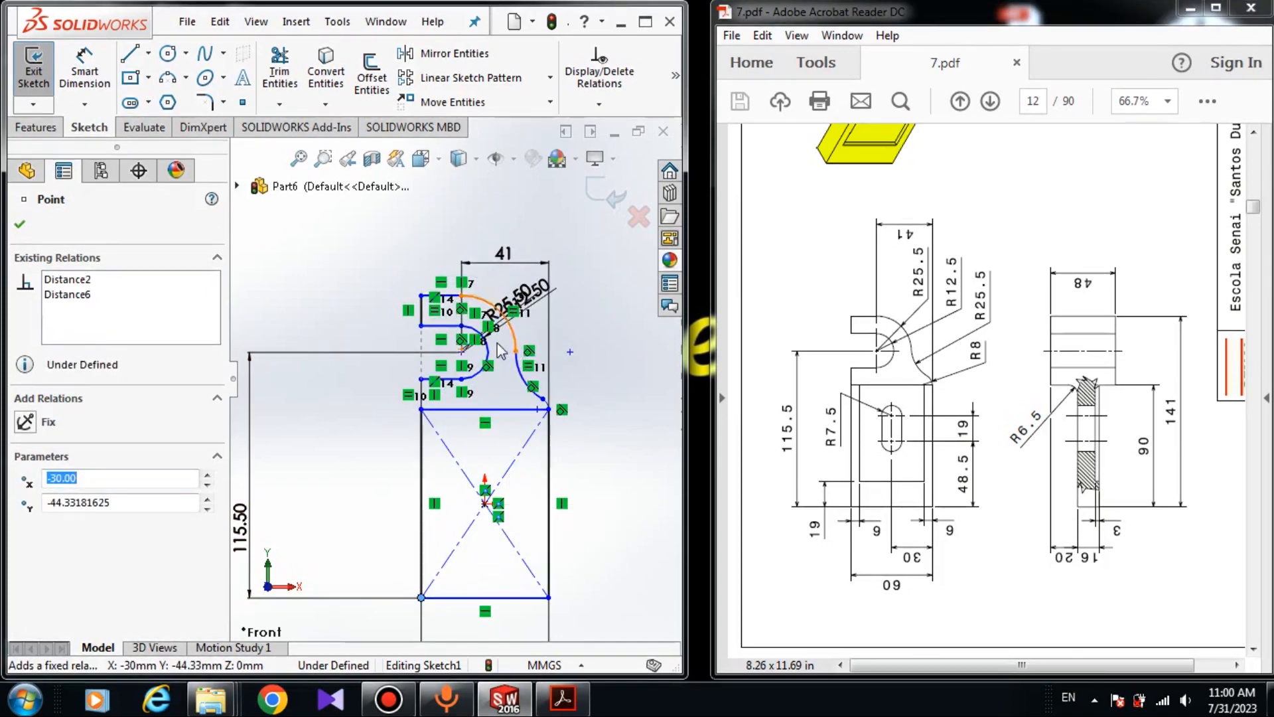
key("Escape")
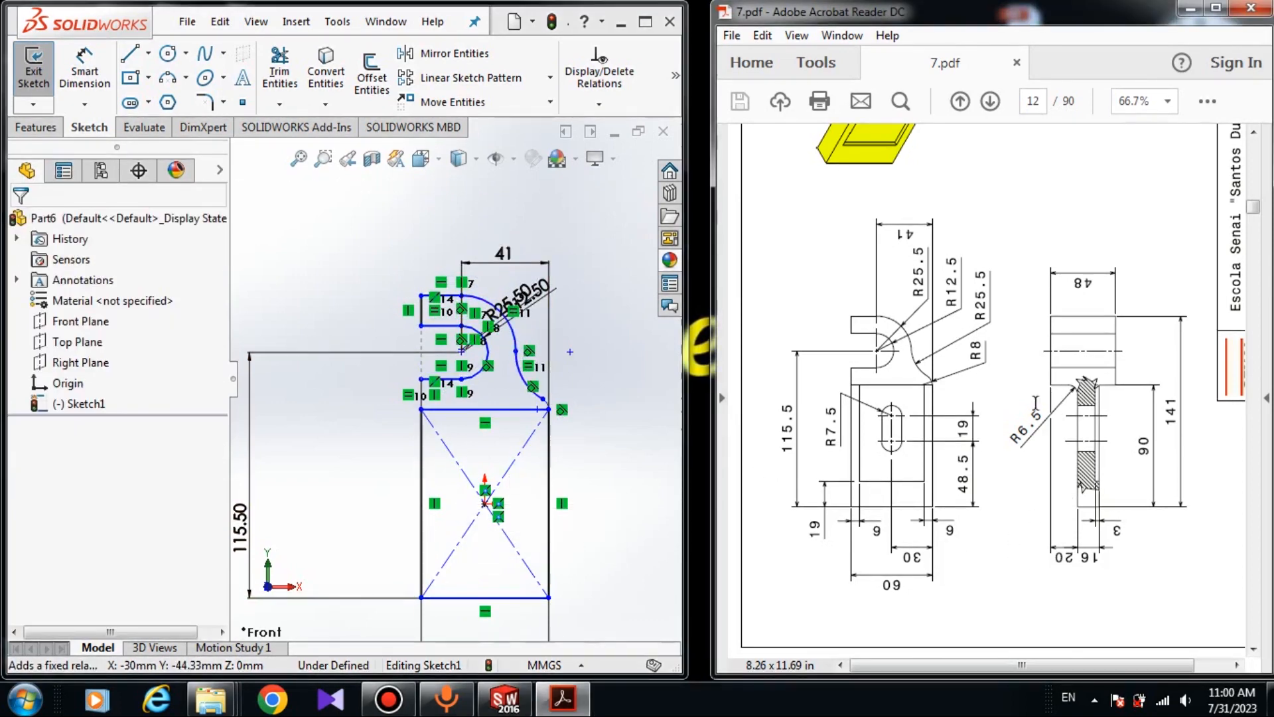
Dimension the overall height from the hook's top line to the rectangle's bottom edge as 141 mm.
scroll(1089, 352, "up", 3)
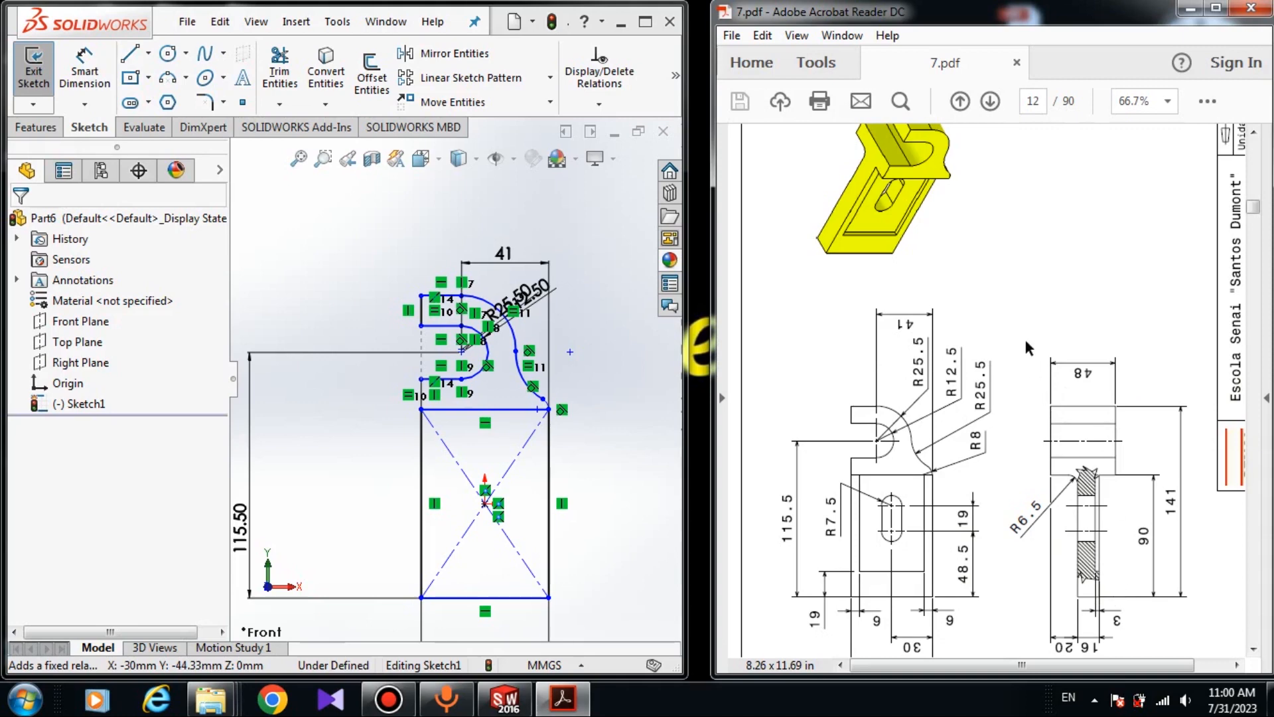
scroll(976, 340, "up", 2)
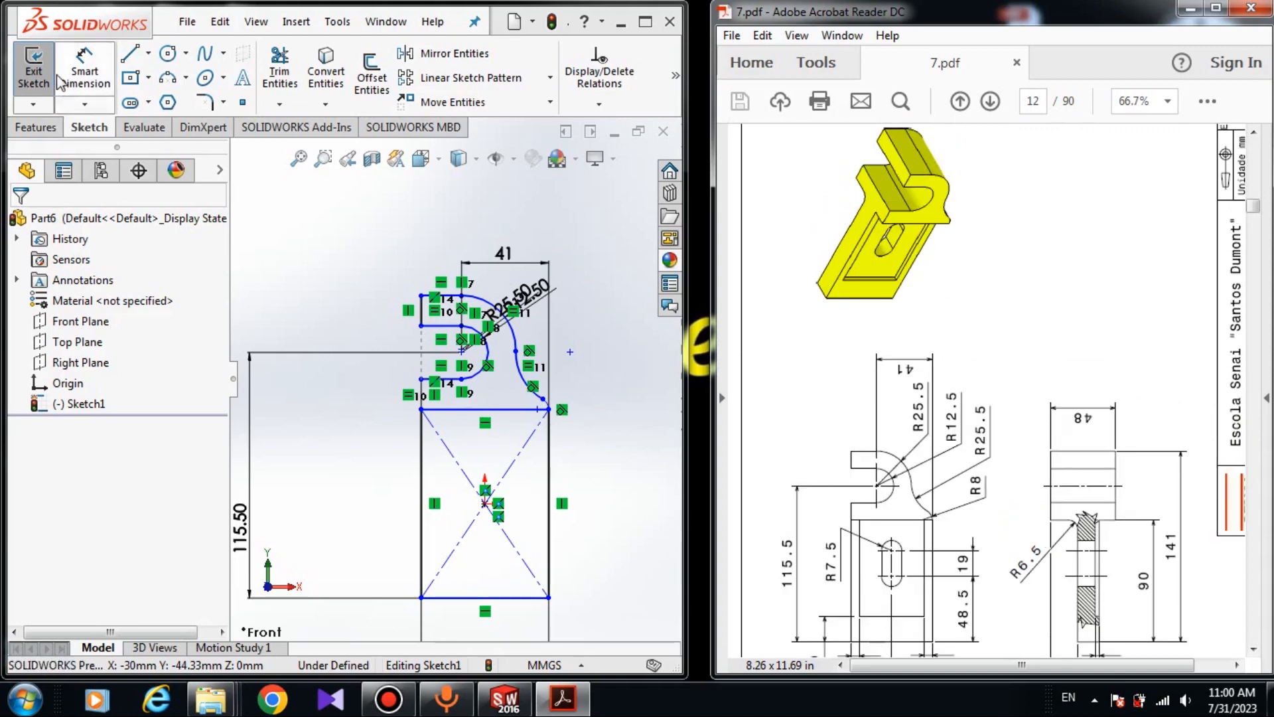
left_click(84, 70)
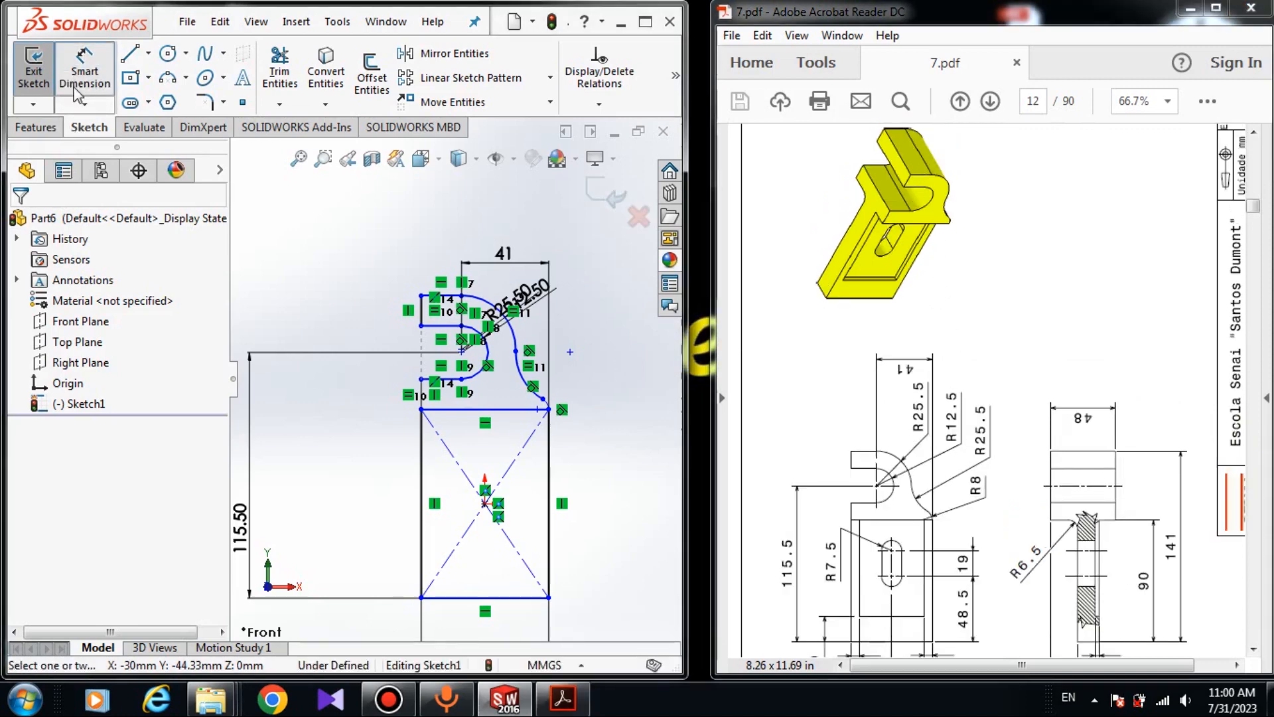
left_click(450, 296)
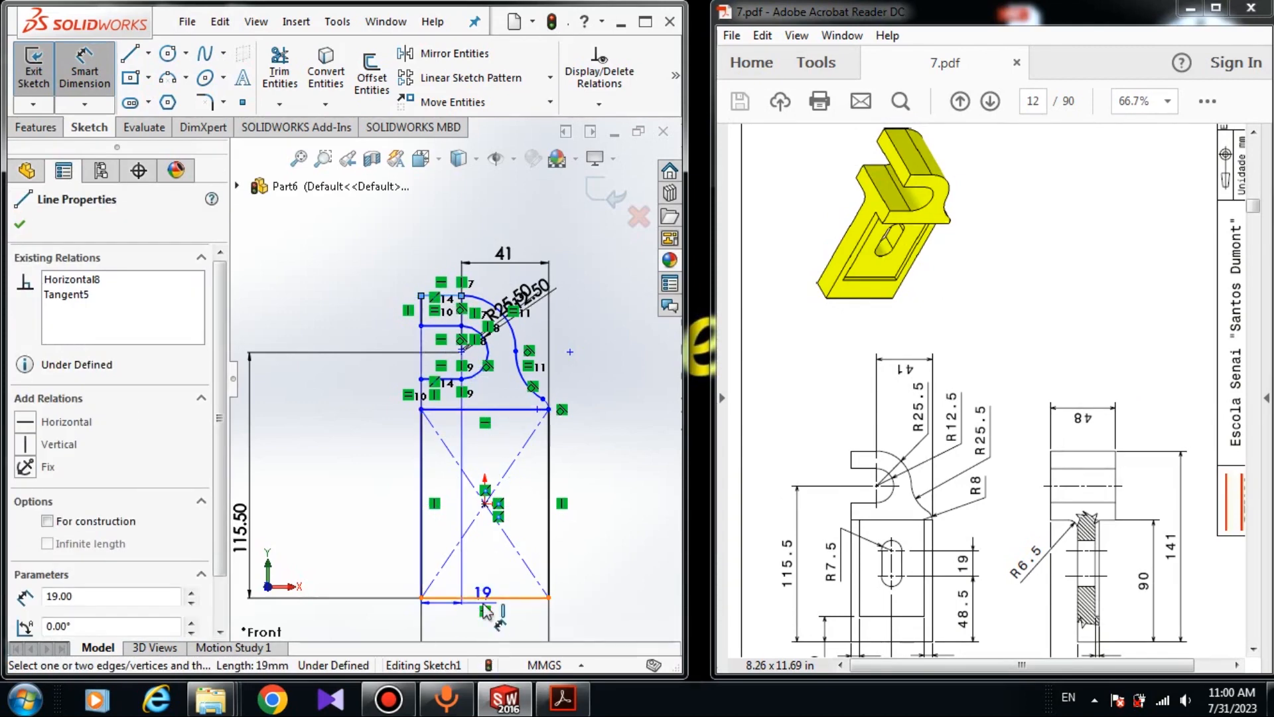
left_click(488, 598)
key("z")
left_click(643, 495)
type("141")
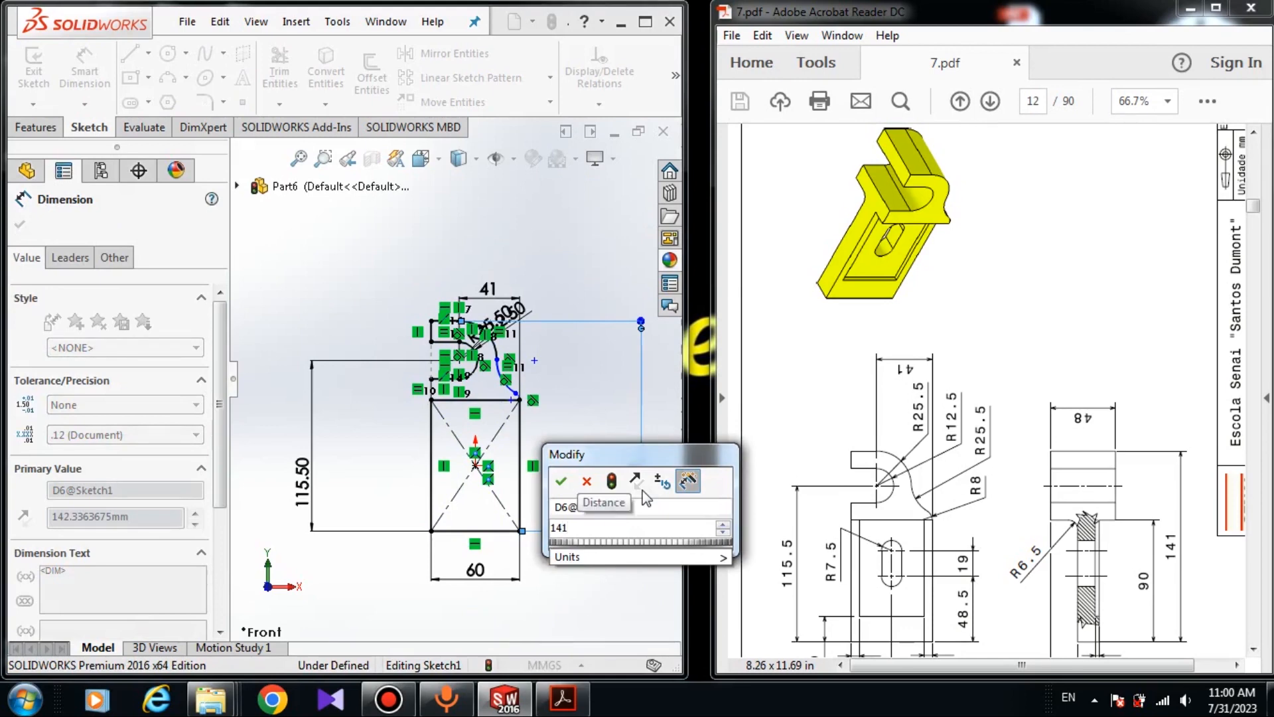
key("Return")
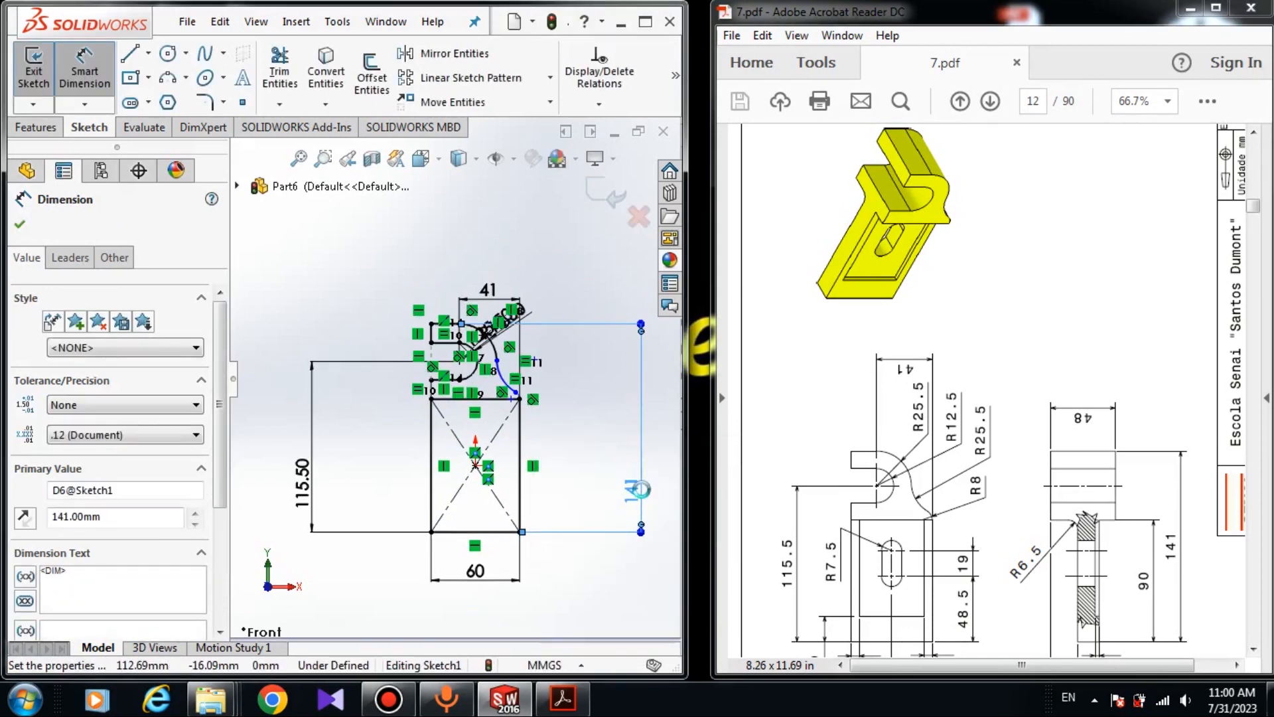
key("Escape")
Move the junction of the concave arc and the small corner arc upward to enlarge the corner arc.
left_click(519, 533)
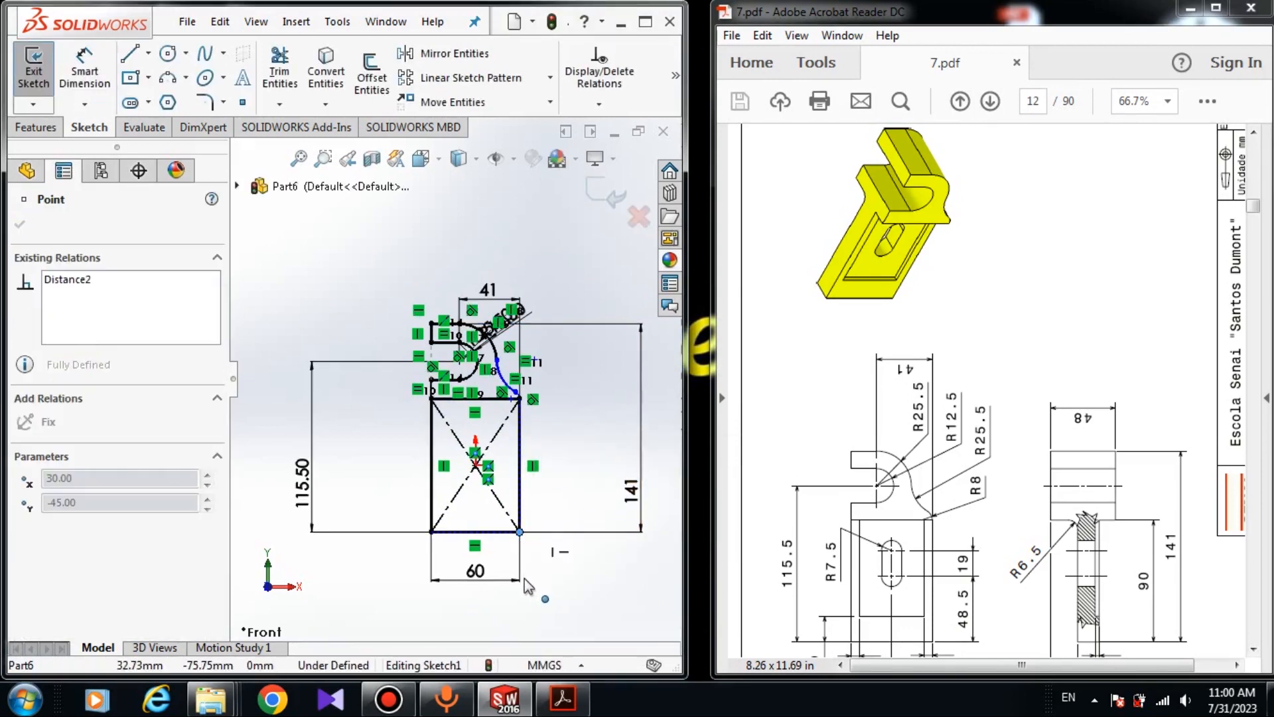
left_click_drag(540, 529, 539, 524)
scroll(530, 420, "down", 3)
key("Escape")
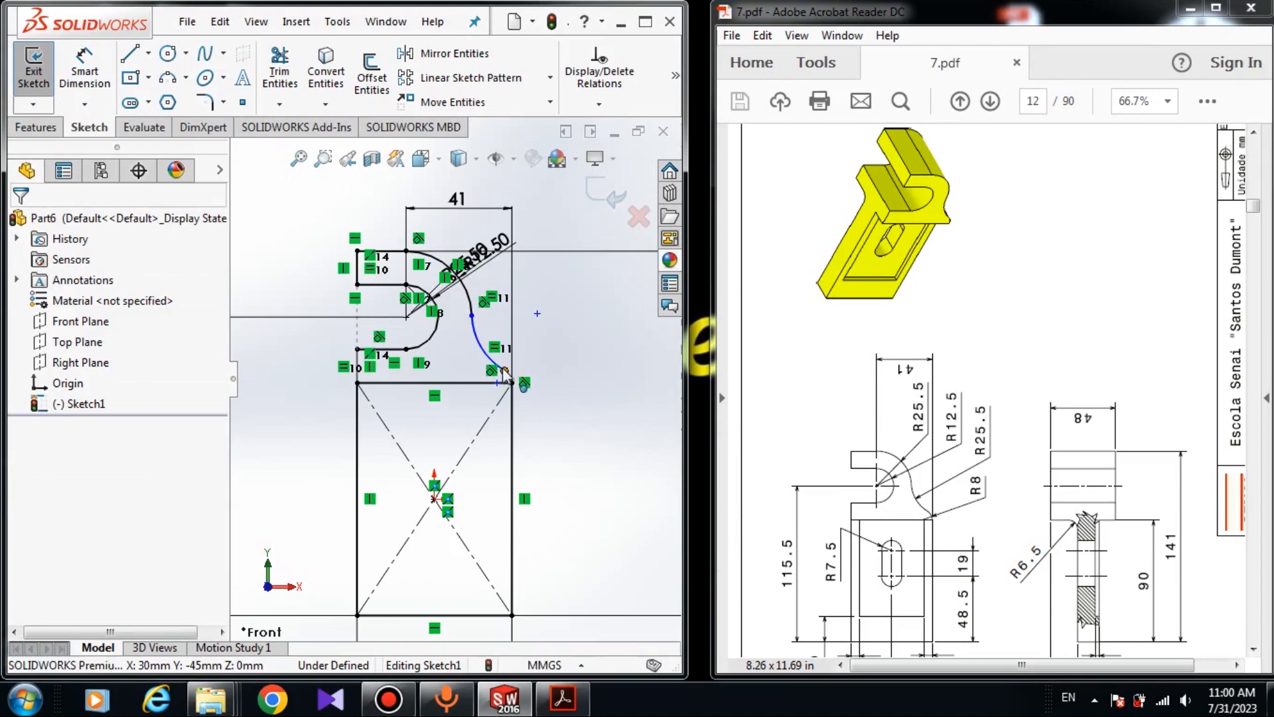
mouse_move(505, 369)
left_mouse_down()
mouse_move(540, 341)
mouse_move(526, 338)
left_mouse_up()
left_click(294, 297)
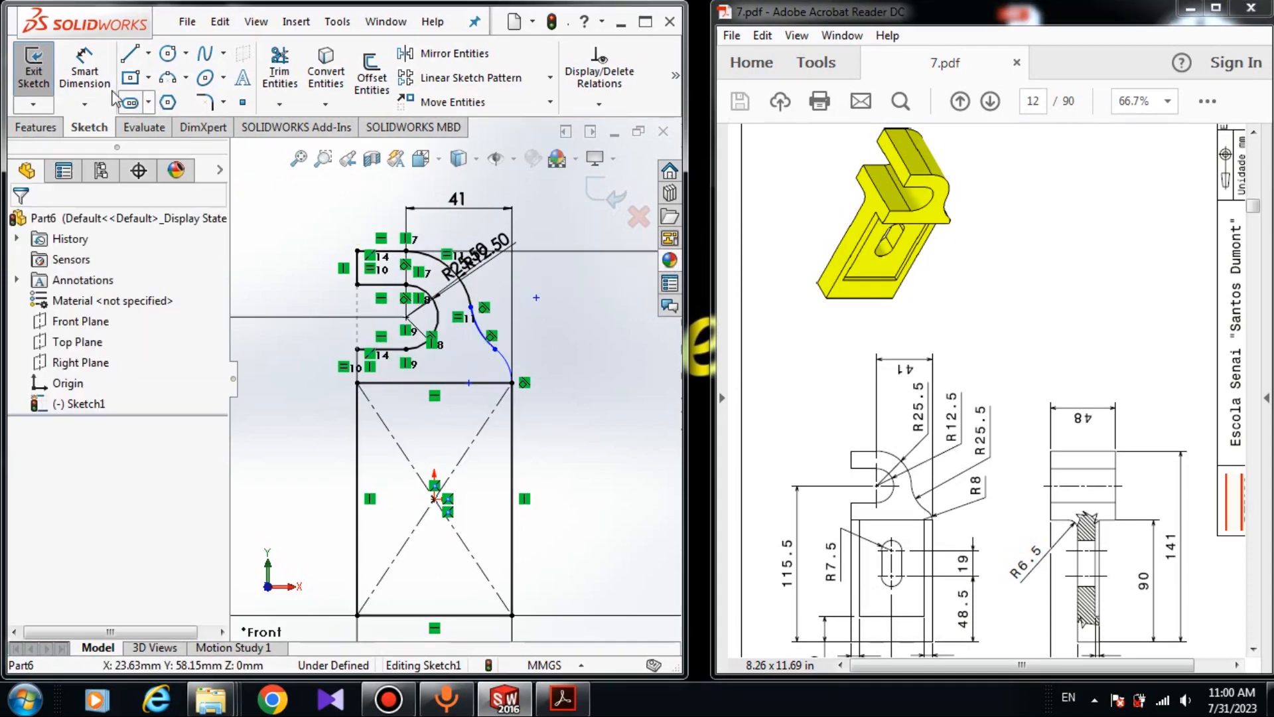
Dimension the radius of the corner arc at the rectangle's upper-right corner as 8 mm.
left_click(85, 74)
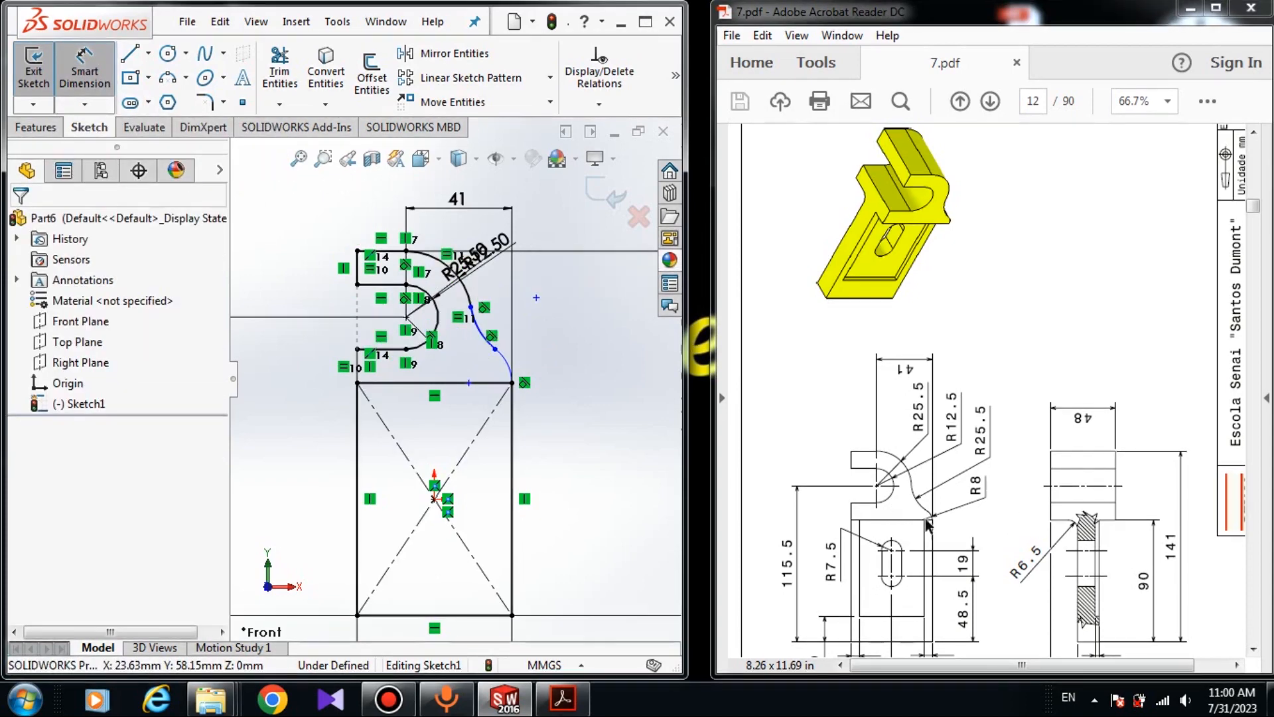
left_click(507, 364)
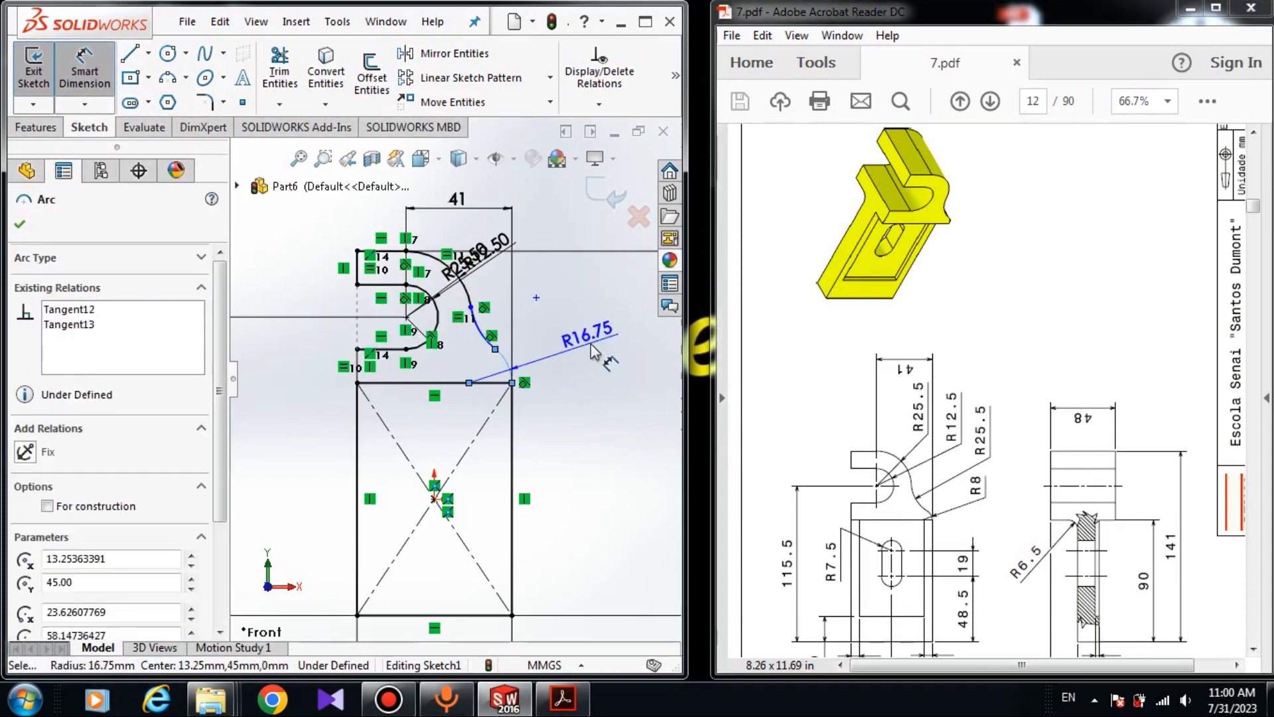
left_click(593, 351)
type("8")
key("Return")
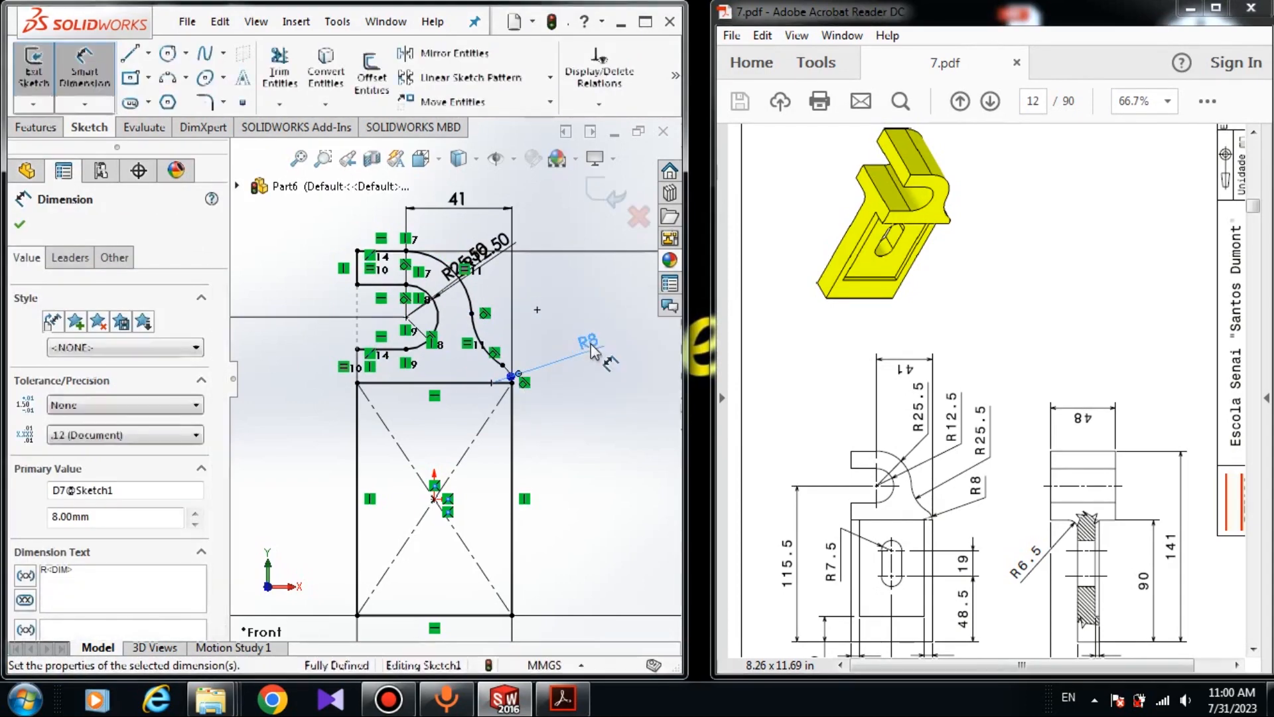
key("Escape")
scroll(572, 529, "up", 5)
scroll(476, 486, "down", 3)
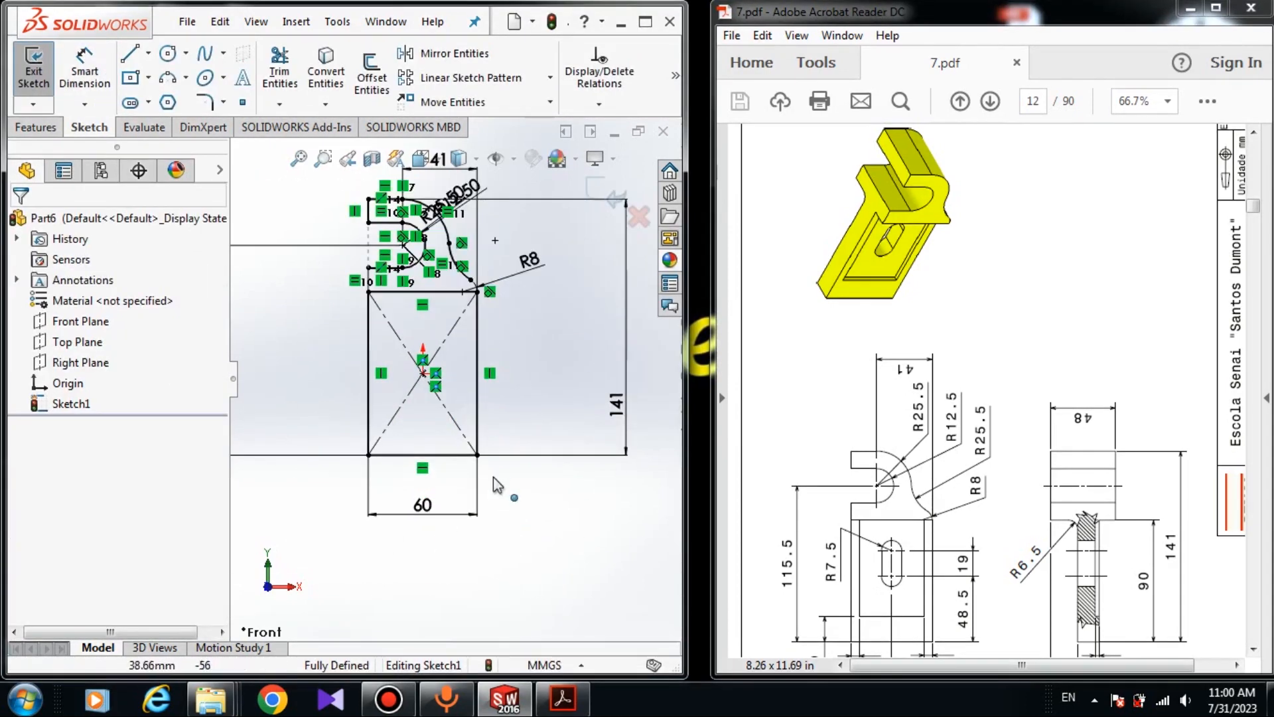
left_click(478, 455)
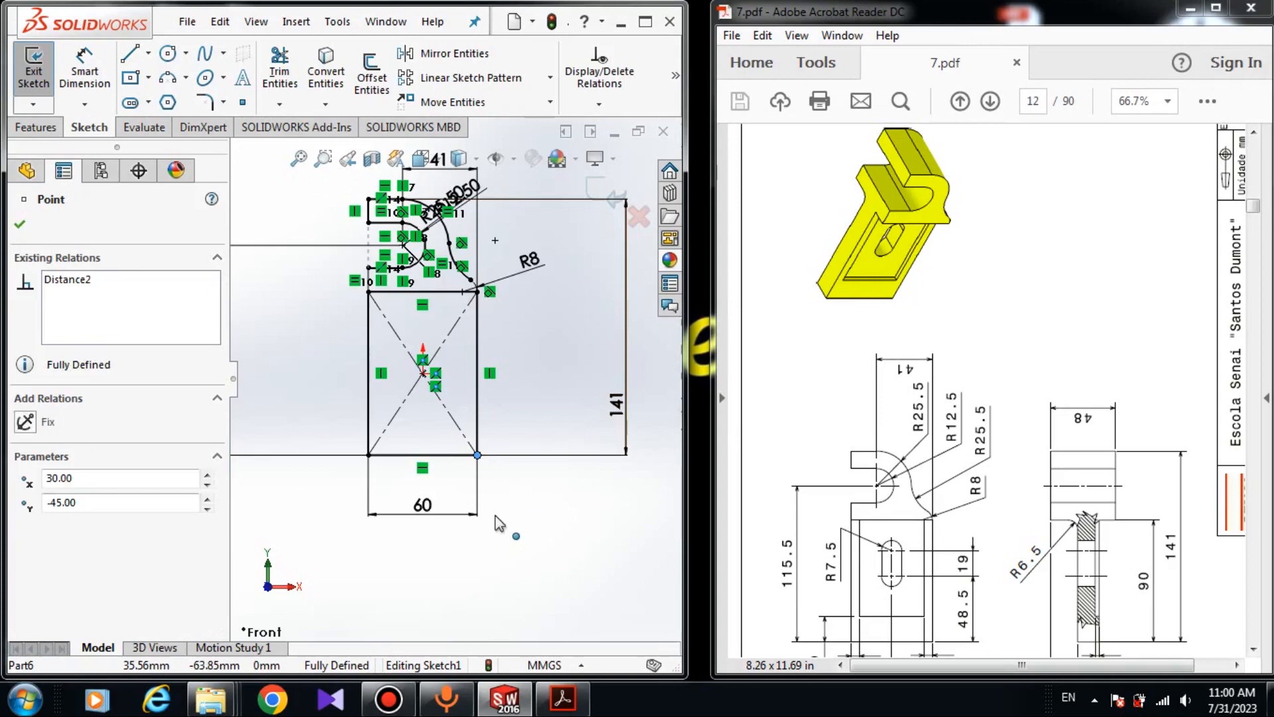
left_click(546, 280)
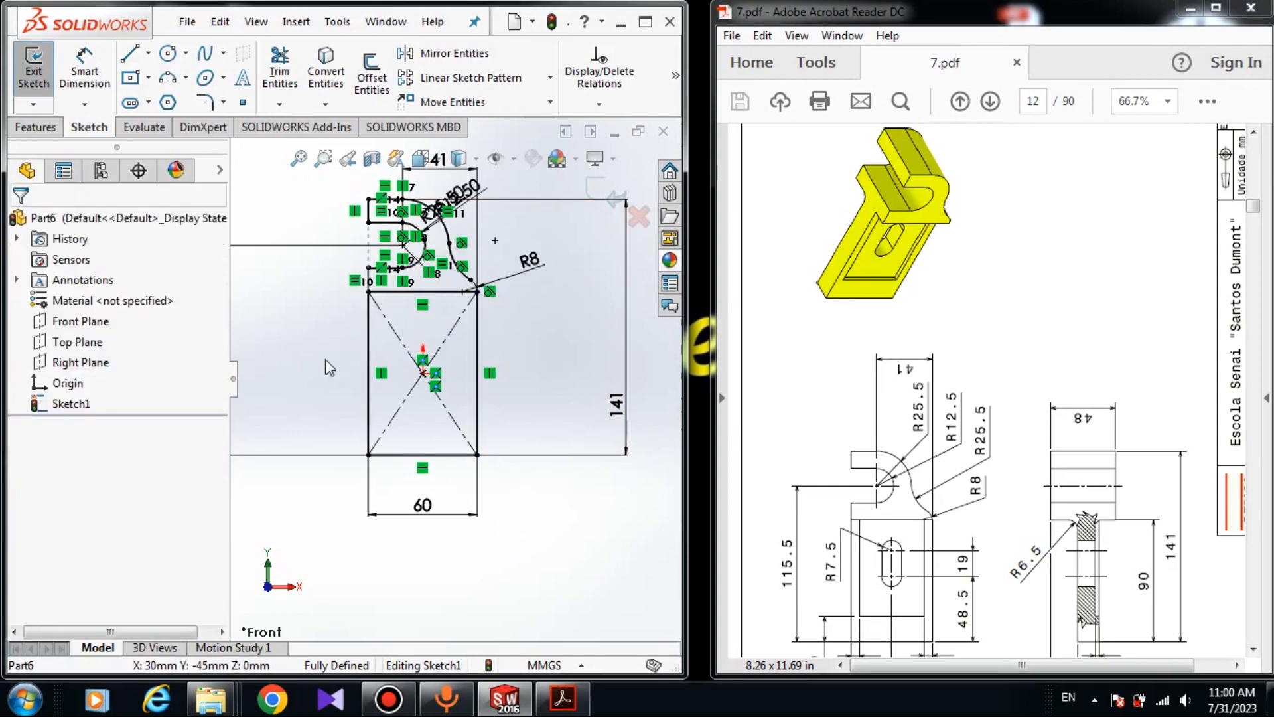
Start a boss extrusion of the profile sketch with both the rectangle and hook regions as contours.
left_click(36, 128)
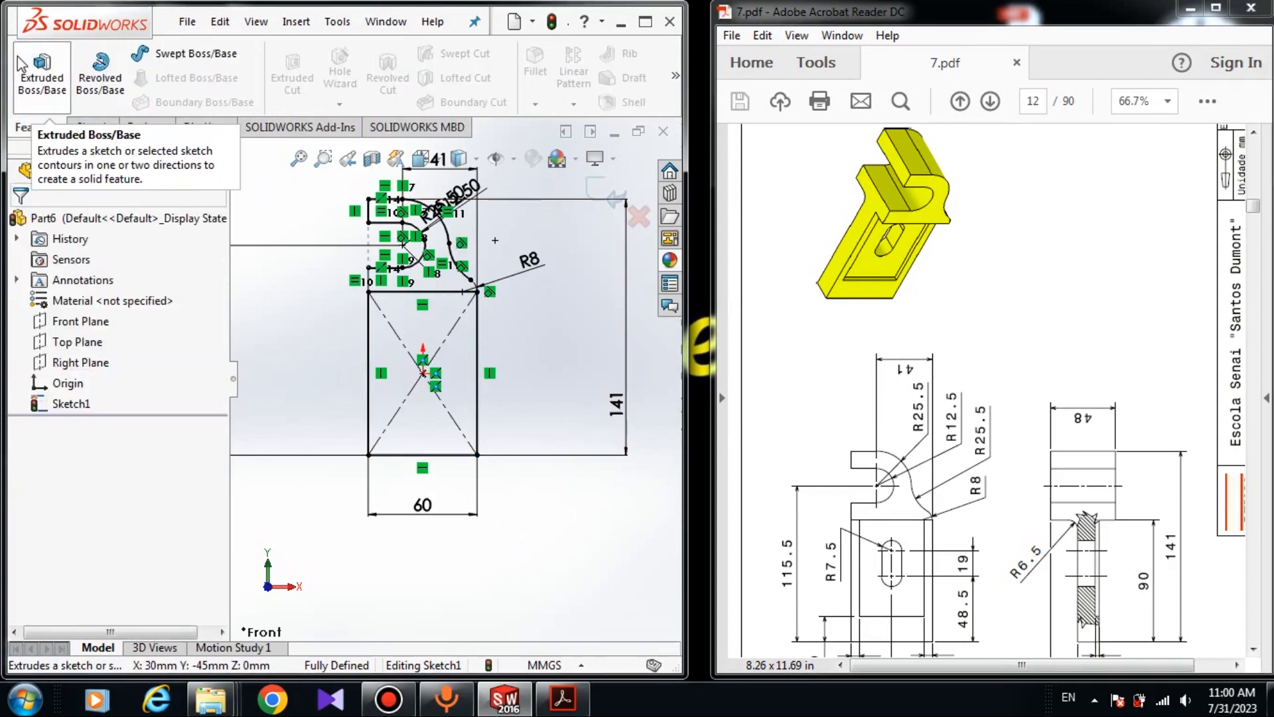
left_click(40, 70)
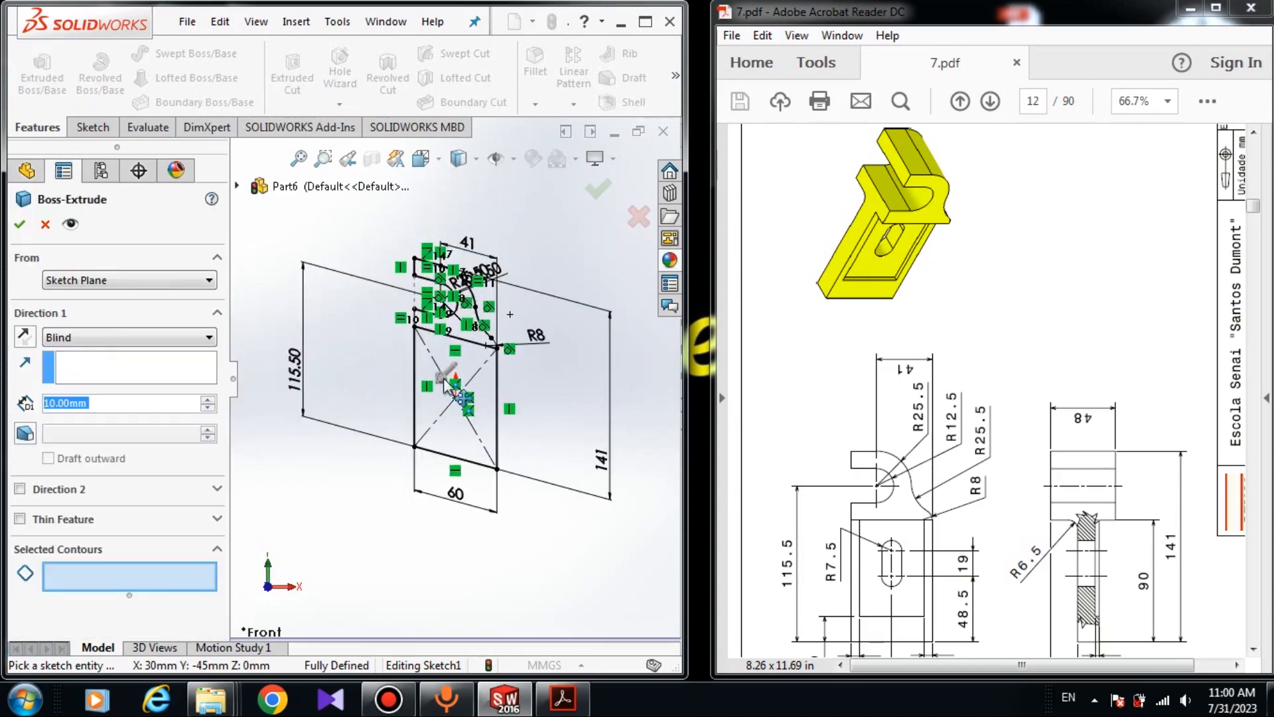
scroll(509, 326, "down", 3)
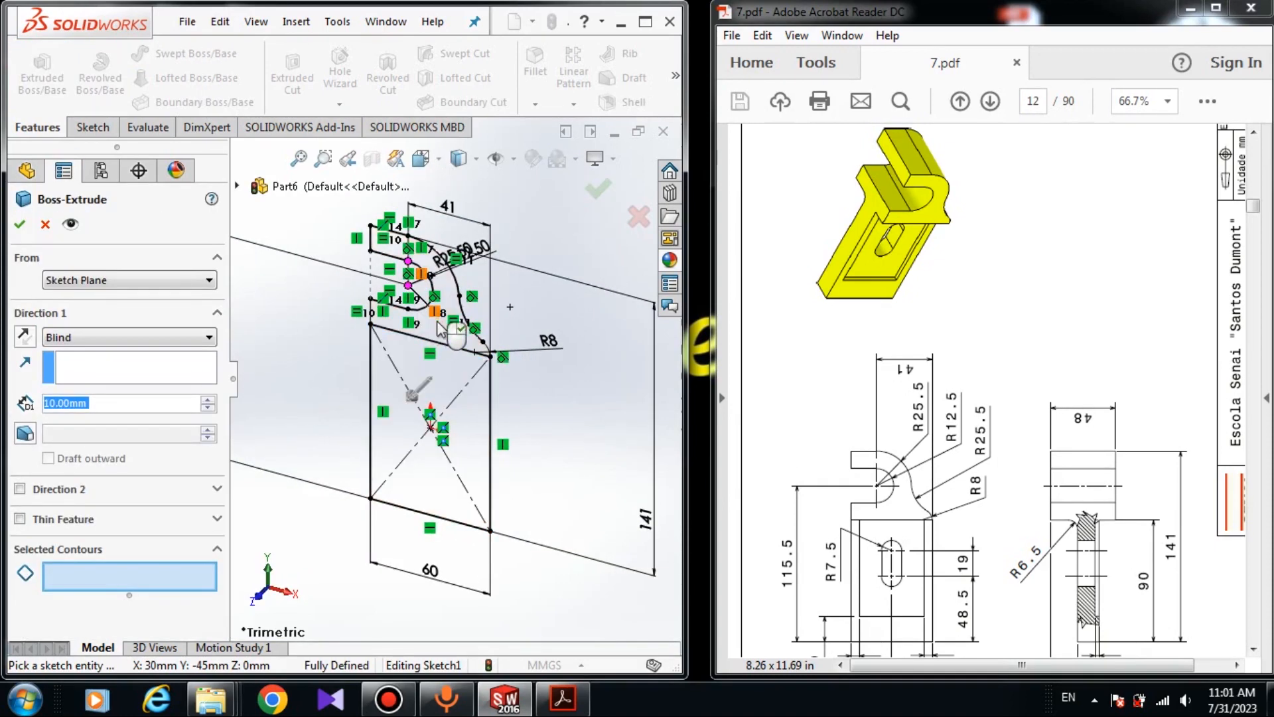
left_click(405, 375)
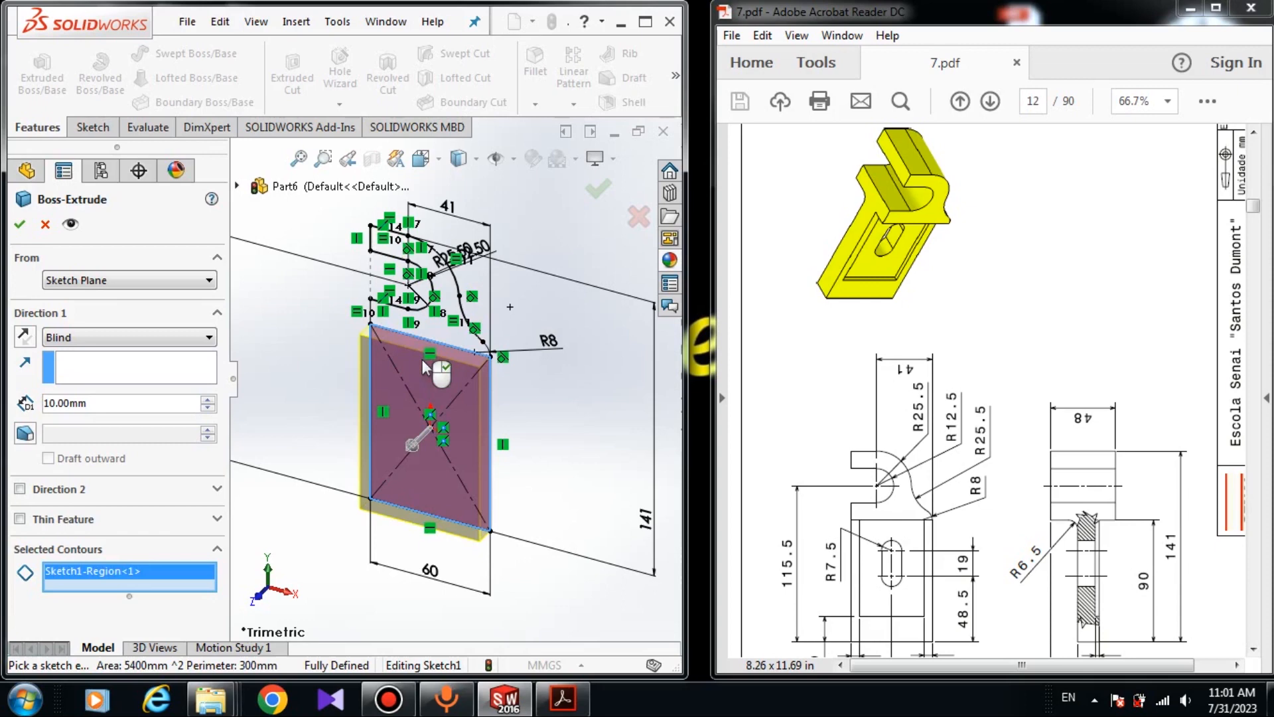
left_click(444, 329)
Extrude the selected regions with the Mid Plane end condition to a total depth of 16 mm.
left_click(100, 339)
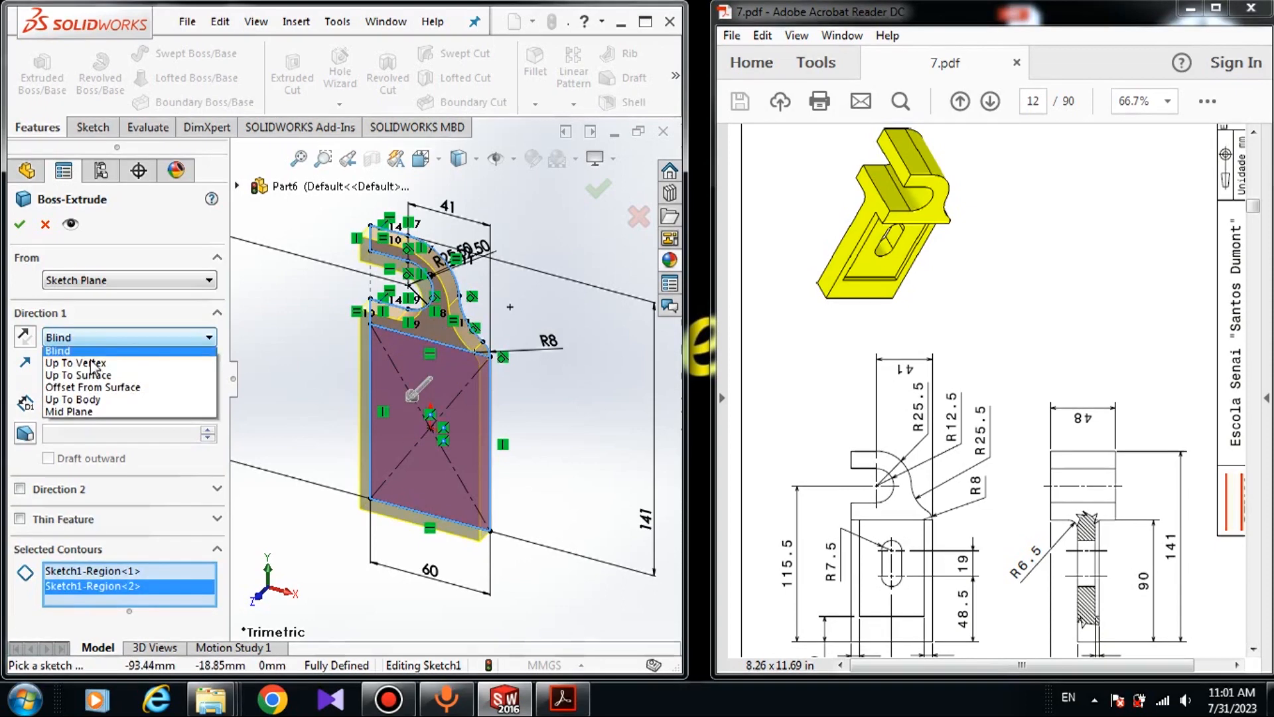
left_click(80, 413)
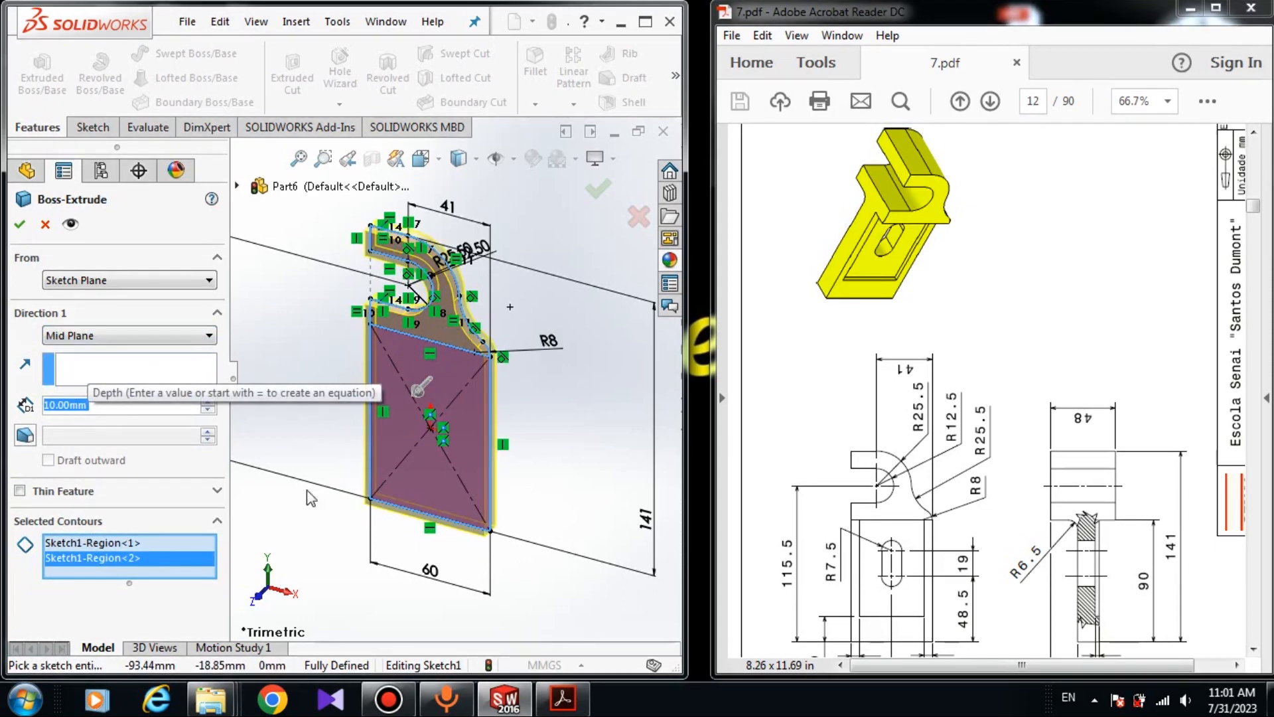
left_click(920, 491)
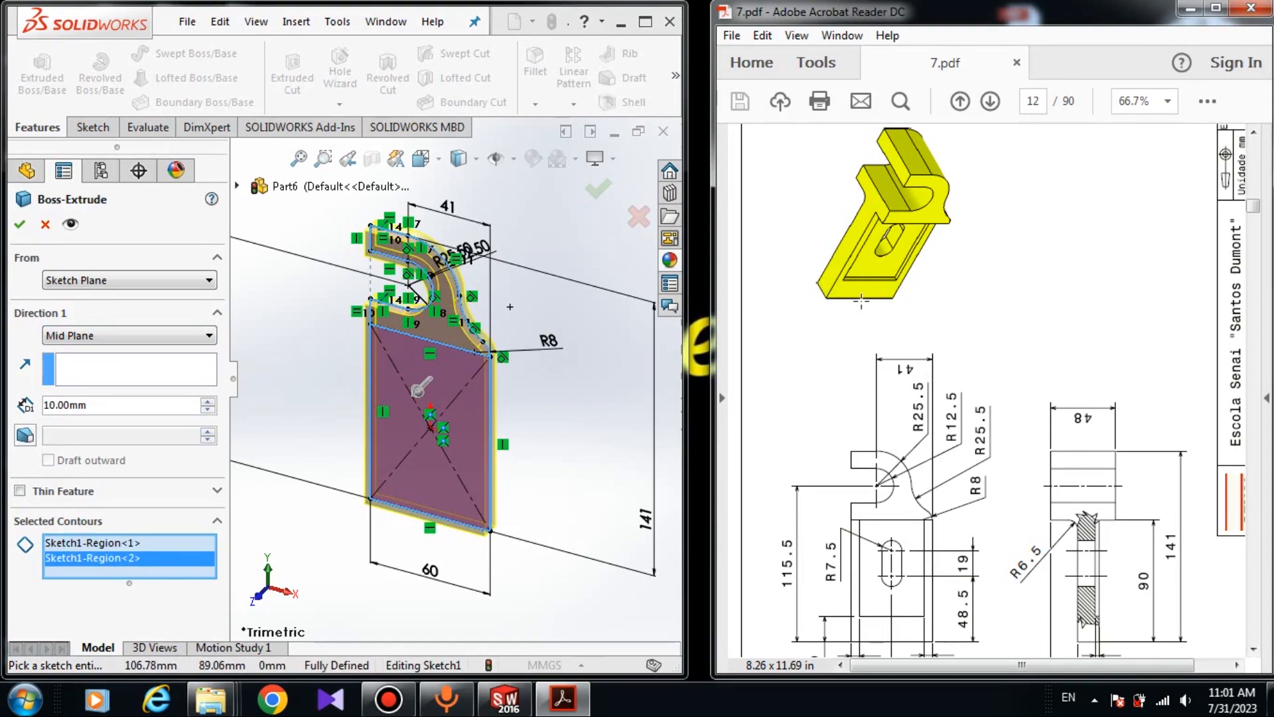
scroll(1077, 462, "down", 3)
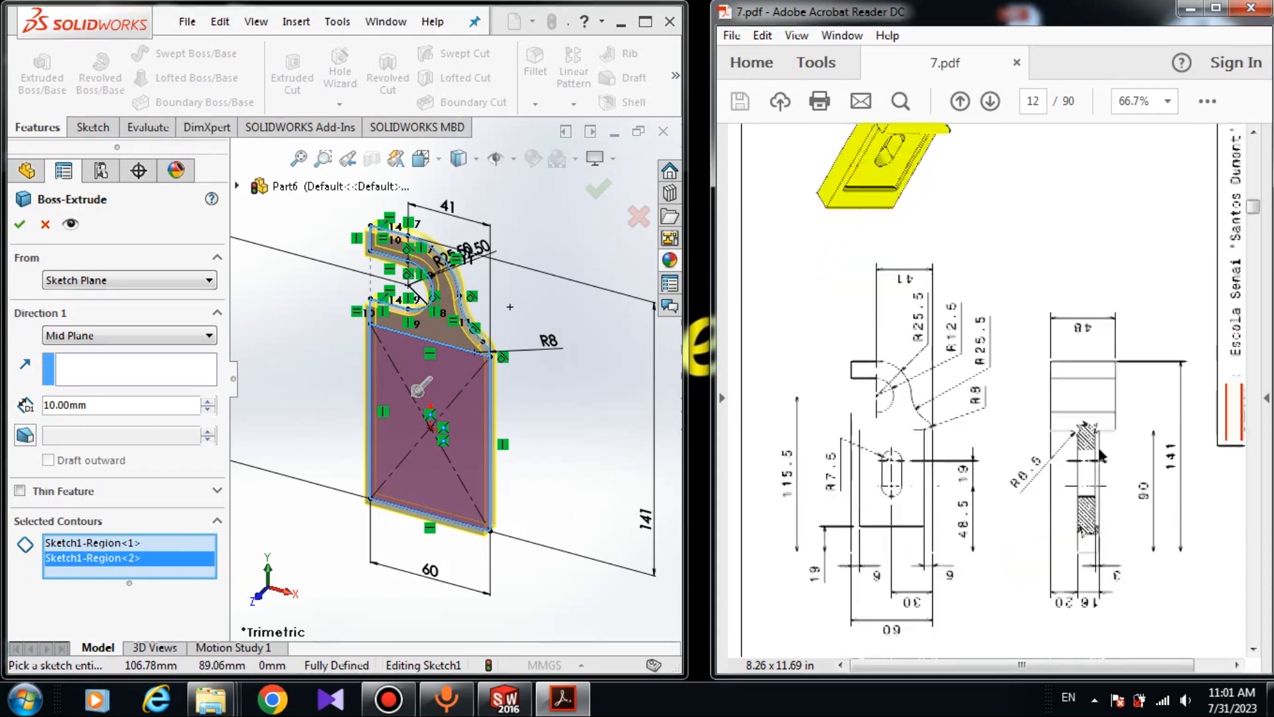
left_click(75, 404)
type("16")
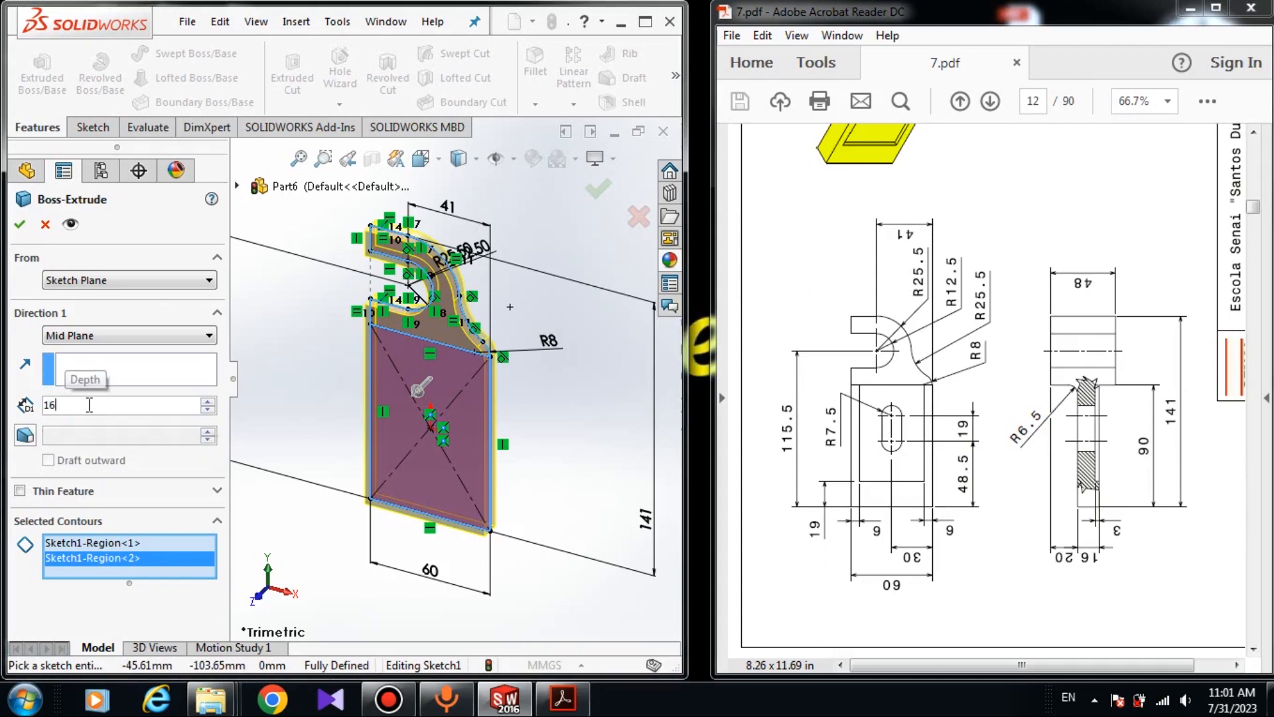
key("Return")
key("Return")
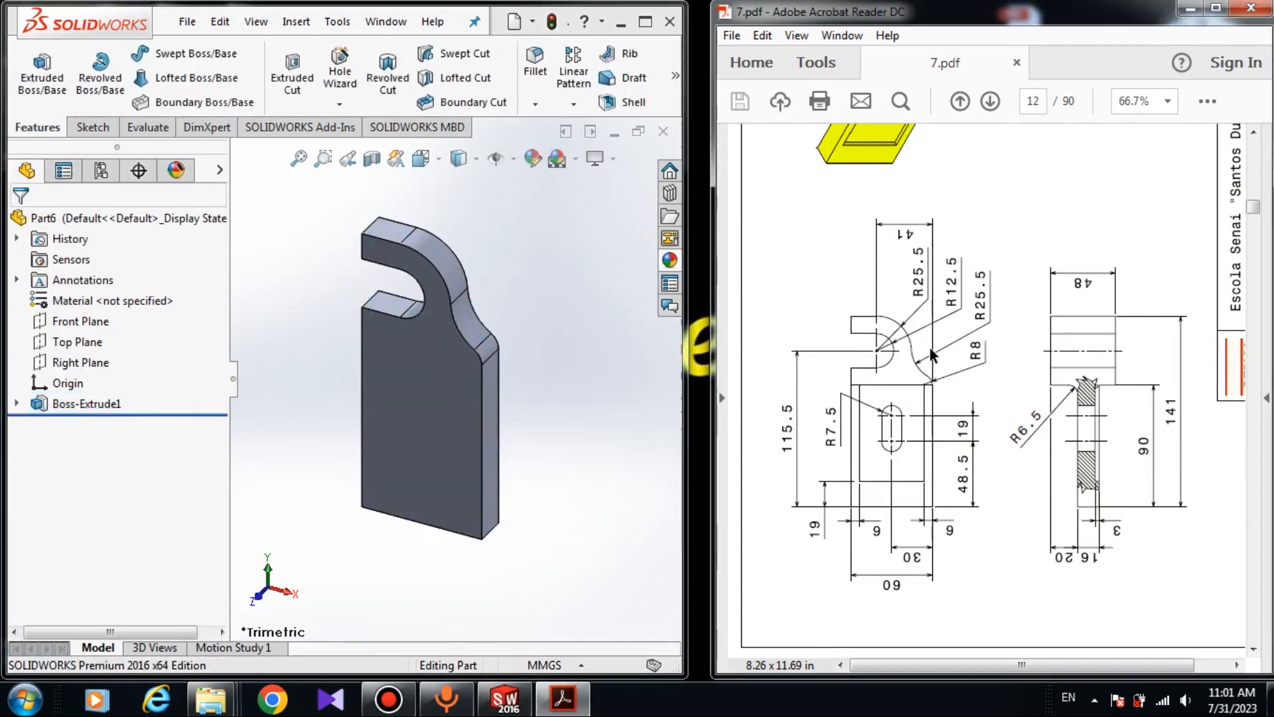
Start a boss extrusion that reuses the plate's profile sketch with only the hook region as its contour.
scroll(918, 253, "up", 4)
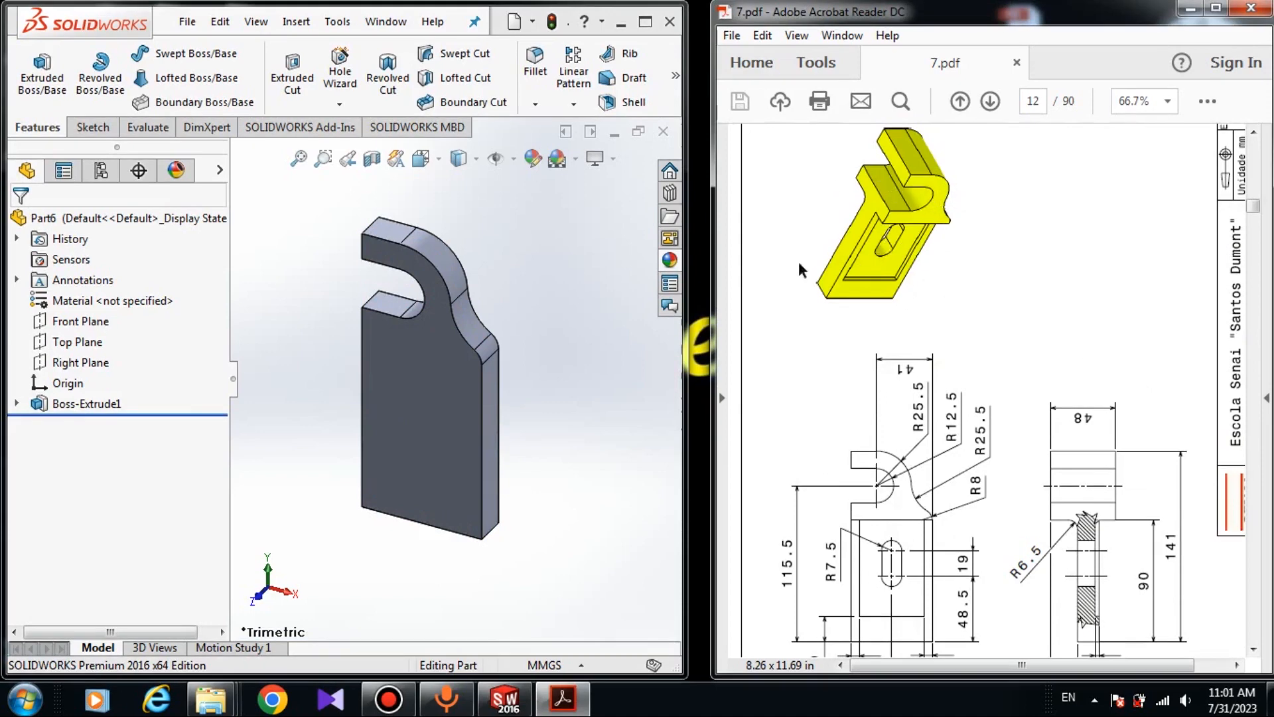
left_click(17, 404)
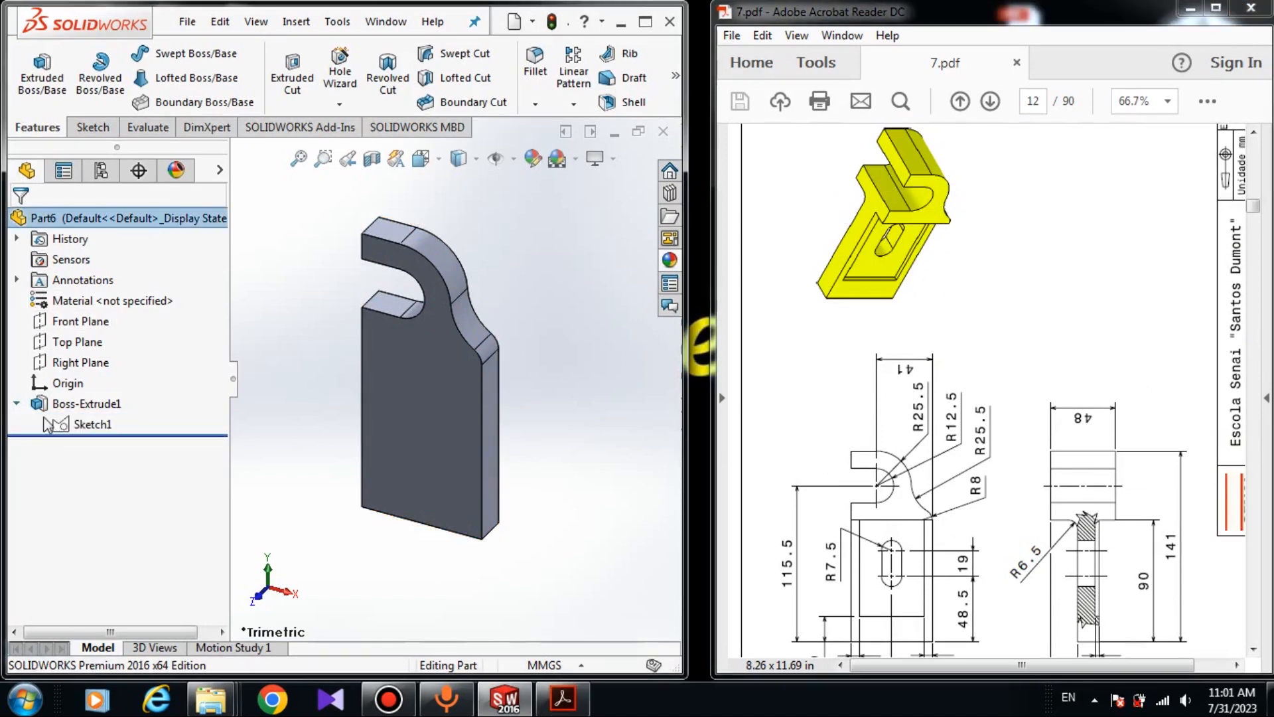
left_click(17, 403)
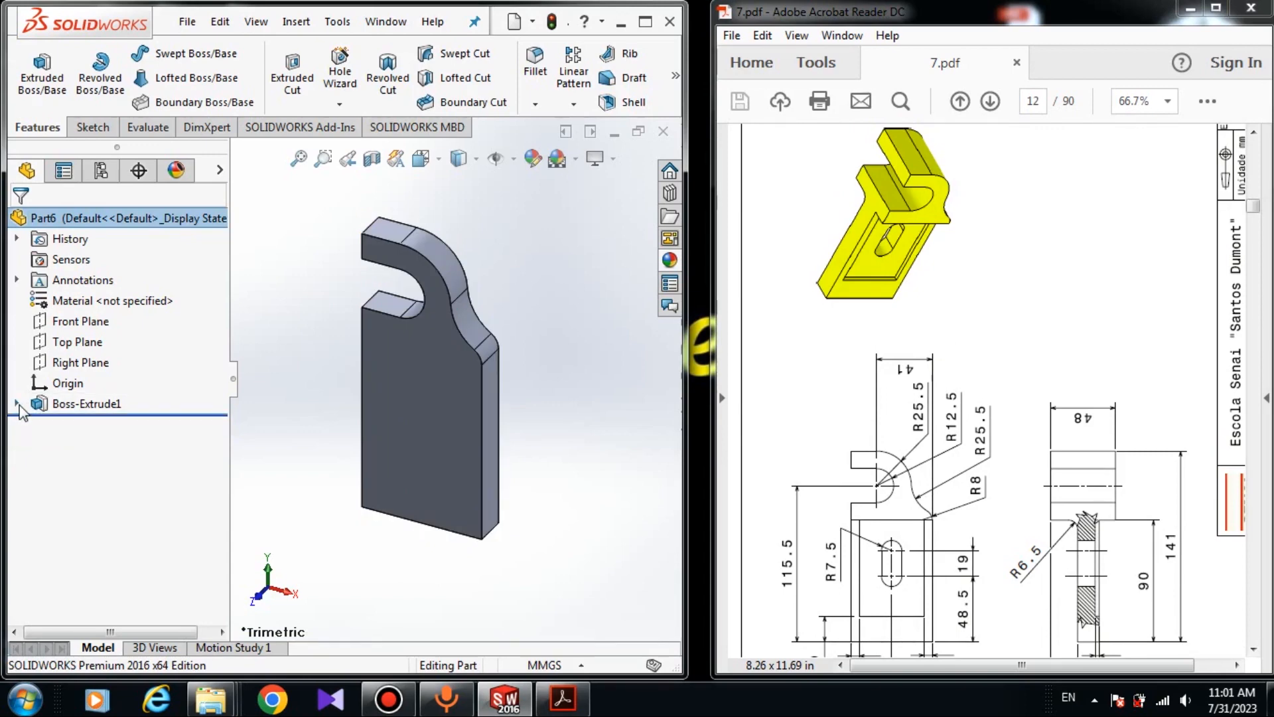
left_click(16, 403)
left_click(63, 429)
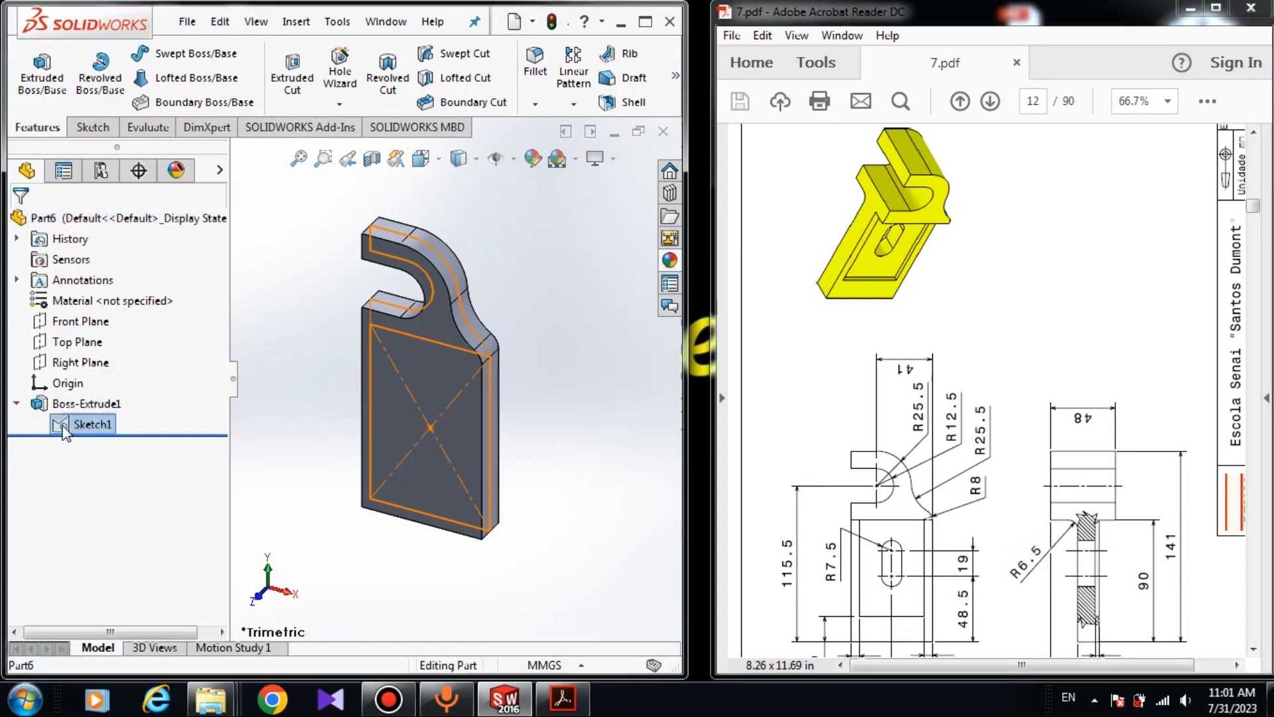
left_click(55, 63)
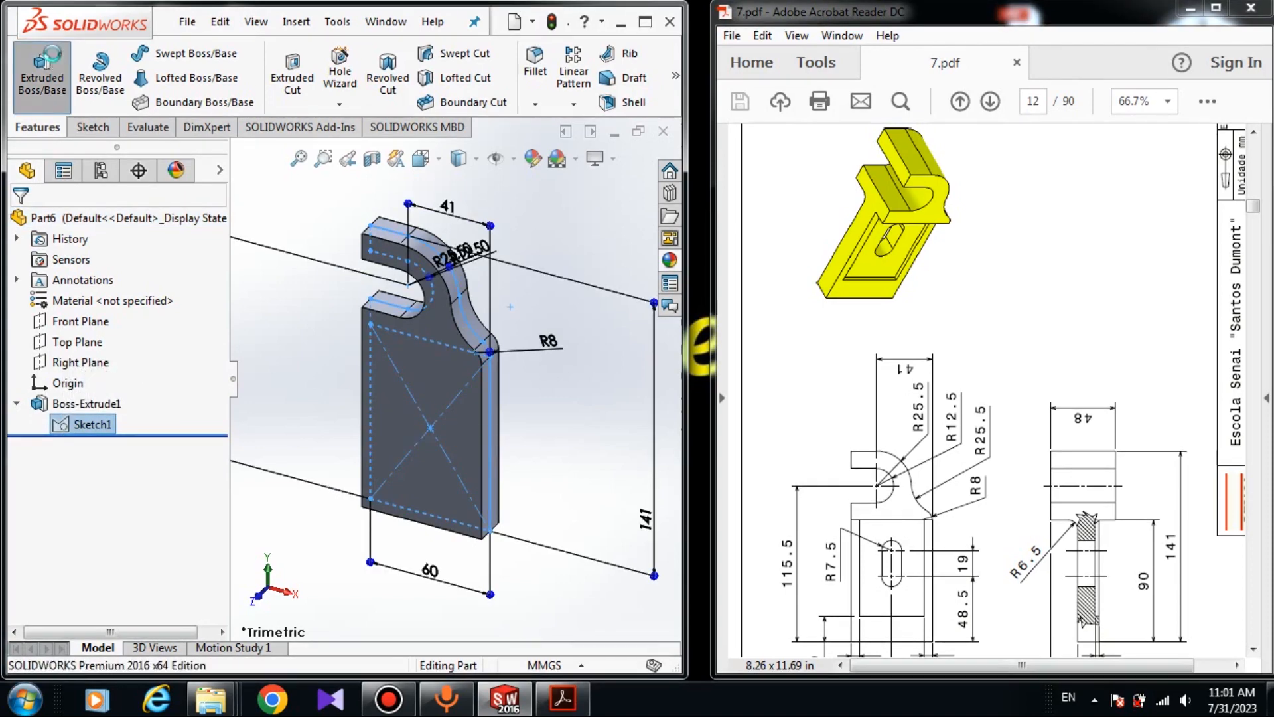
left_click(452, 328)
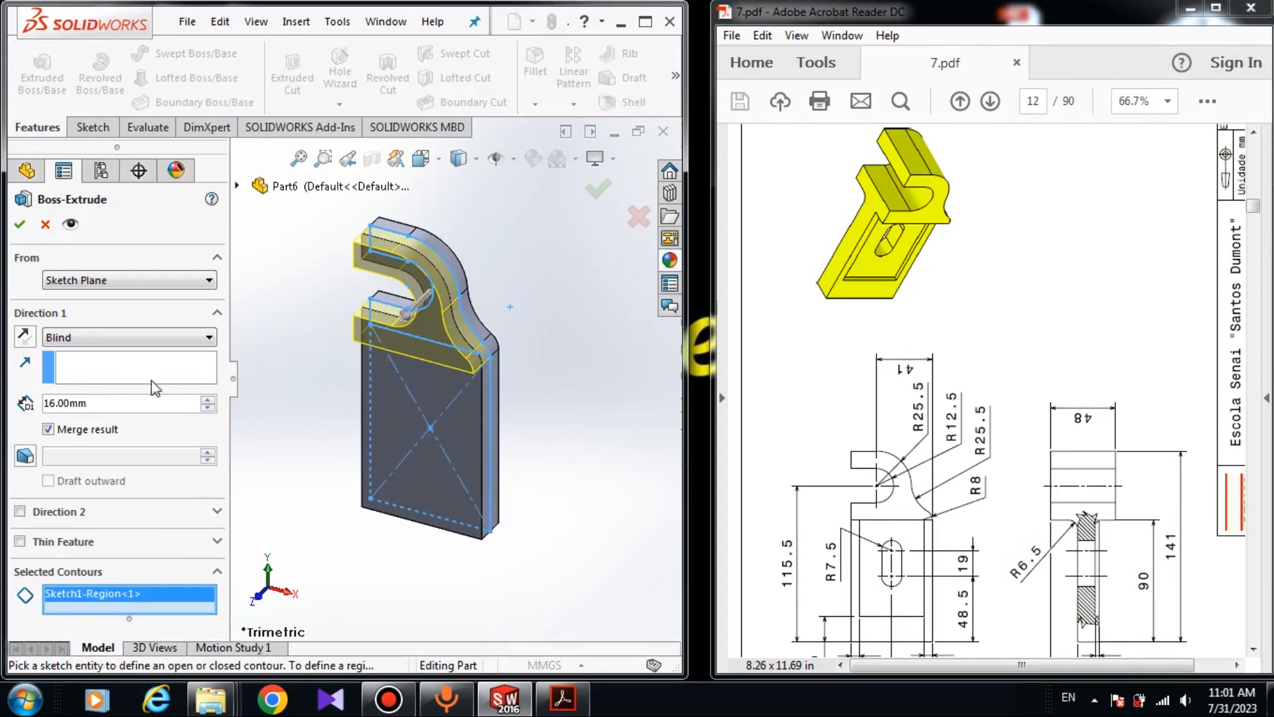
Extrude the hook region with the Mid Plane end condition to a total depth of 48 mm, merged with the plate.
left_click(109, 339)
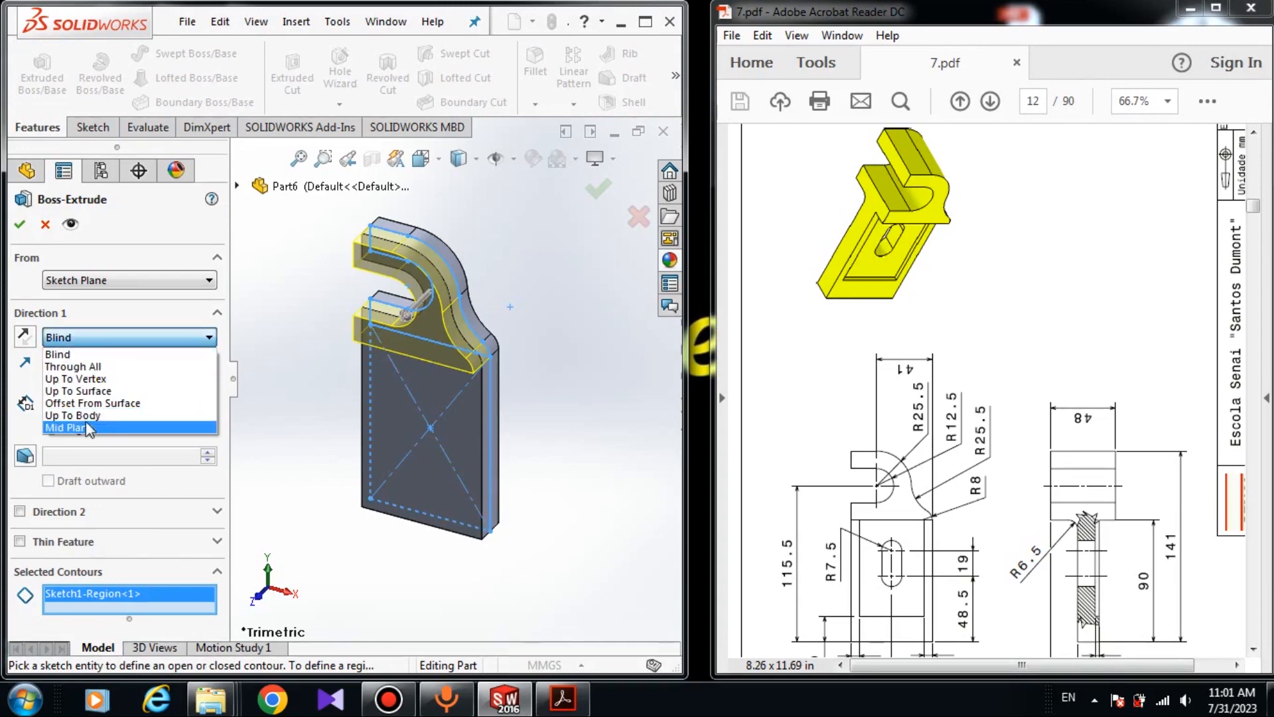
left_click(89, 429)
scroll(896, 479, "down", 3)
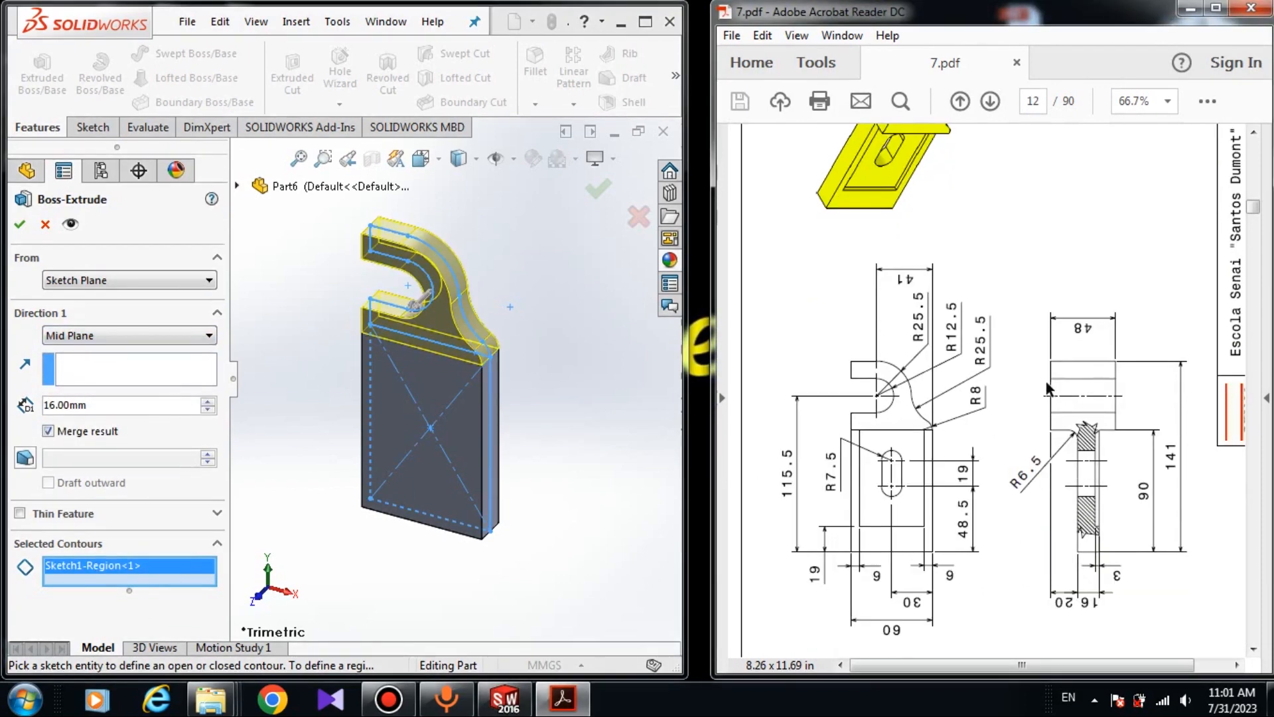
double_click(90, 406)
type("48")
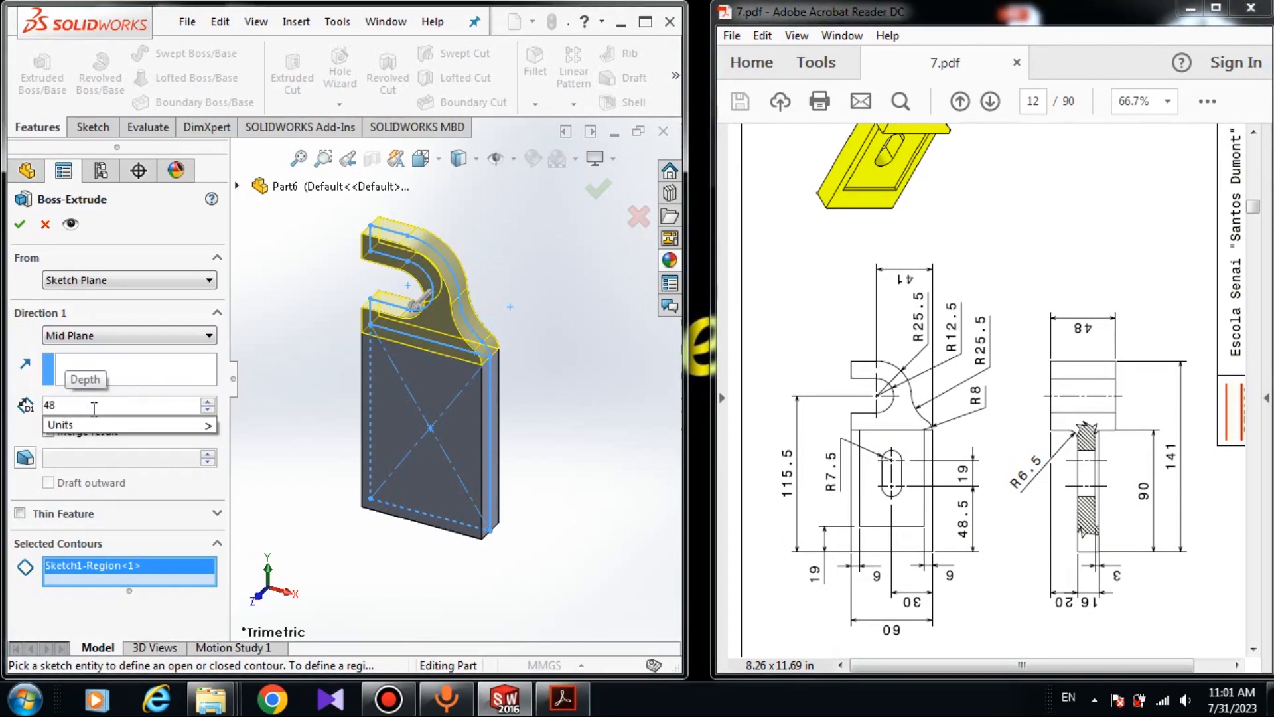
key("Return")
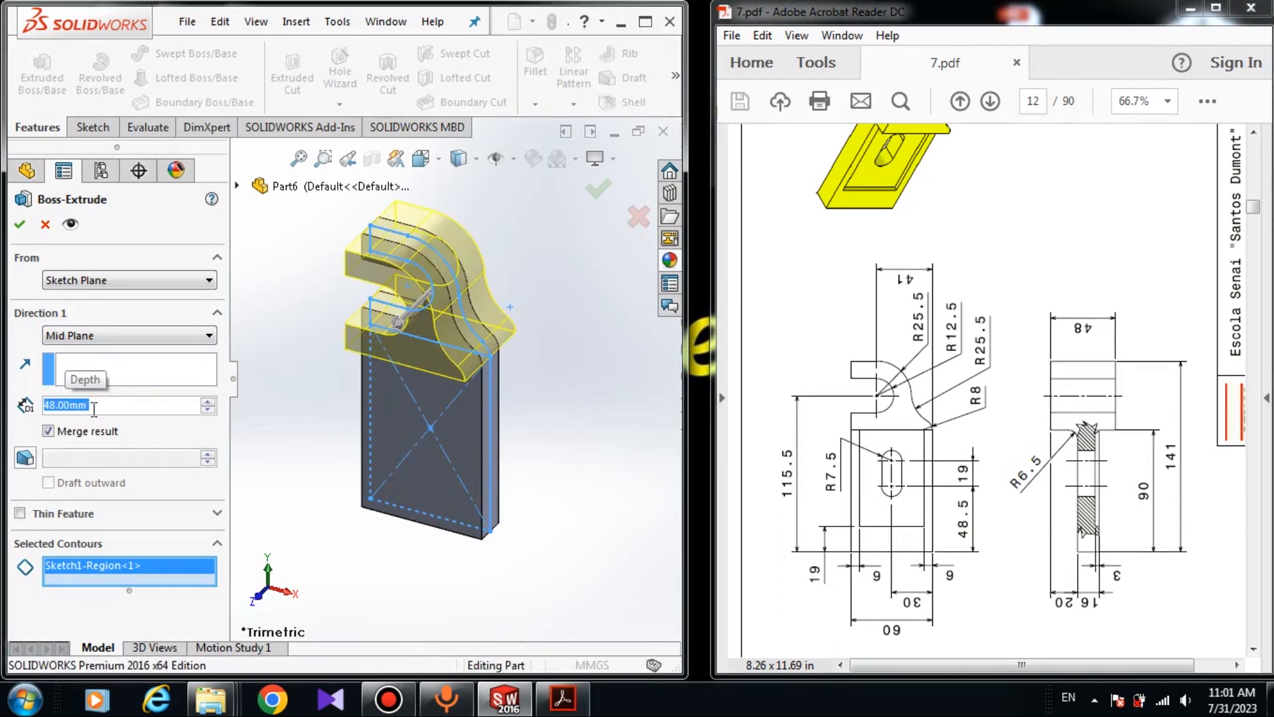
key("Return")
Open a new sketch on the large front face of the rectangular plate below the hook.
left_click(265, 313)
middle_click_drag(266, 314, 440, 370)
middle_click_drag(549, 401, 415, 377)
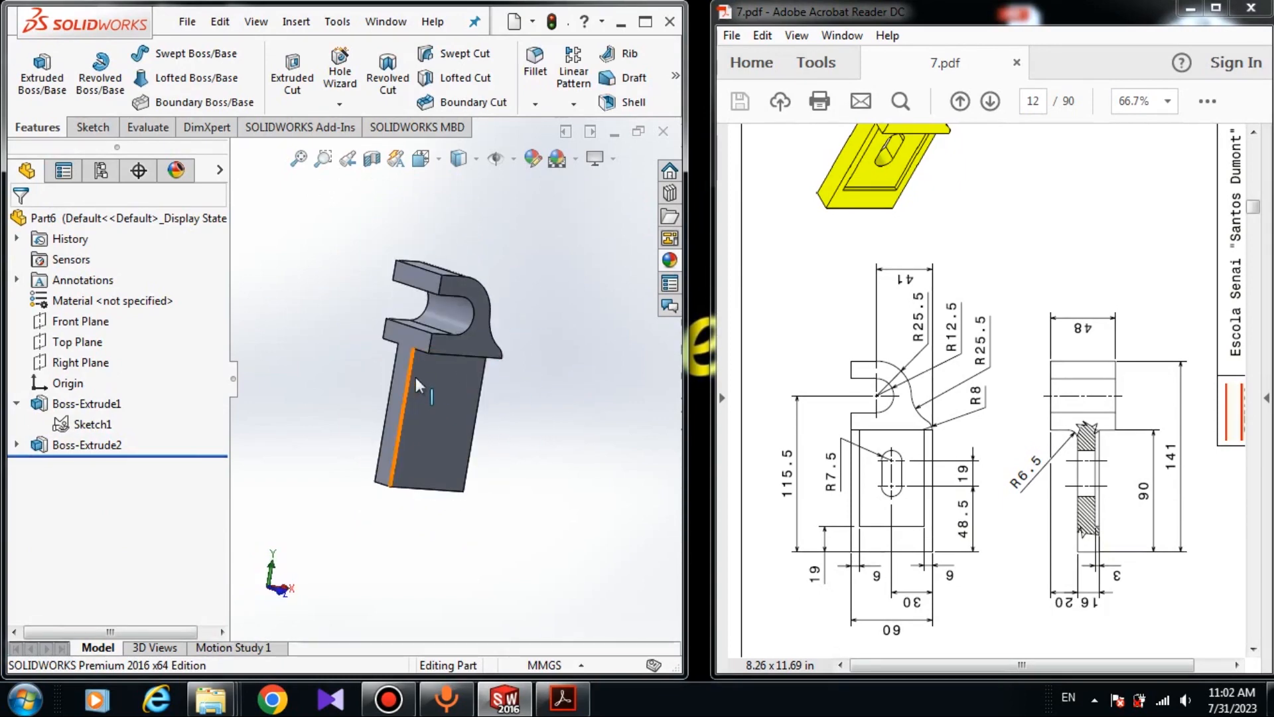
left_click(444, 421)
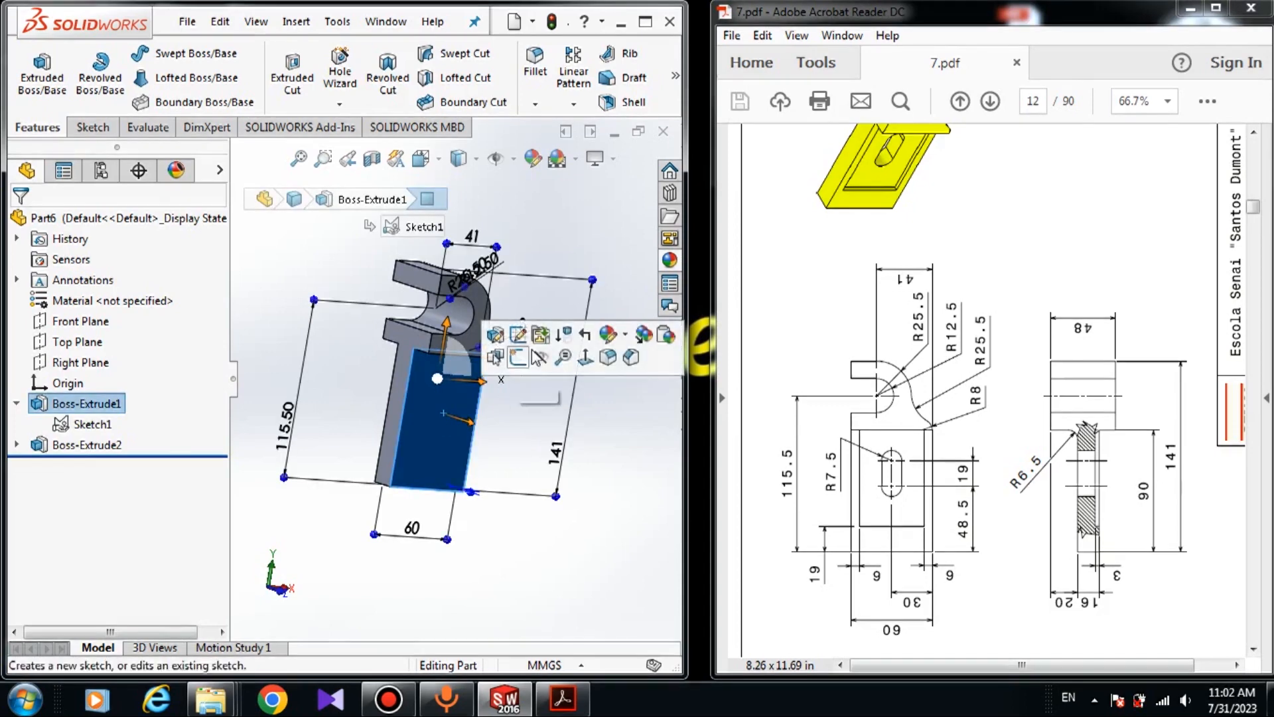
left_click(520, 358)
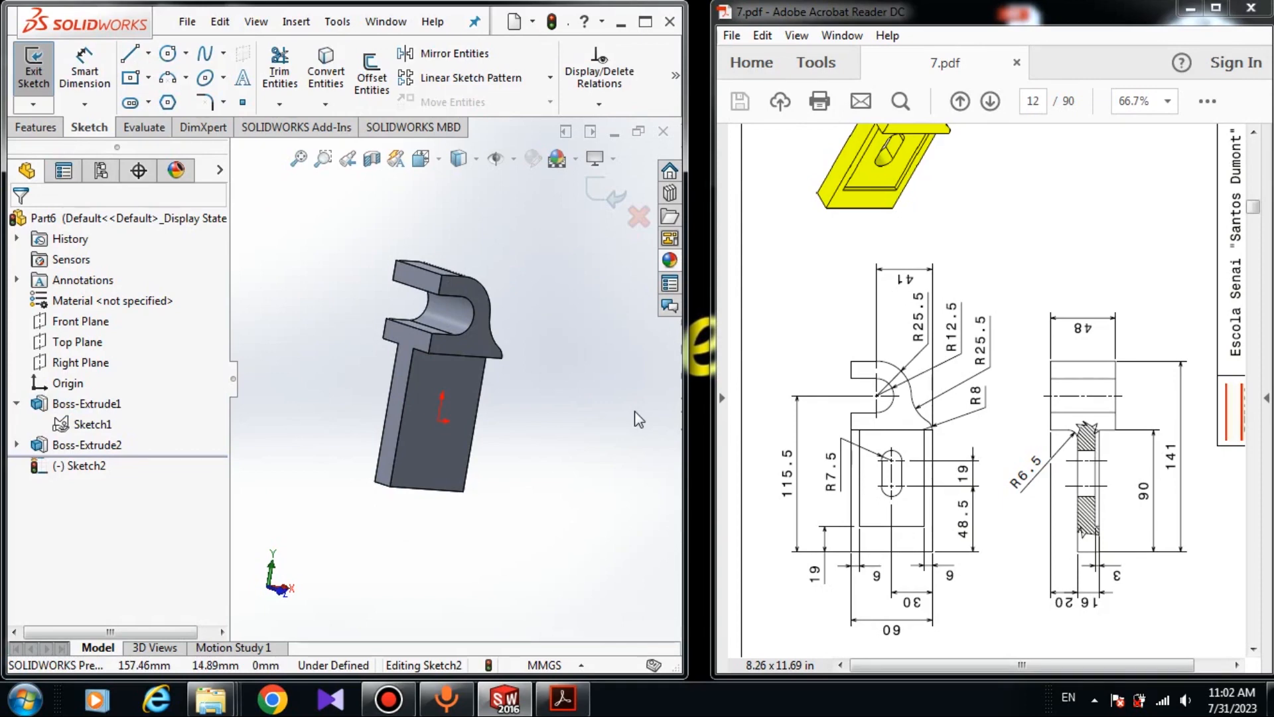
key("ctrl+8")
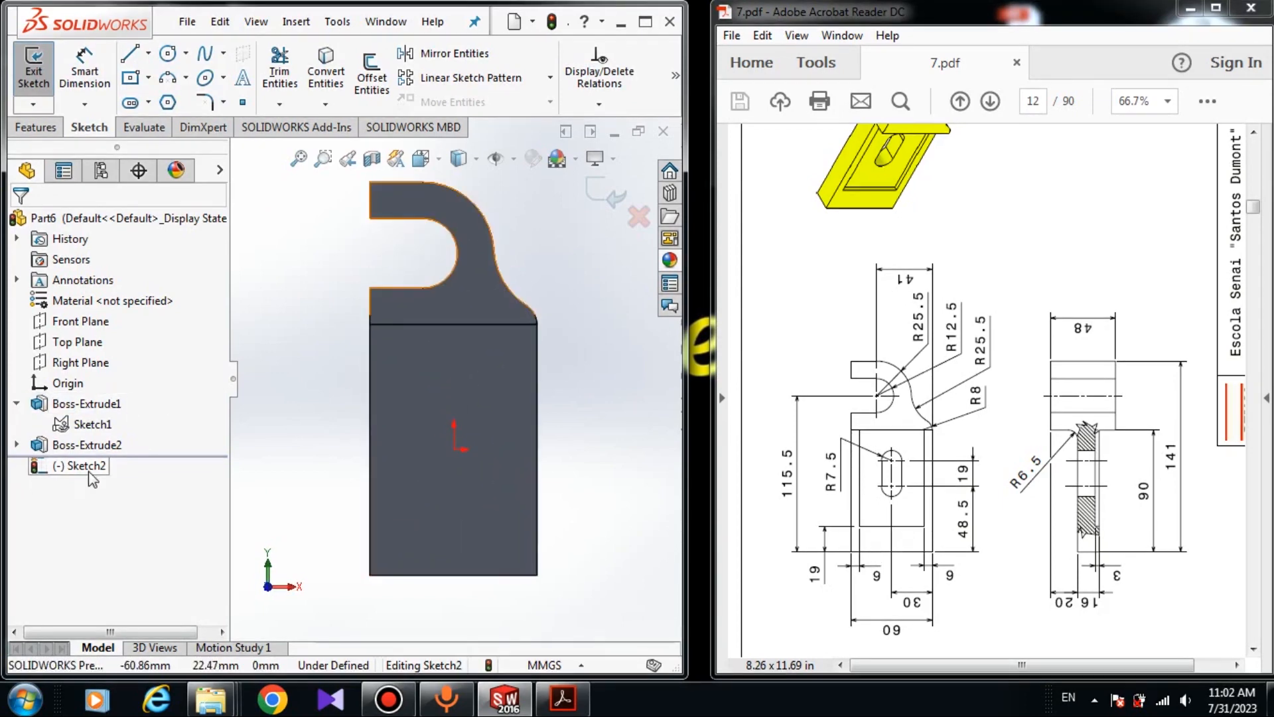
left_click(89, 472)
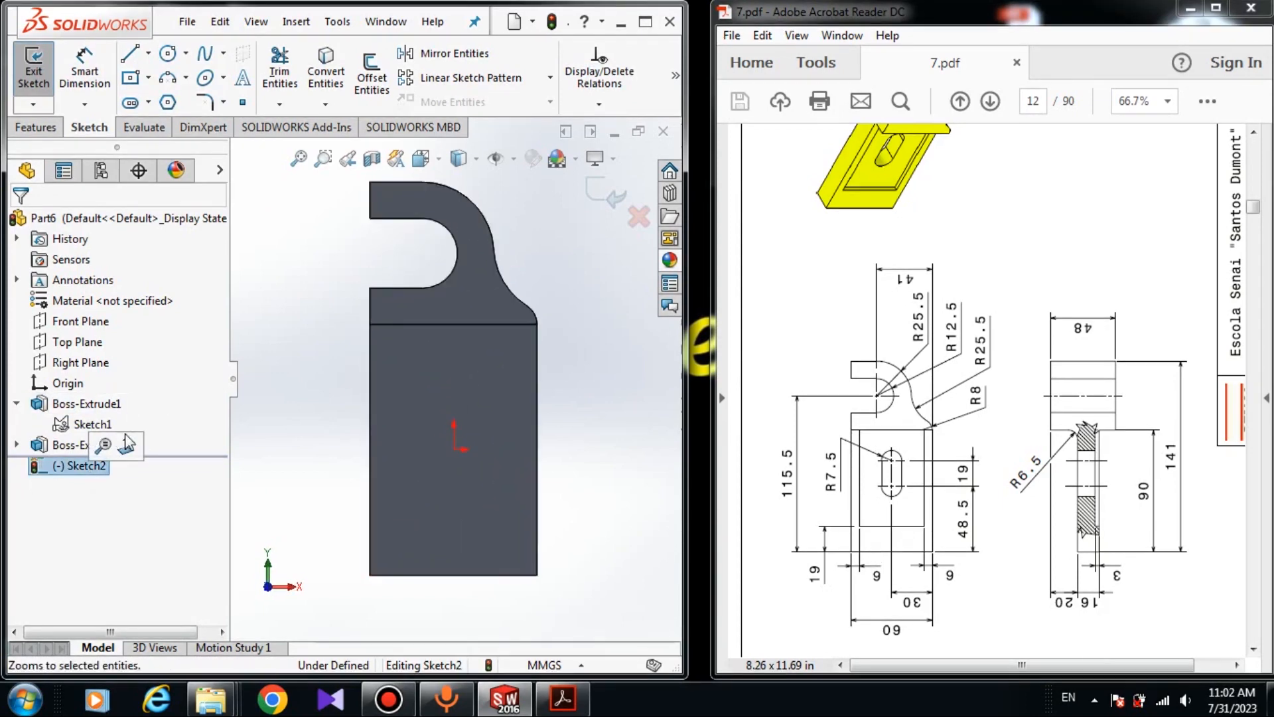
left_click(320, 379)
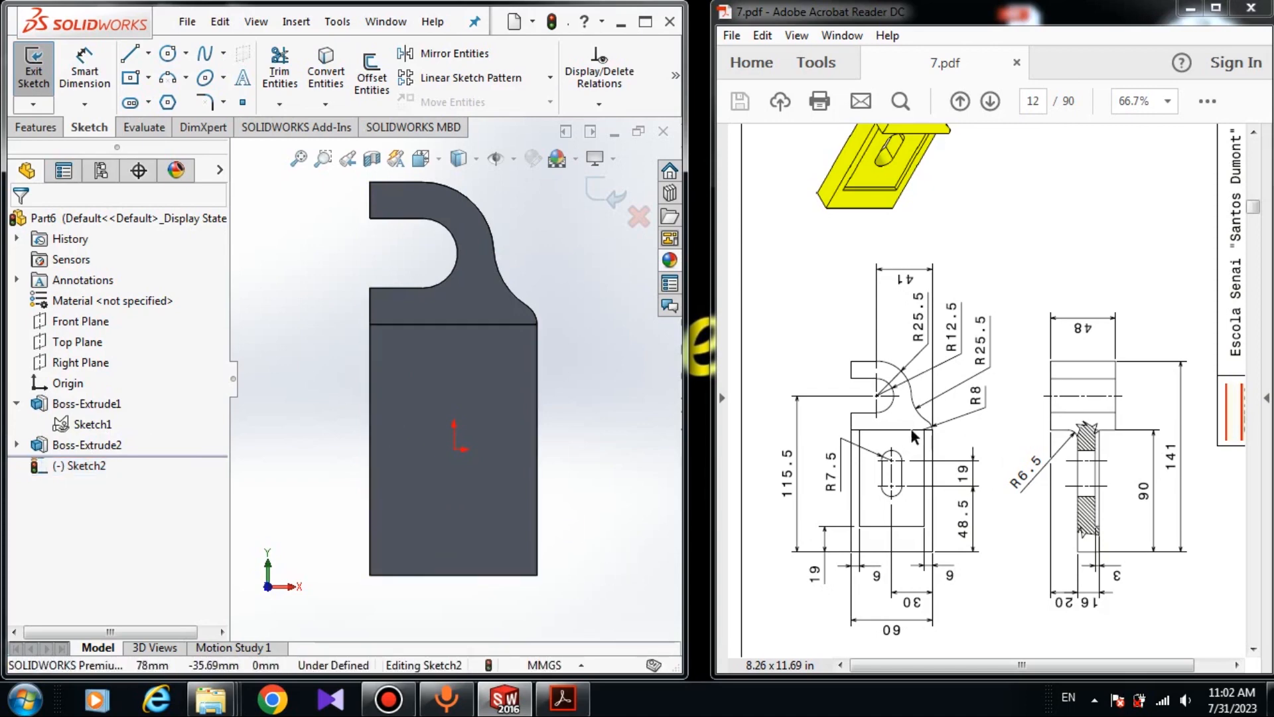
Sketch a corner rectangle about 72 mm tall on the plate face, with its upper edge on the boundary below the hook.
scroll(906, 293, "up", 3)
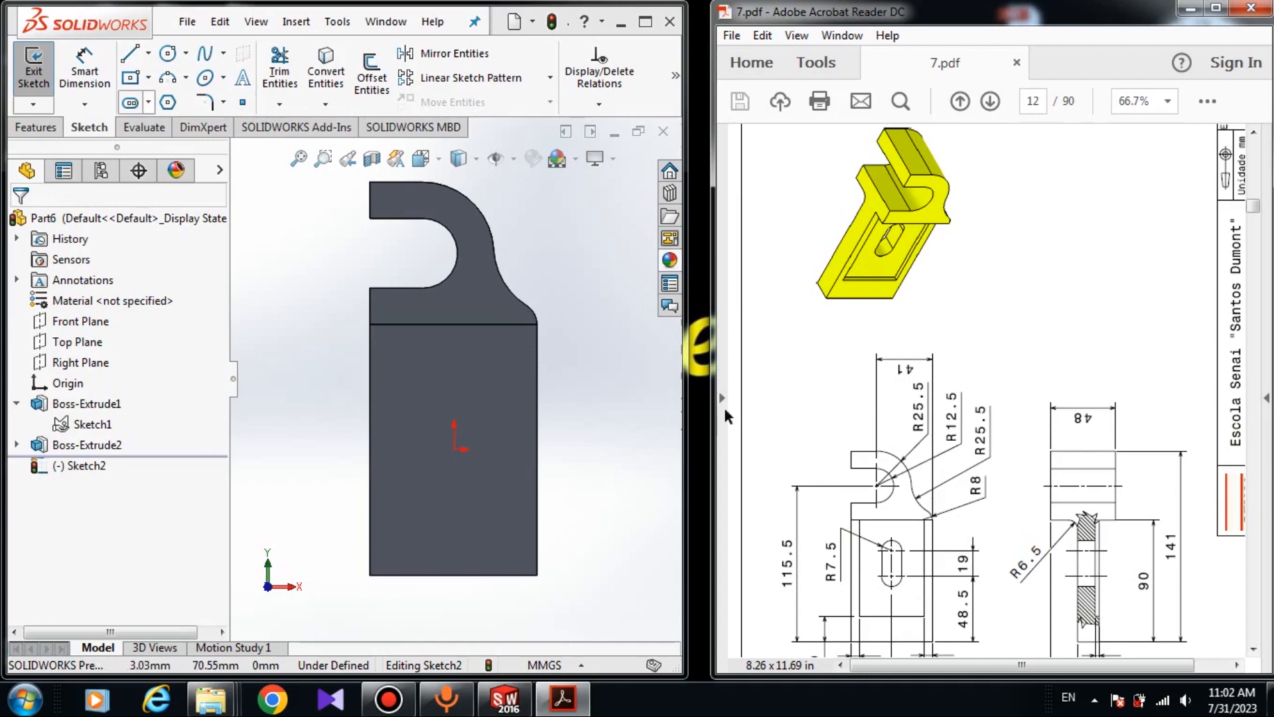
scroll(919, 440, "down", 3)
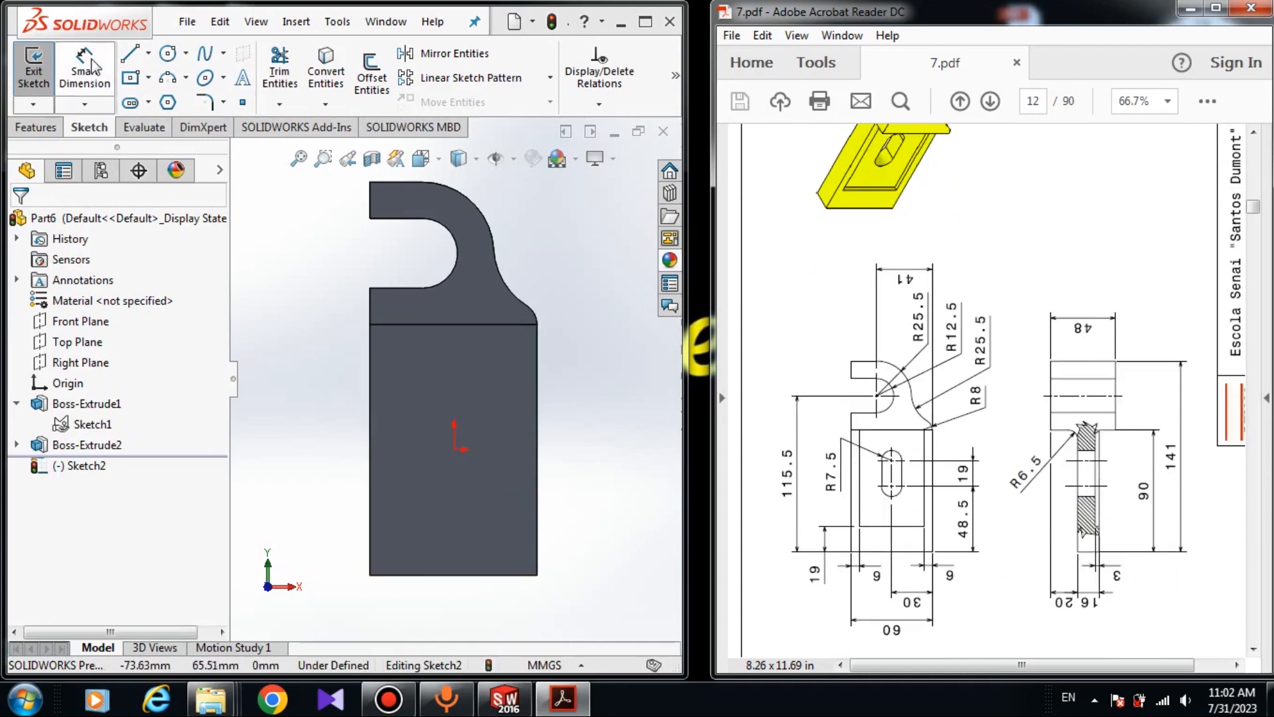
left_click(150, 77)
left_click(162, 97)
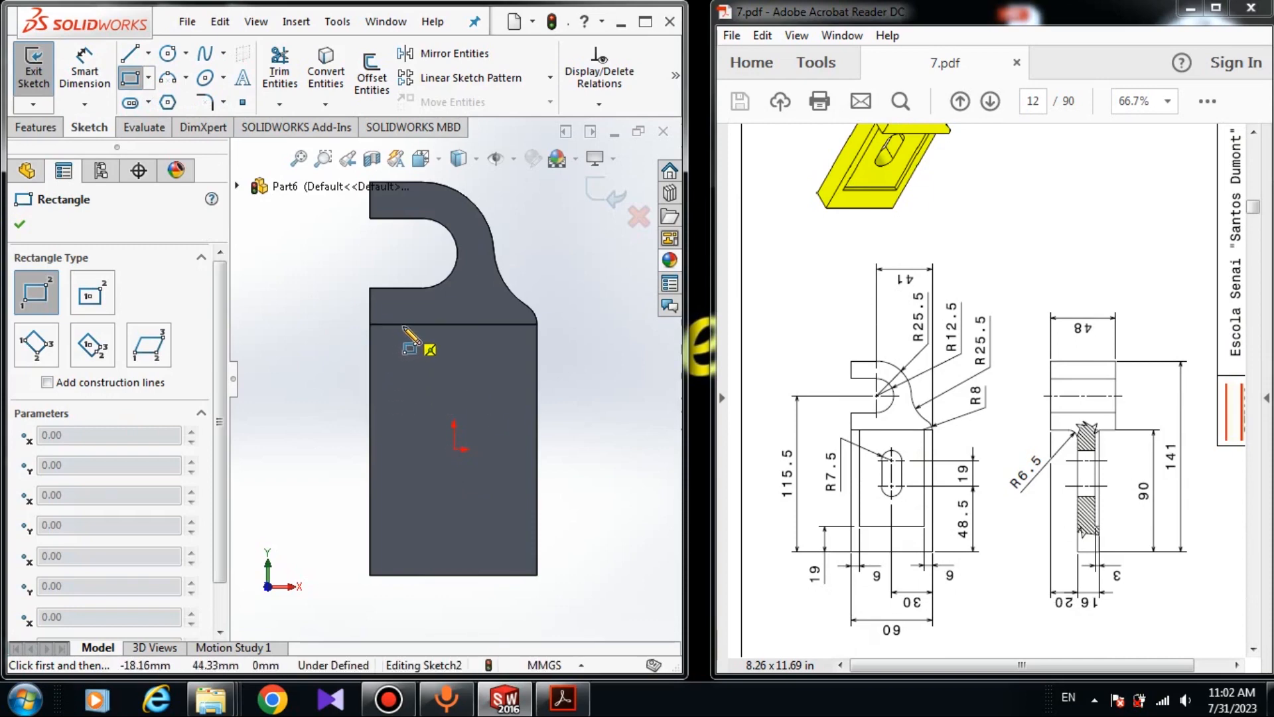
left_click(403, 325)
left_click(496, 525)
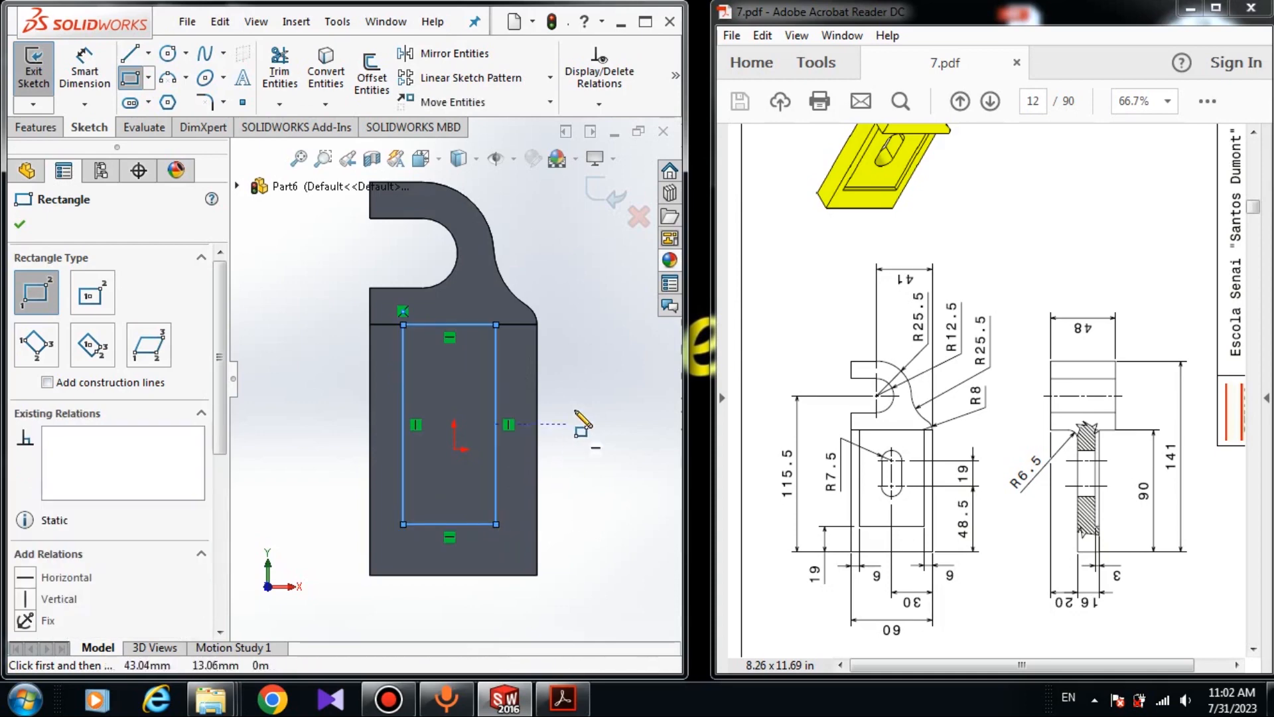
right_click(581, 419)
left_click(593, 425)
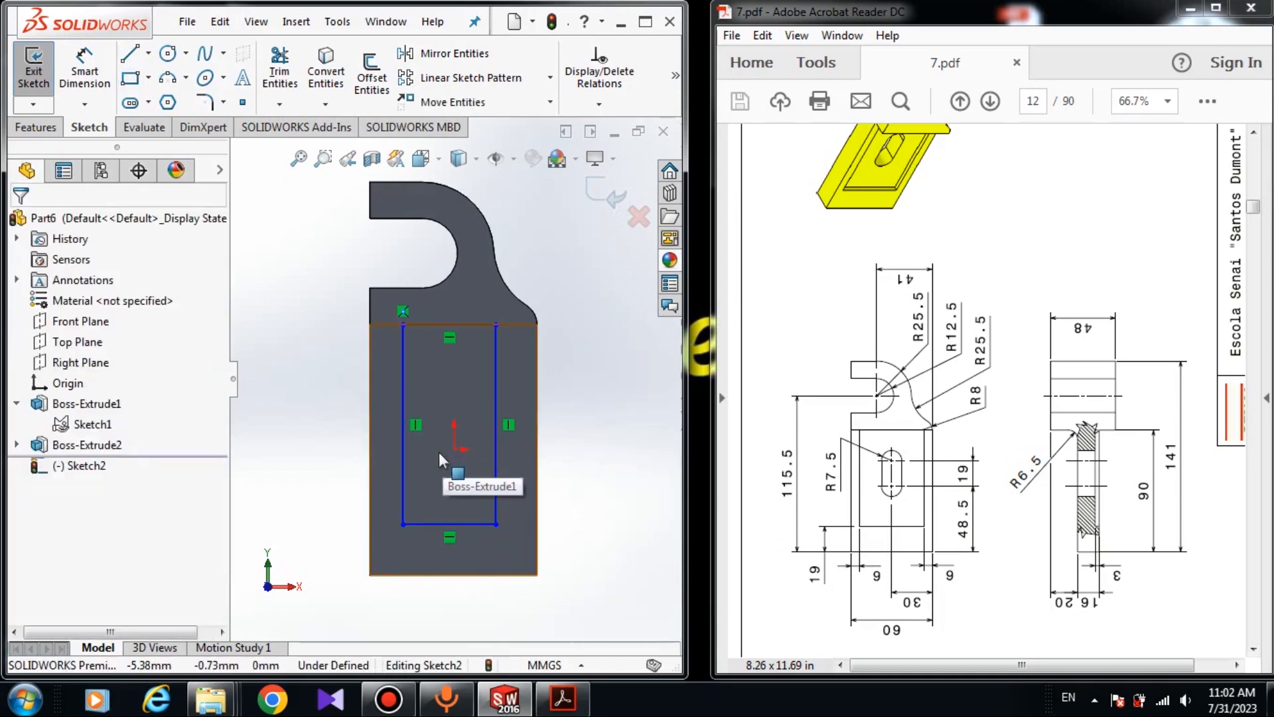
Try to dimension the distance between the rectangle's right side and the plate's right edge as 6 mm.
left_click(85, 66)
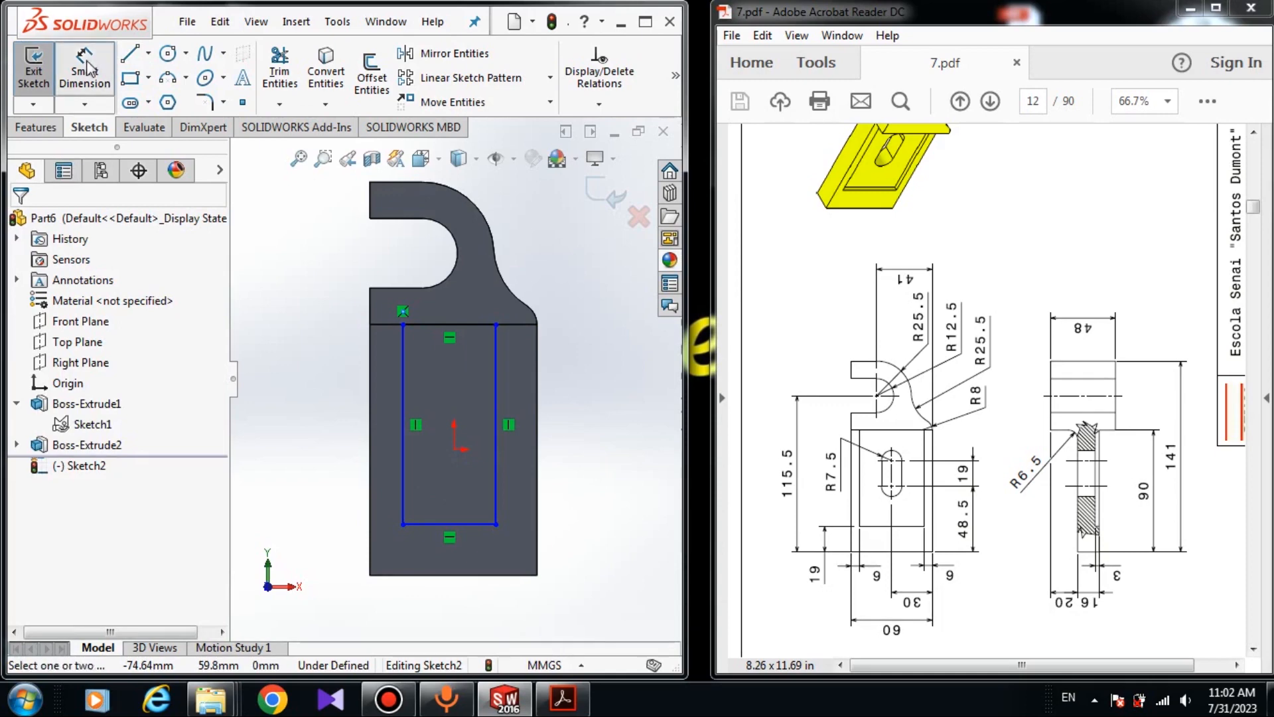
left_click(495, 475)
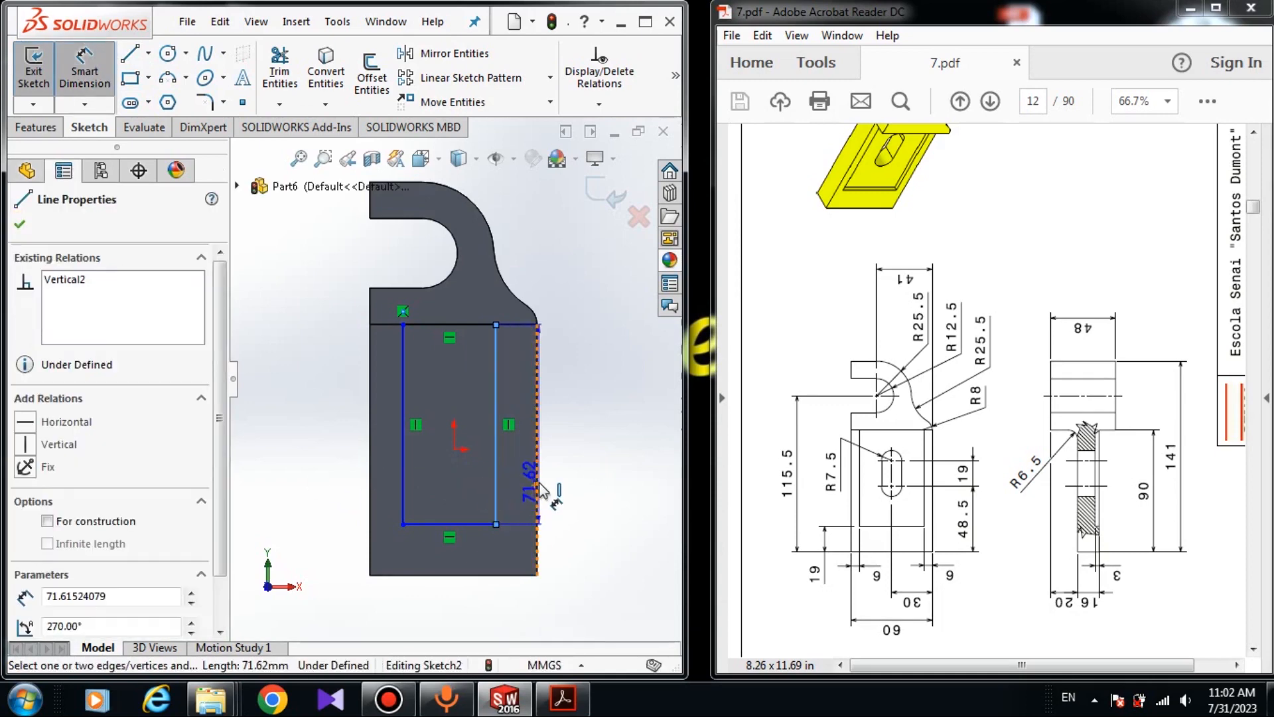
left_click(538, 483)
left_click(500, 612)
left_click(499, 610)
type("614.8697688mm")
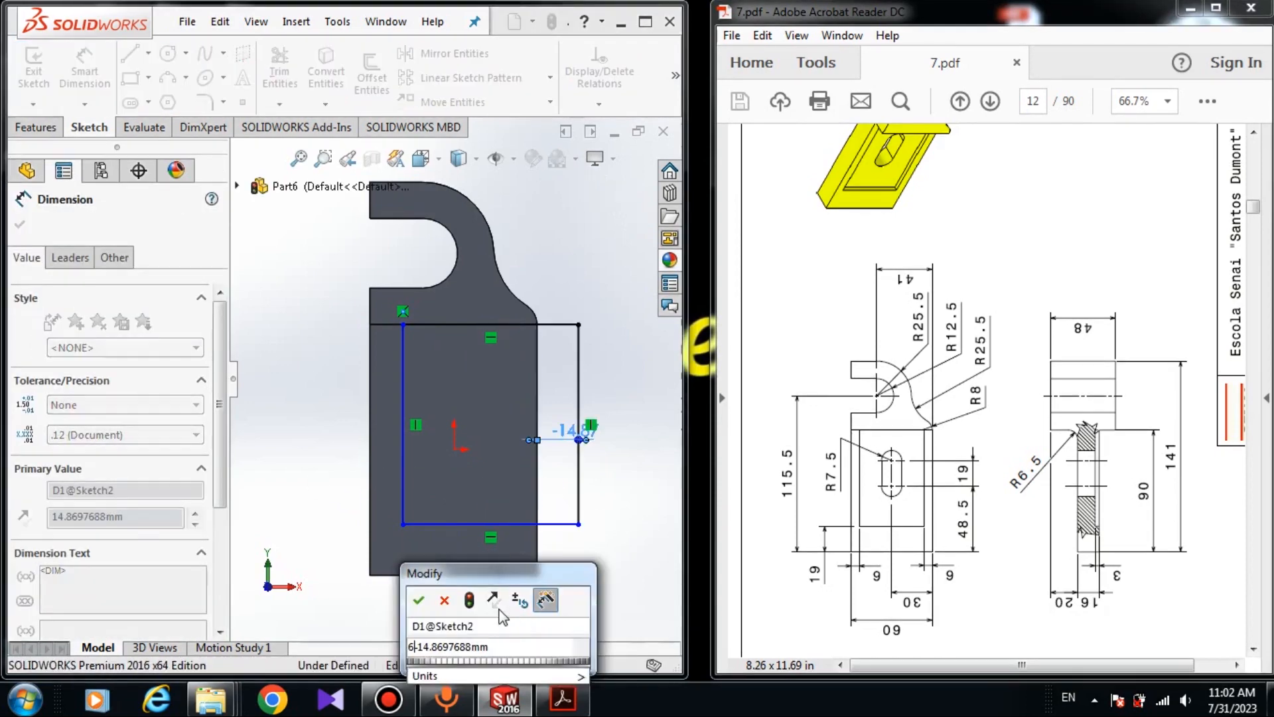
key("Return")
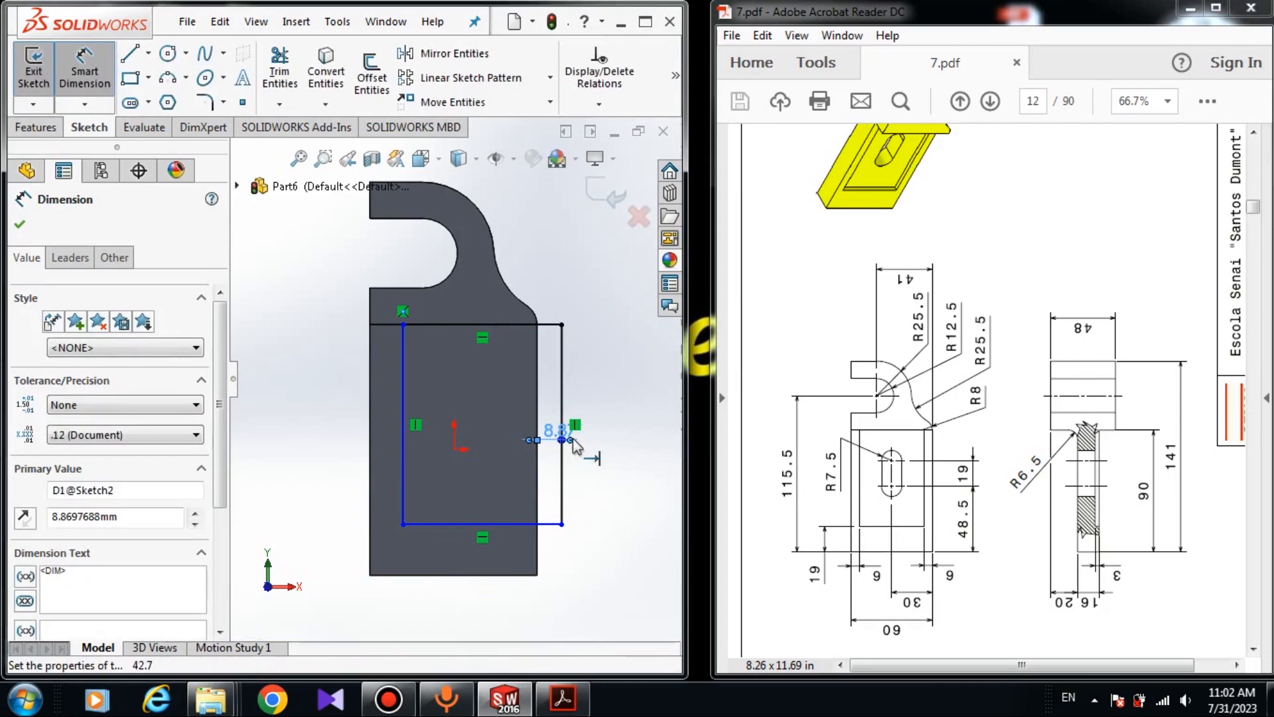
Move the right-side gap dimension below the plate and set it to 6 mm.
key("Escape")
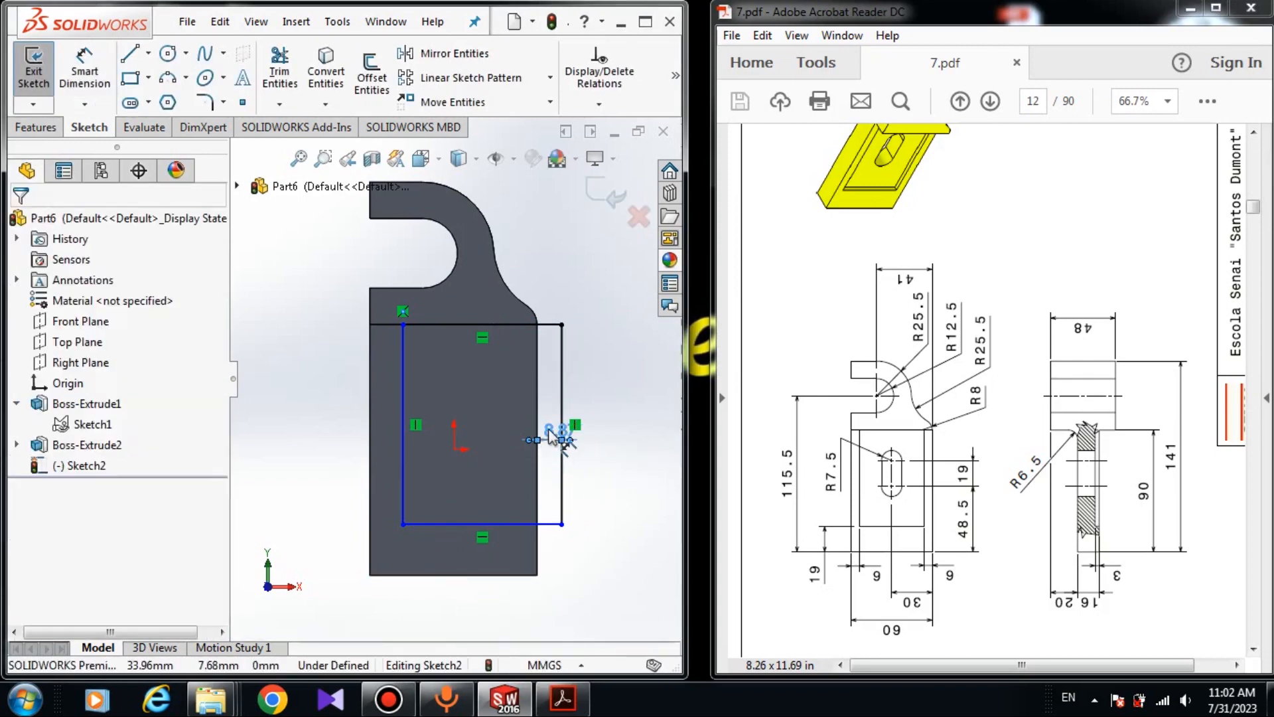
left_click(554, 433)
key("Escape")
left_click_drag(554, 435, 581, 593)
key("Escape")
double_click(587, 592)
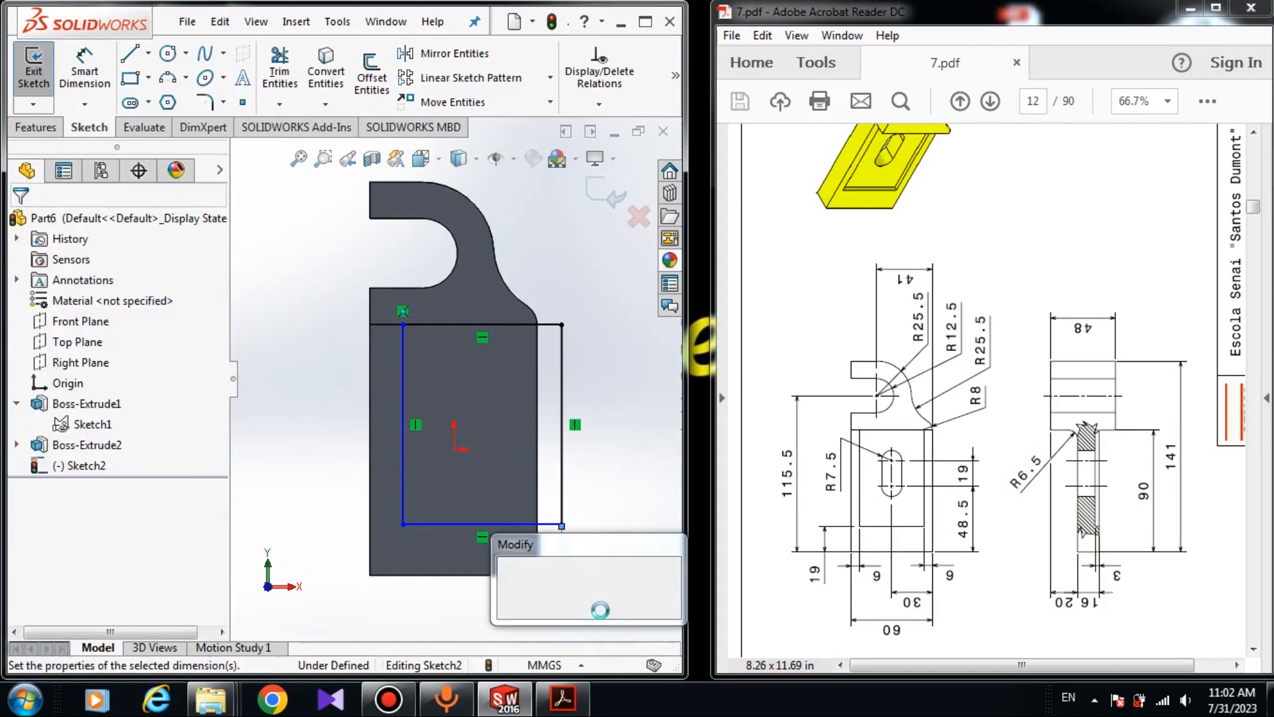
type("6")
key("Return")
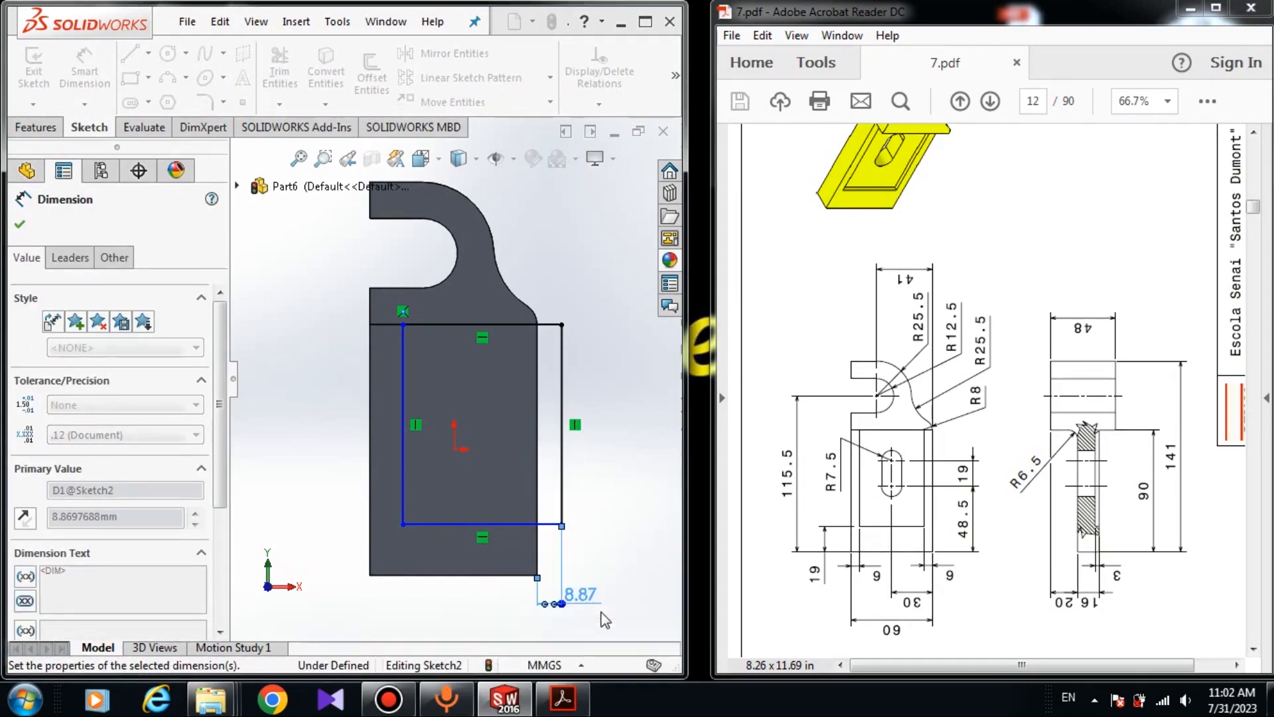
key("Escape")
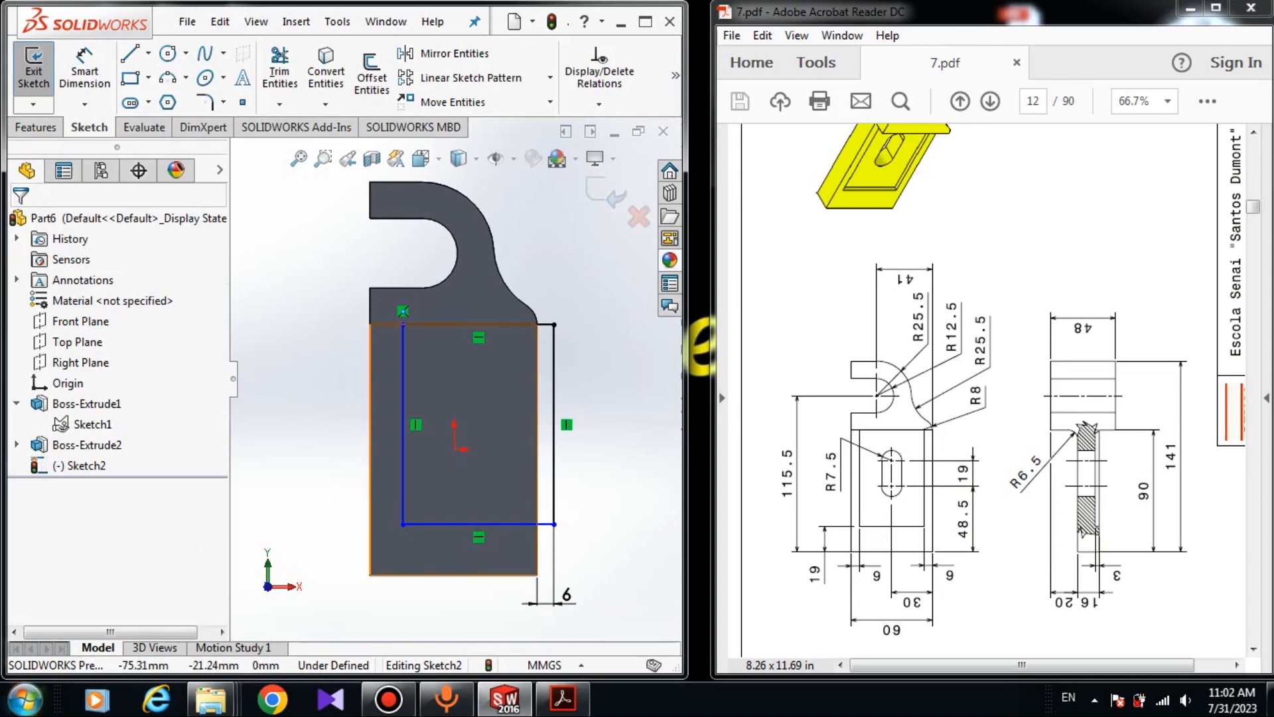
Dimension the distance between the rectangle's left side and the plate's left edge as 6 mm.
left_click(87, 58)
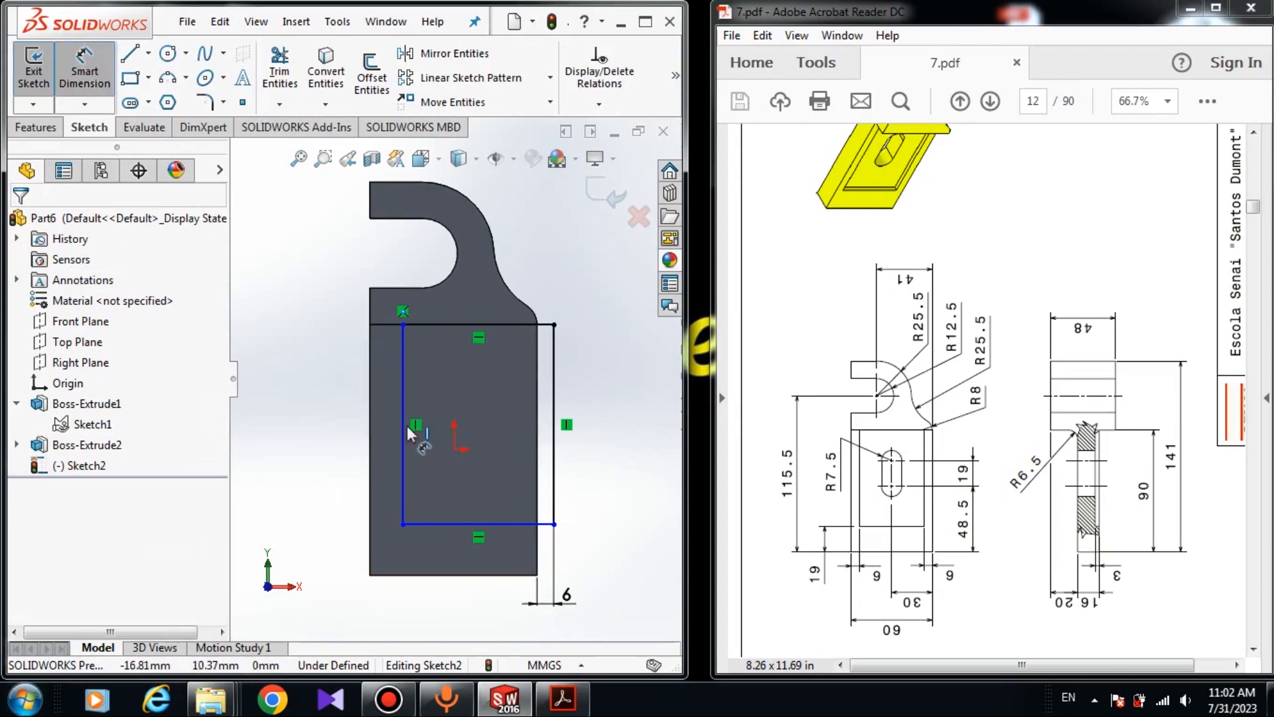
left_click(404, 437)
left_click(369, 457)
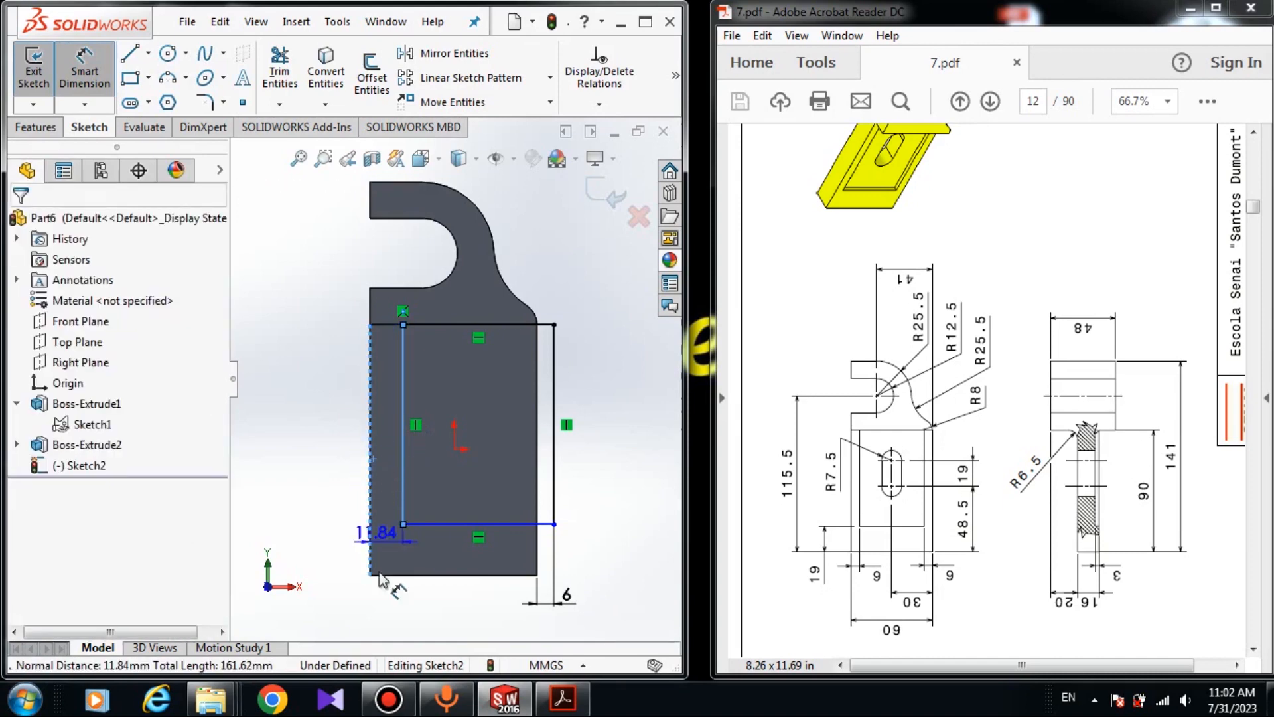
left_click(370, 618)
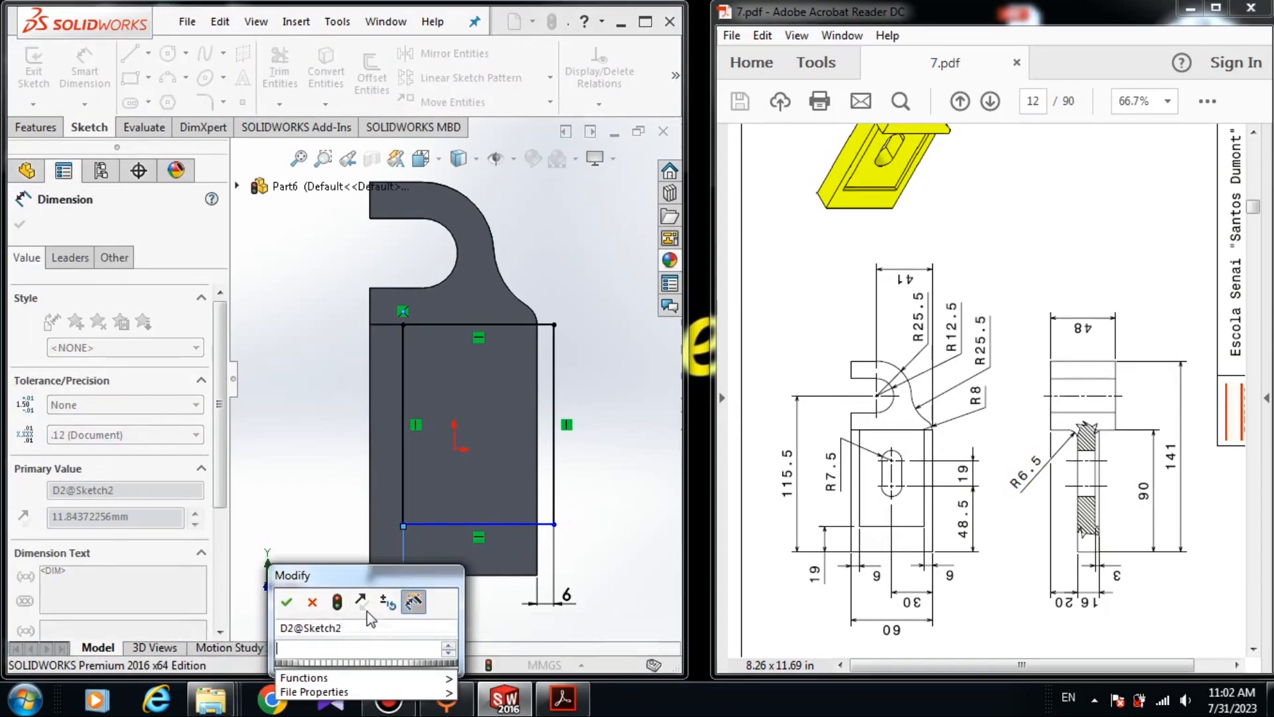
key("Return")
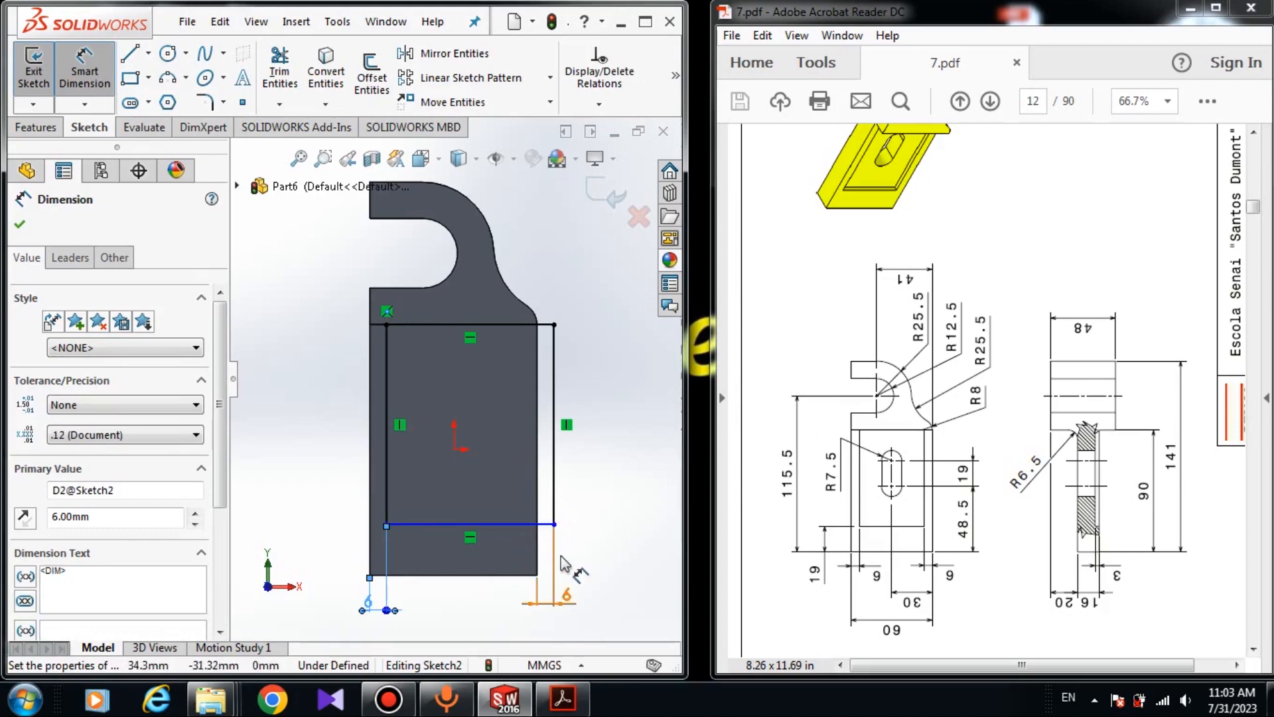
key("Escape")
Delete the dimension between the rectangle's right side and the plate's right edge.
left_click(558, 580)
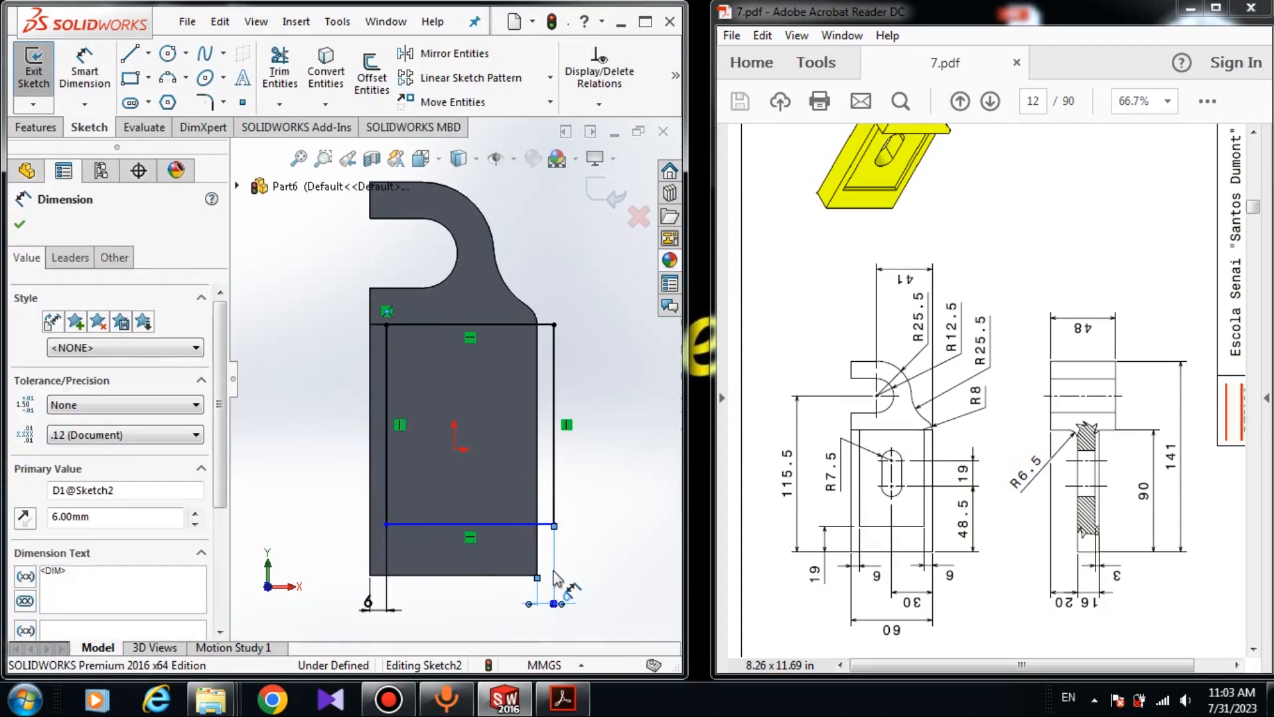
key("Delete")
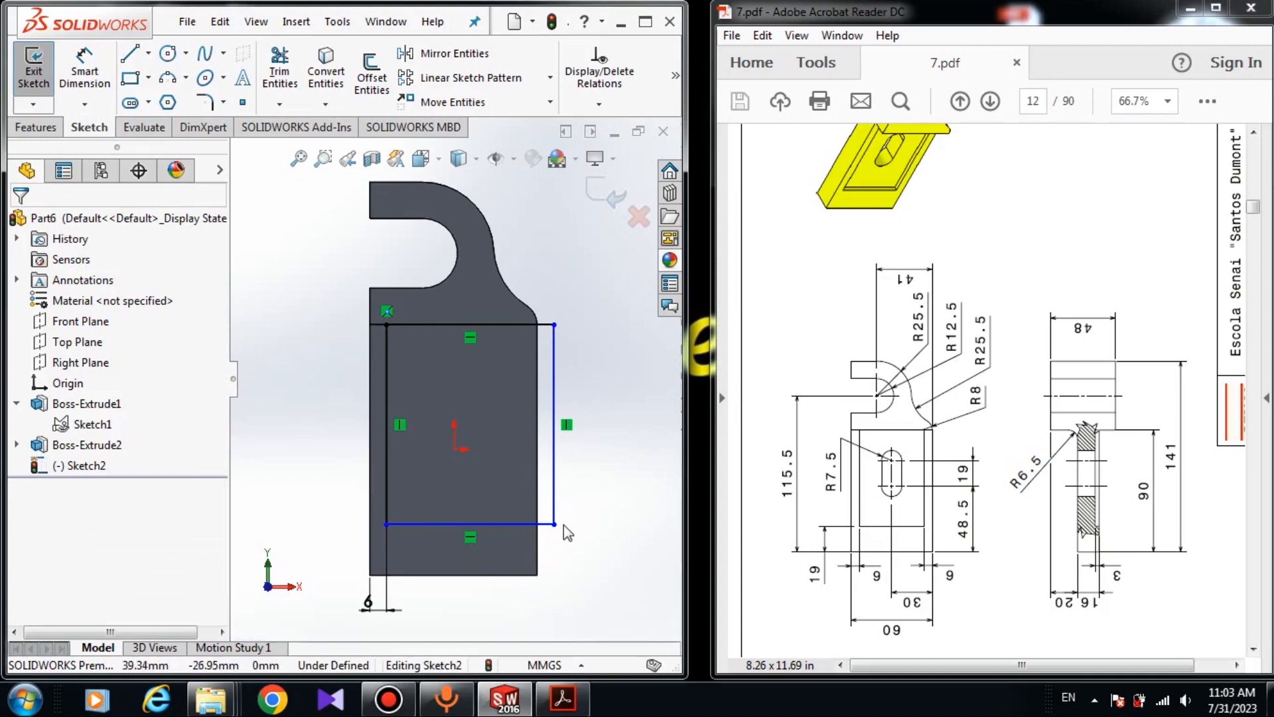
Move the rectangle's right side inside the plate and dimension its distance from the plate's right edge as 6 mm.
left_click_drag(555, 524, 521, 524)
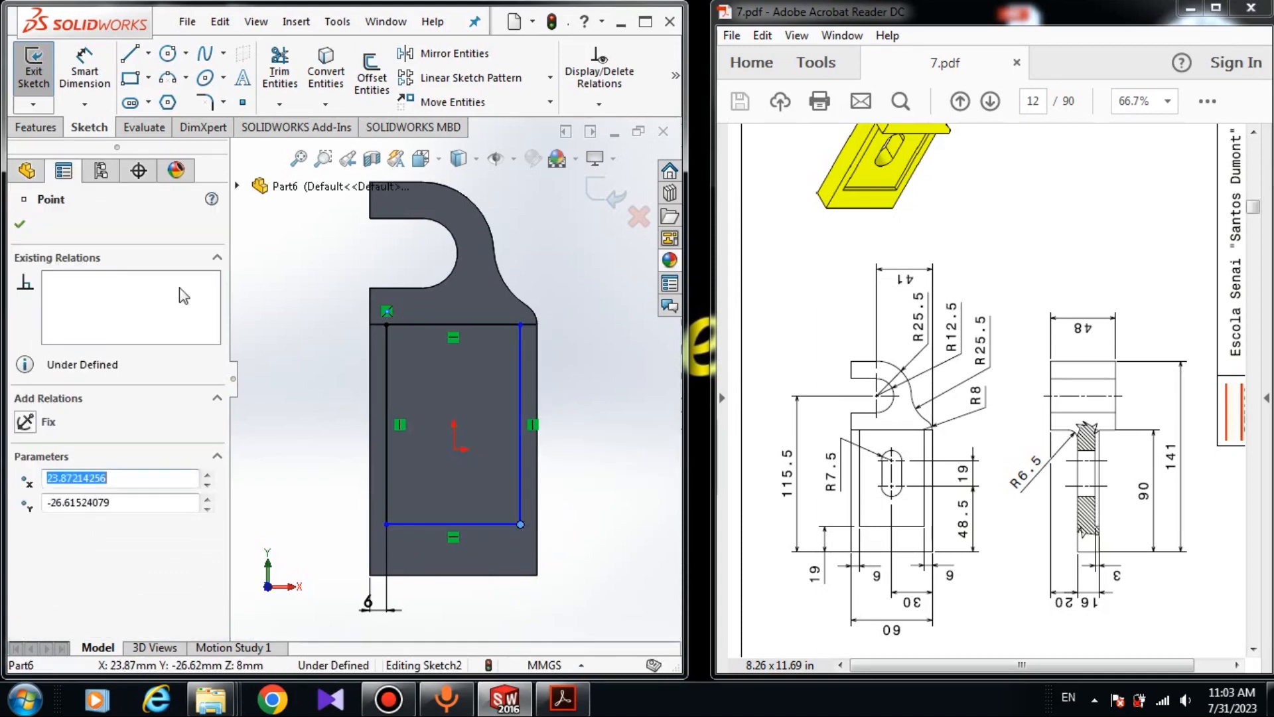
key("Escape")
left_click(78, 66)
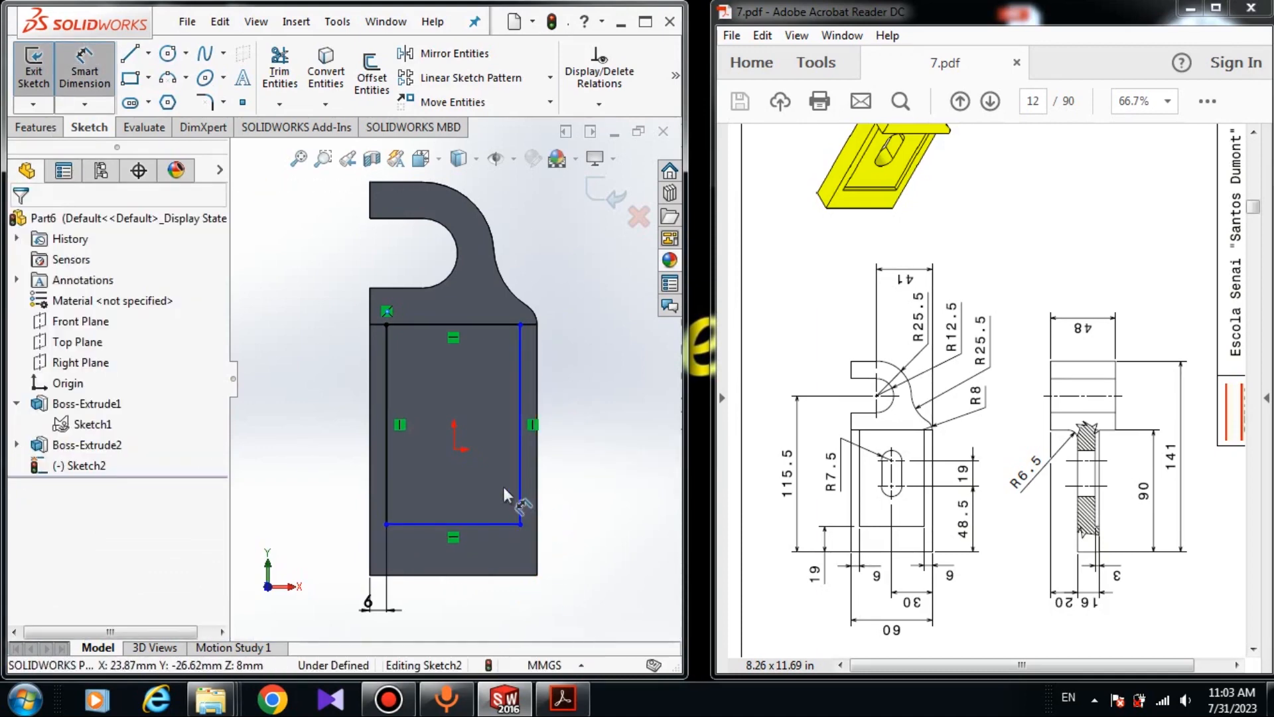
left_click(520, 480)
left_click(537, 544)
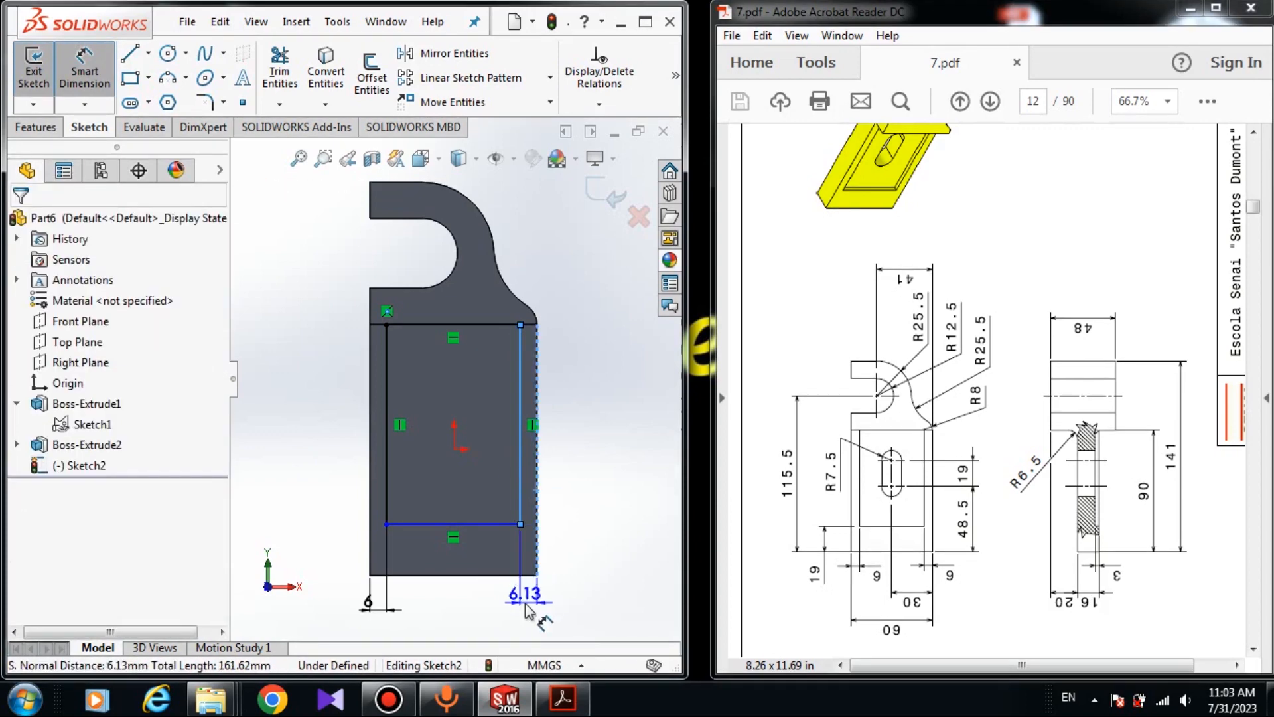
left_click(526, 606)
type("6")
key("Return")
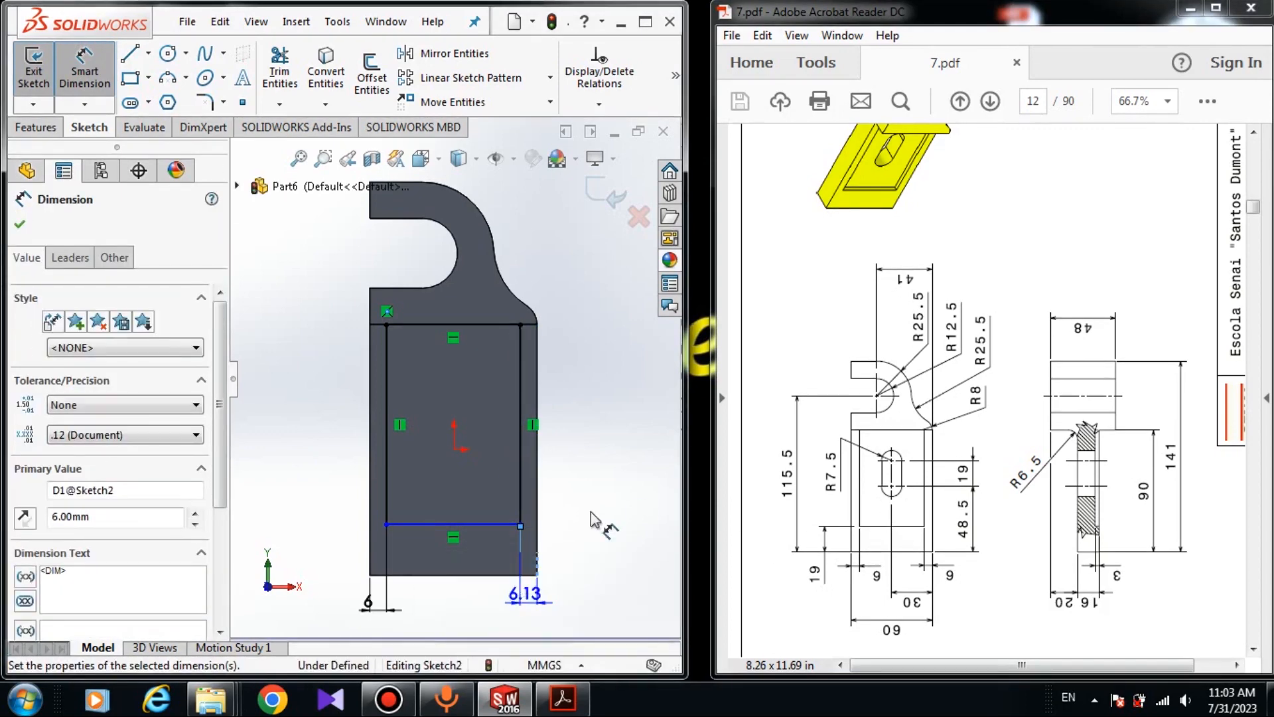
Dimension the distance between the rectangle's bottom side and the plate's bottom edge as 19 mm.
left_click(495, 525)
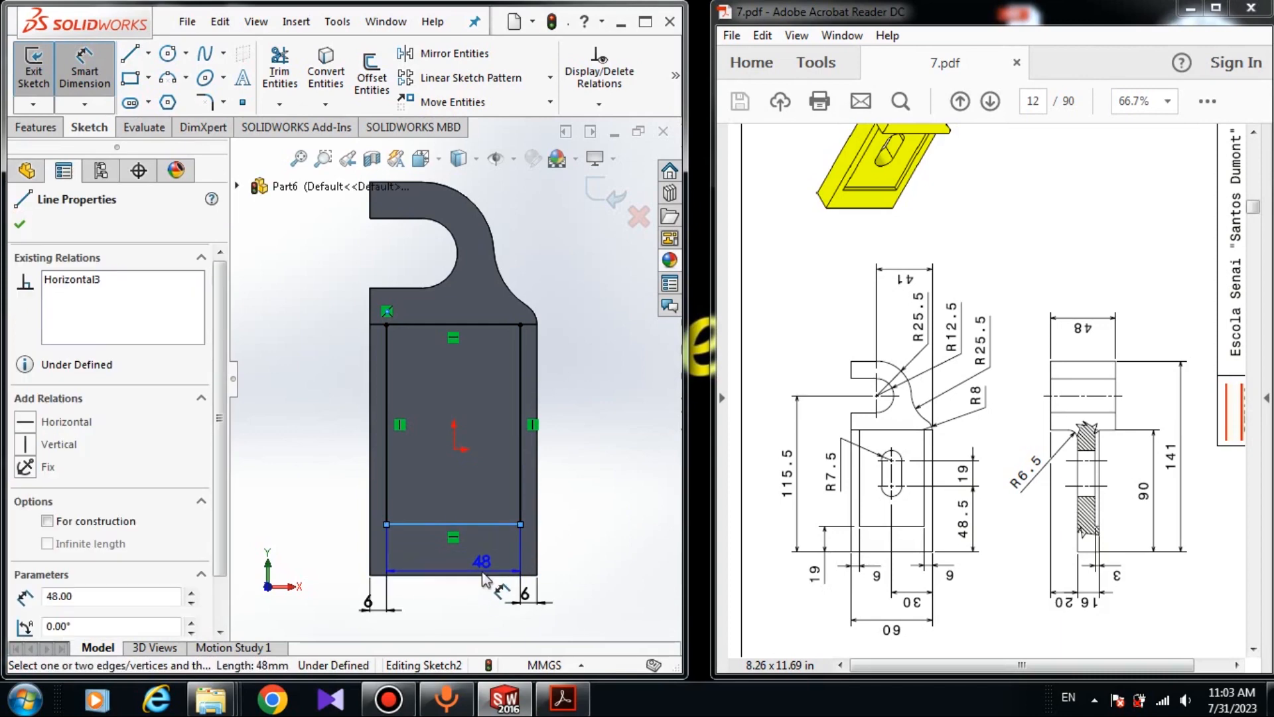
left_click(497, 574)
left_click(604, 557)
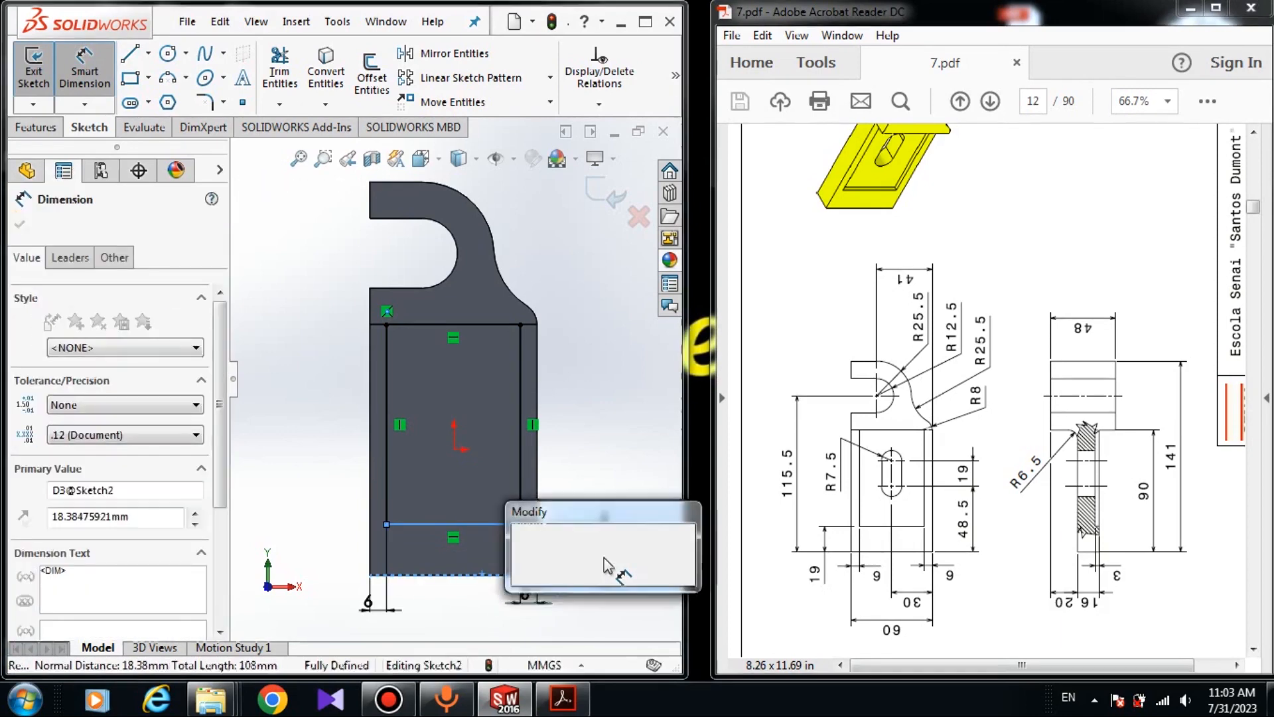
type("19")
key("Return")
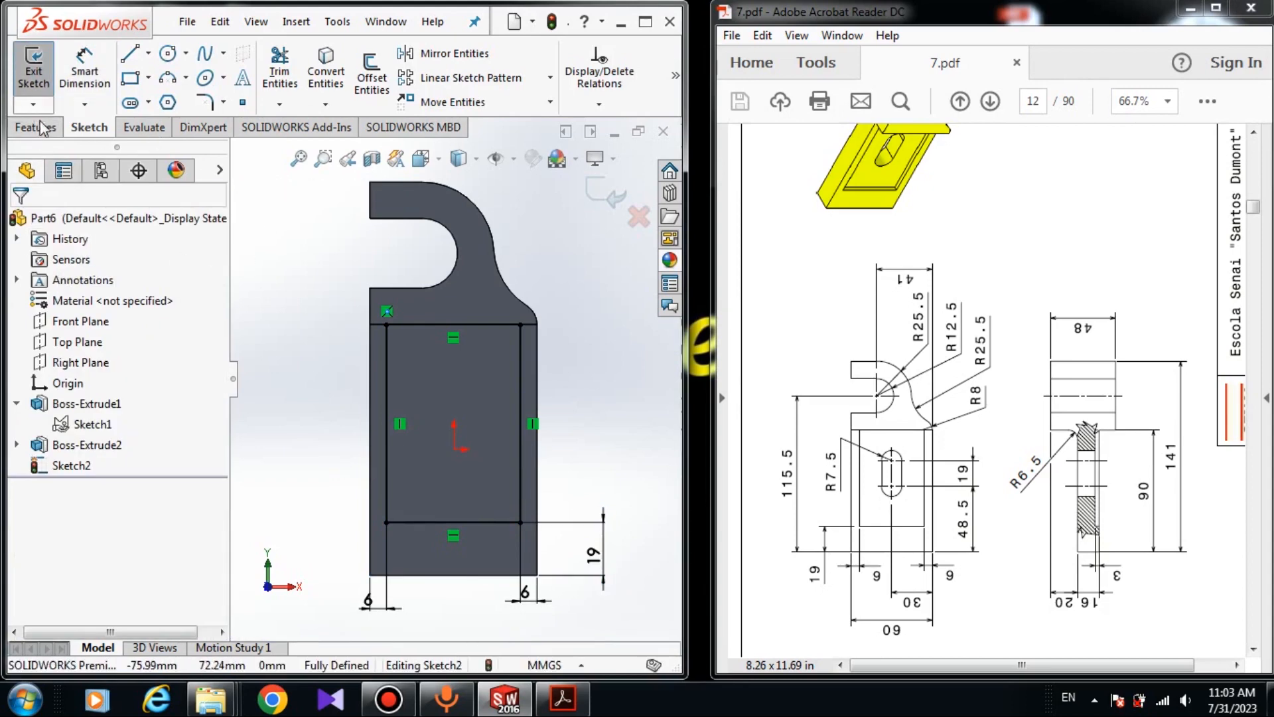
Cut the rectangle into the plate as a blind Extruded Cut 3 mm deep.
left_click(38, 127)
left_click(294, 67)
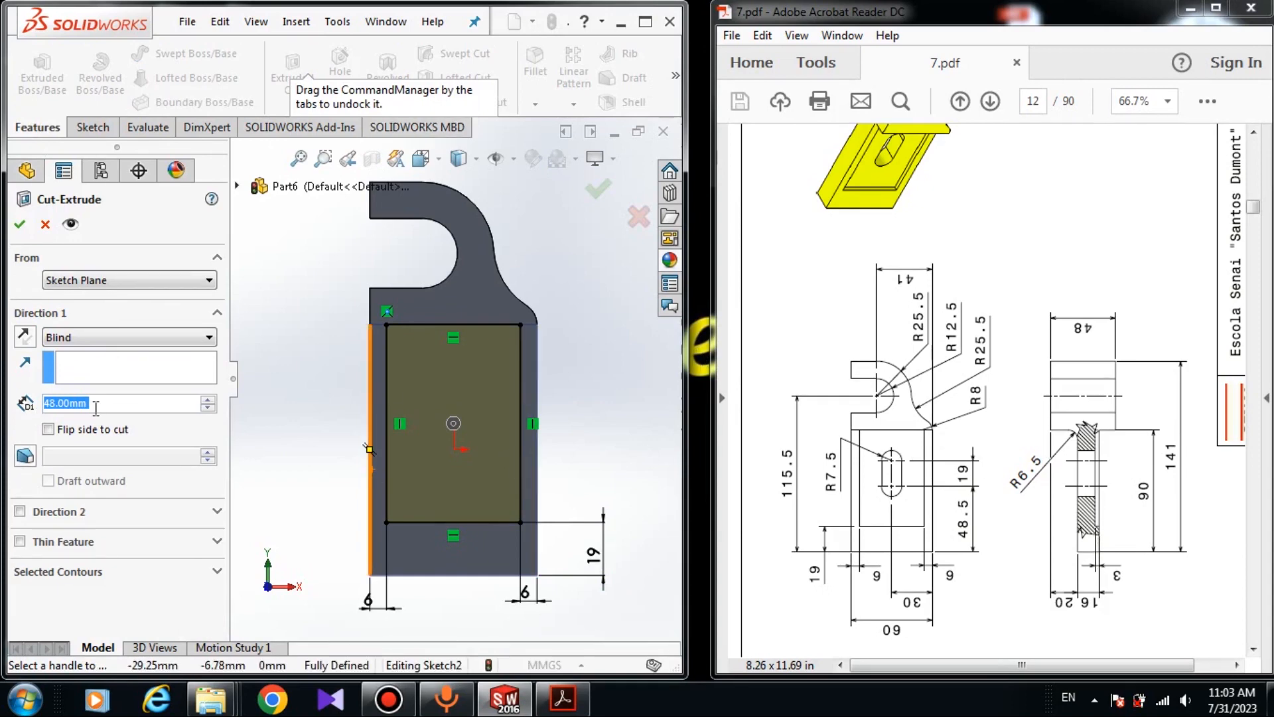
type("3")
key("Return")
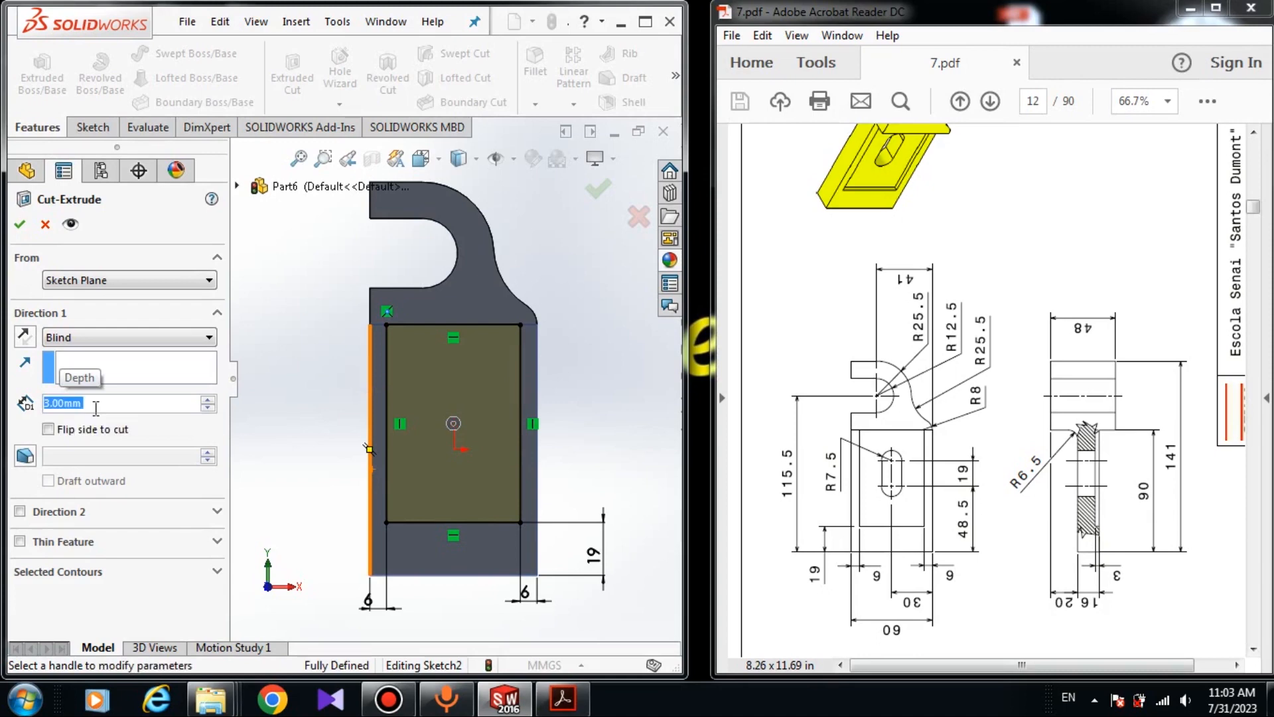
middle_click_drag(517, 378, 453, 422)
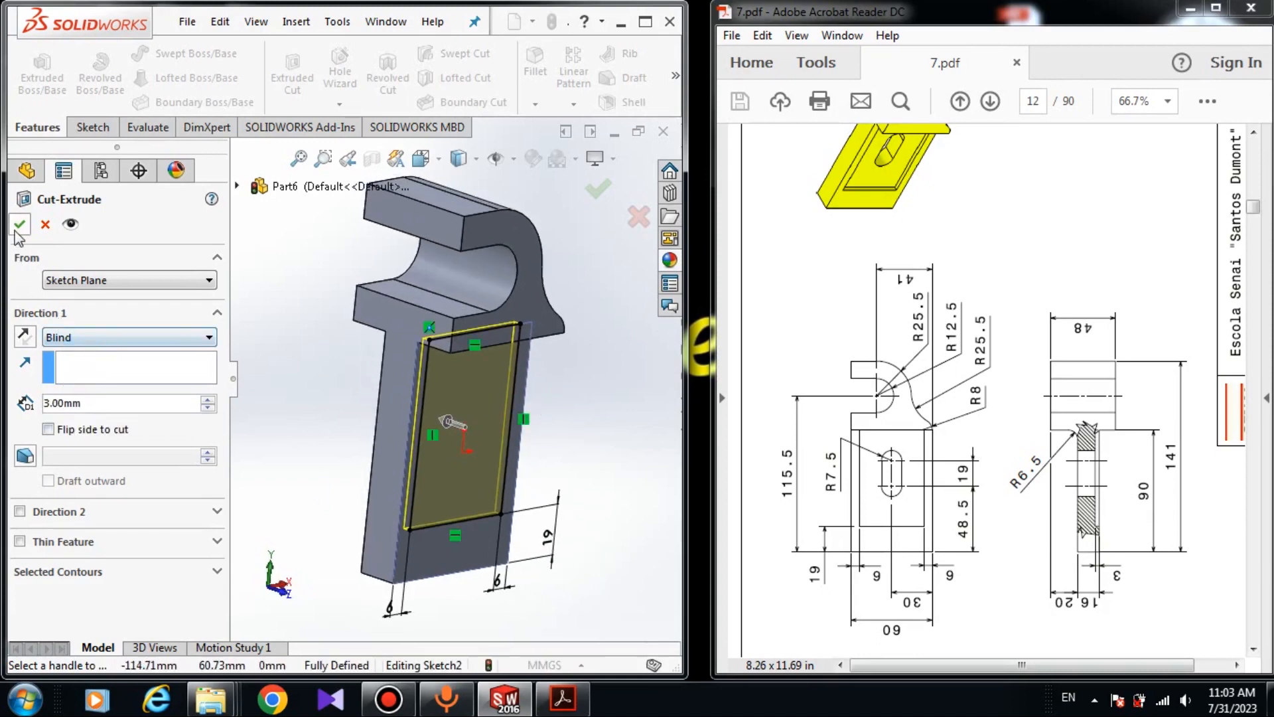
left_click(19, 226)
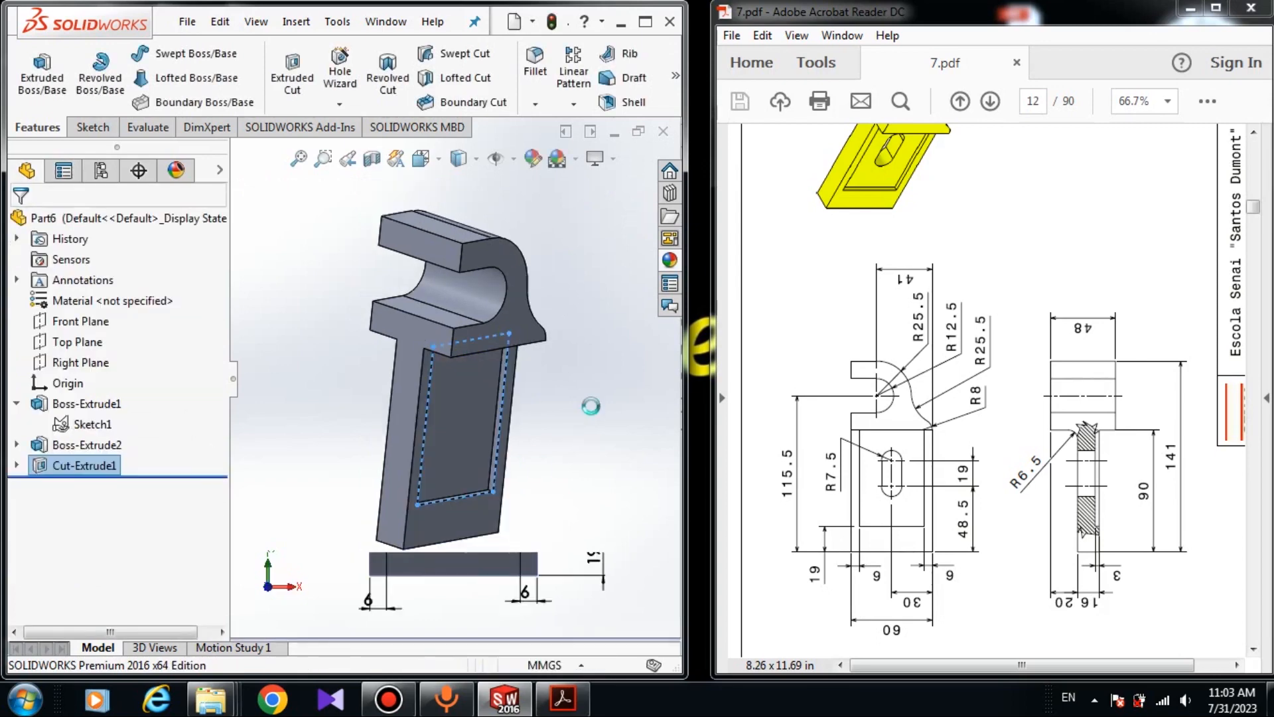
Start a sketch on the recess floor and draw a vertical centerpoint straight slot above the origin, about 29.6 mm between centres and 8.4 mm in radius.
mouse_move(563, 418)
middle_mouse_down()
mouse_move(533, 430)
mouse_move(577, 391)
mouse_move(575, 415)
middle_mouse_up()
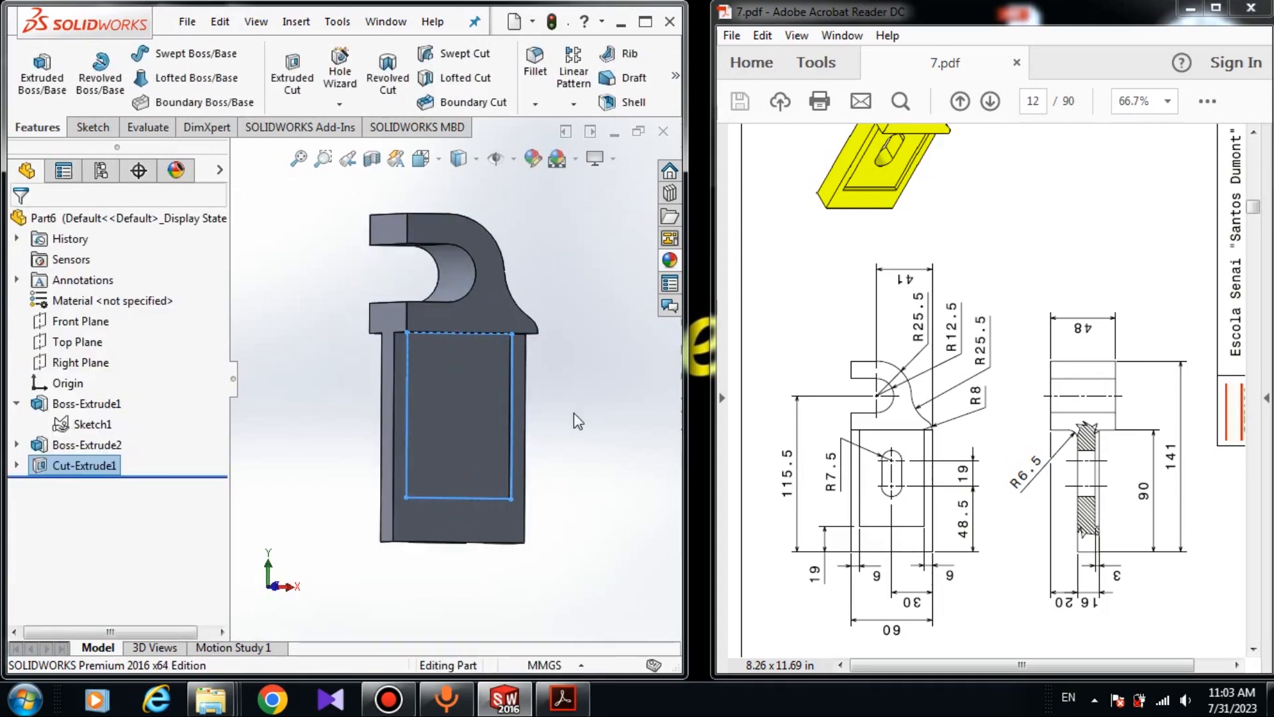
left_click(460, 409)
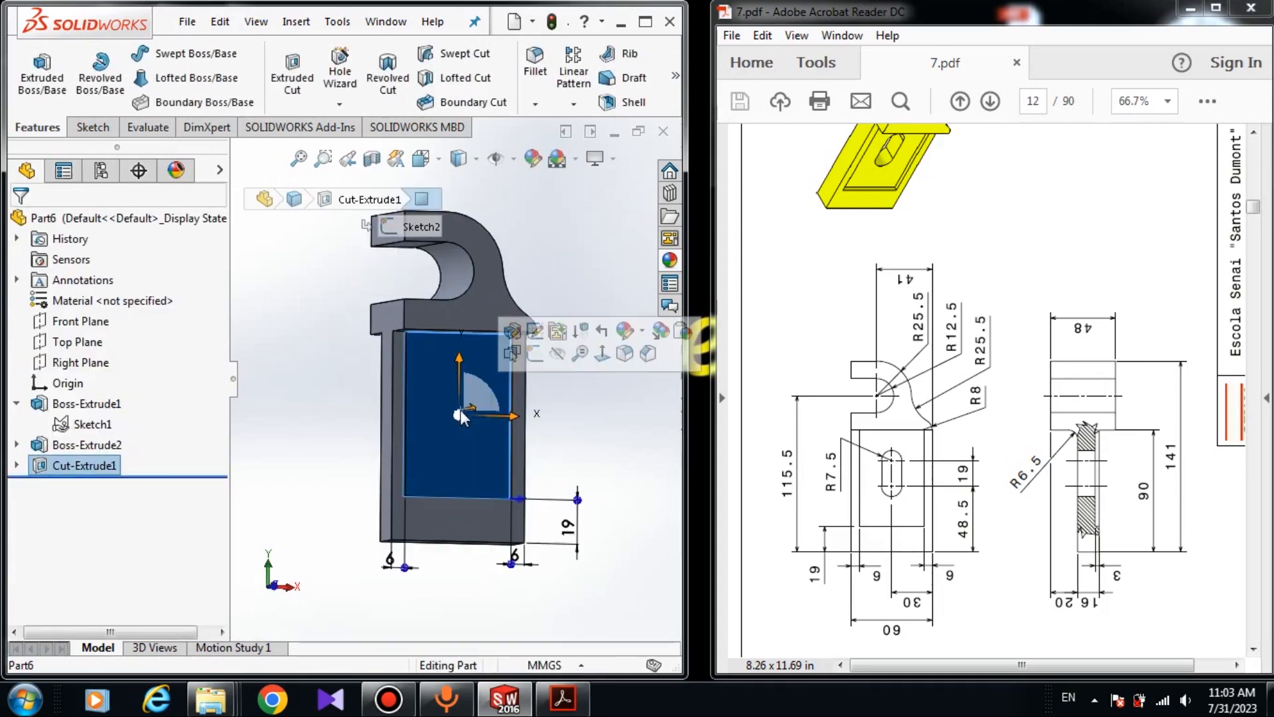
left_click(539, 358)
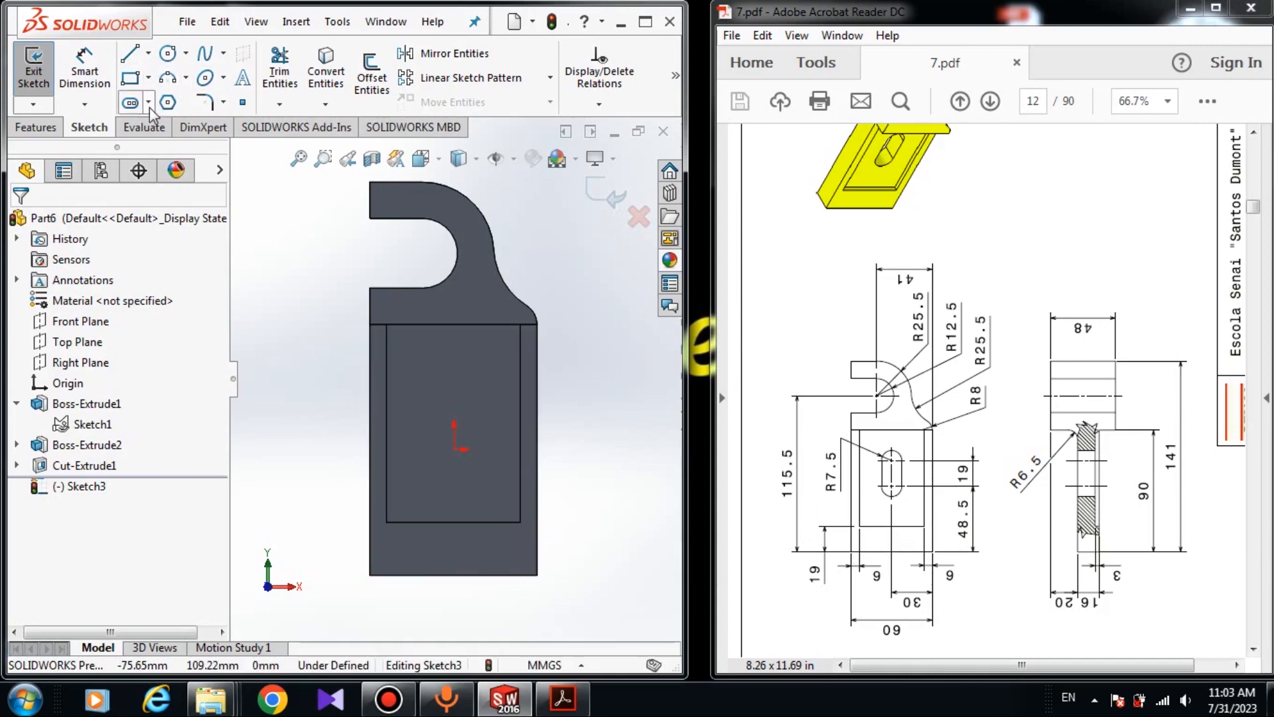
left_click(131, 103)
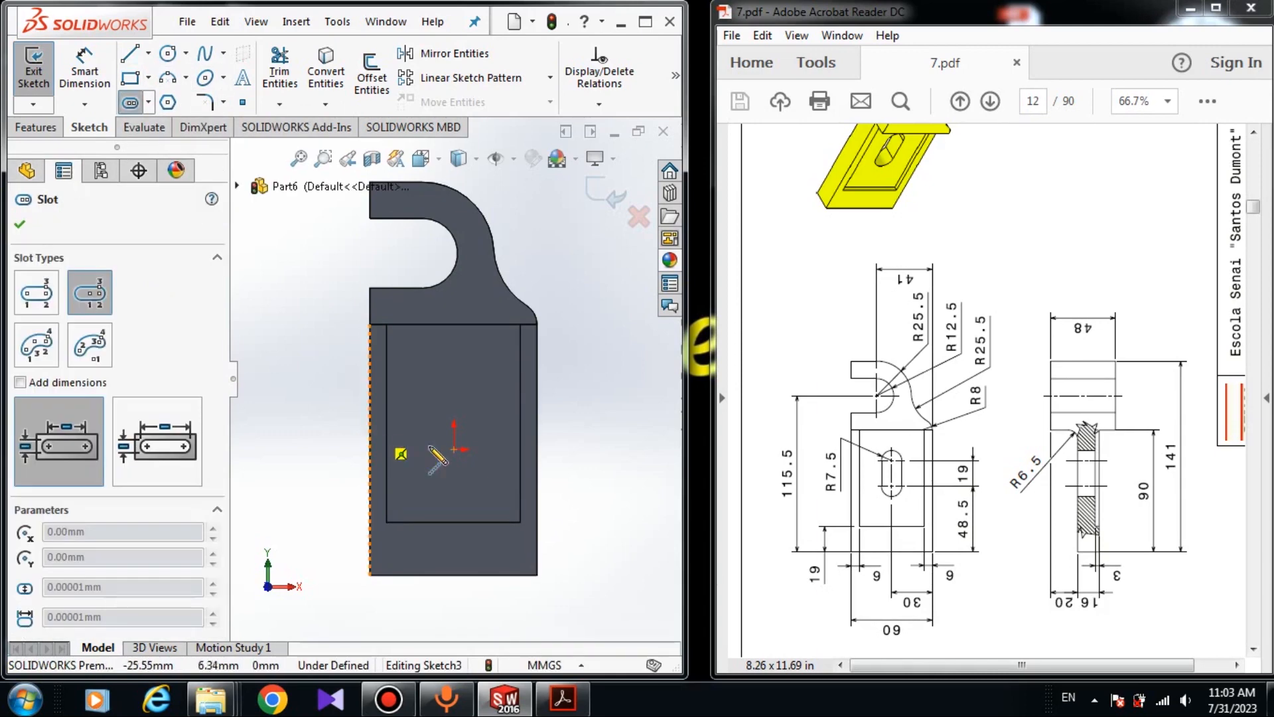
left_click(454, 369)
left_click(455, 411)
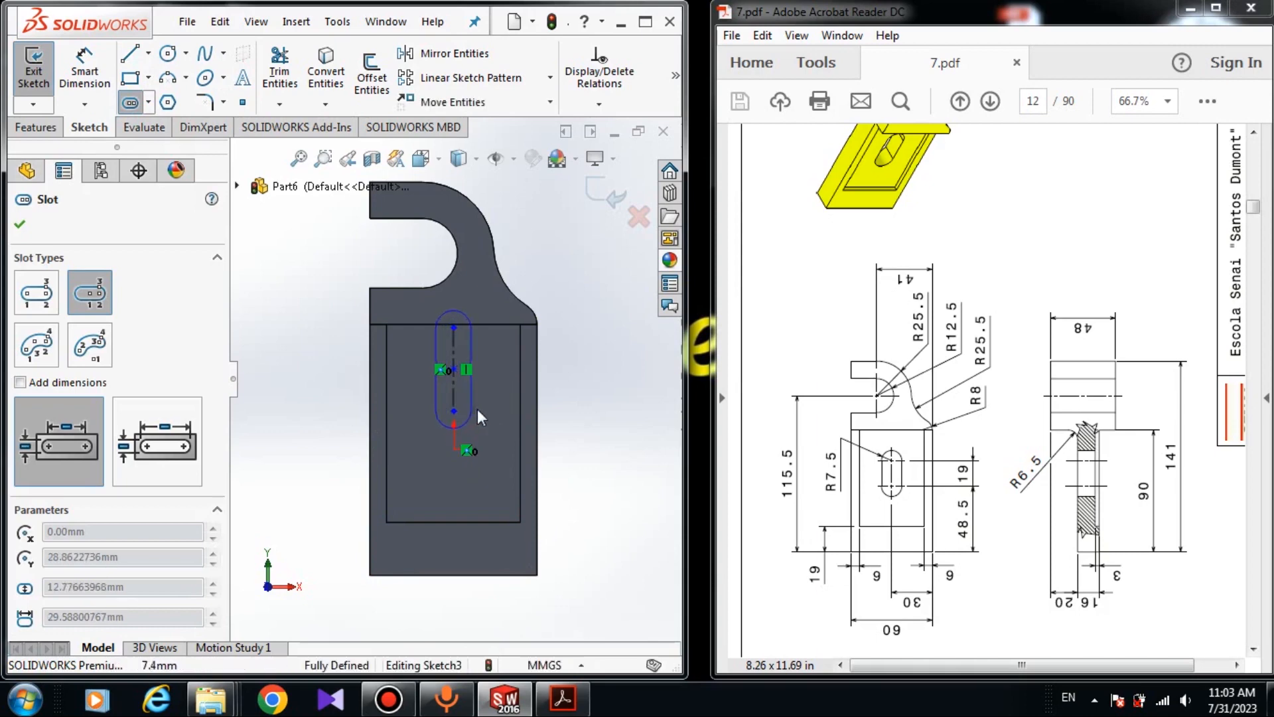
left_click(476, 409)
Dimension the slot's end radius as 7.5 mm and its centre-to-centre length as 19 mm.
left_click(88, 55)
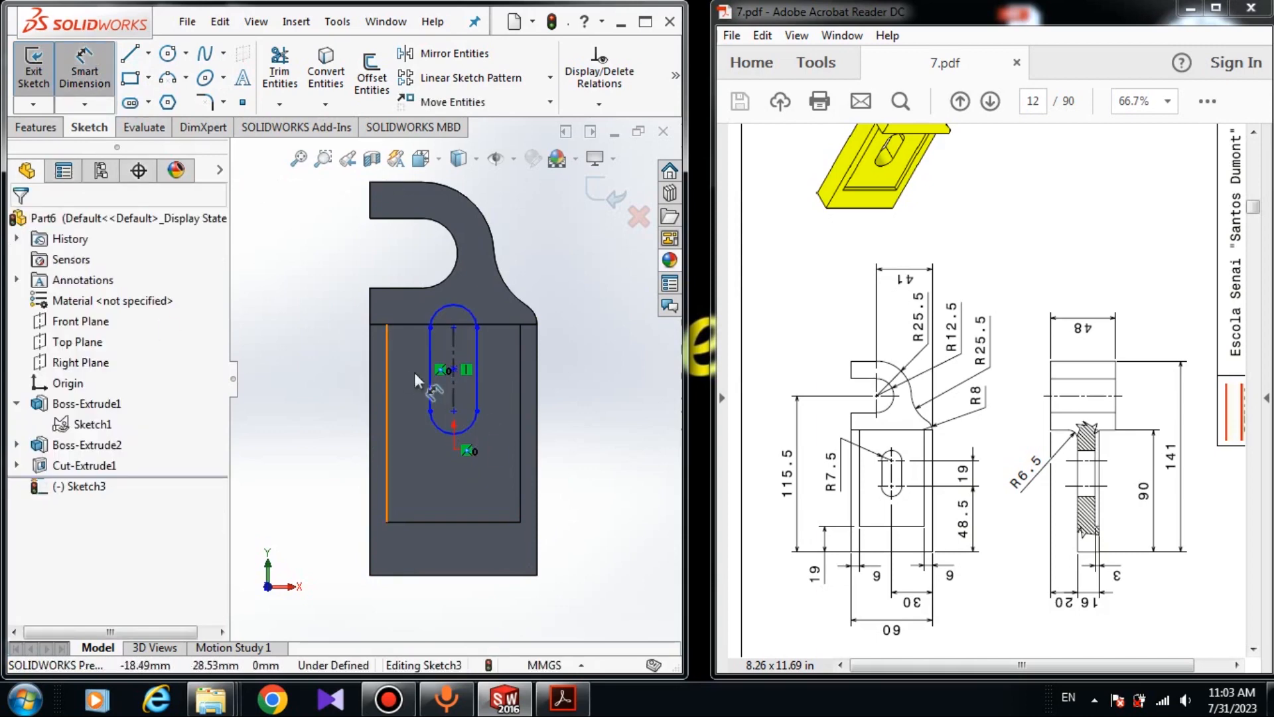
left_click(453, 309)
left_click(535, 250)
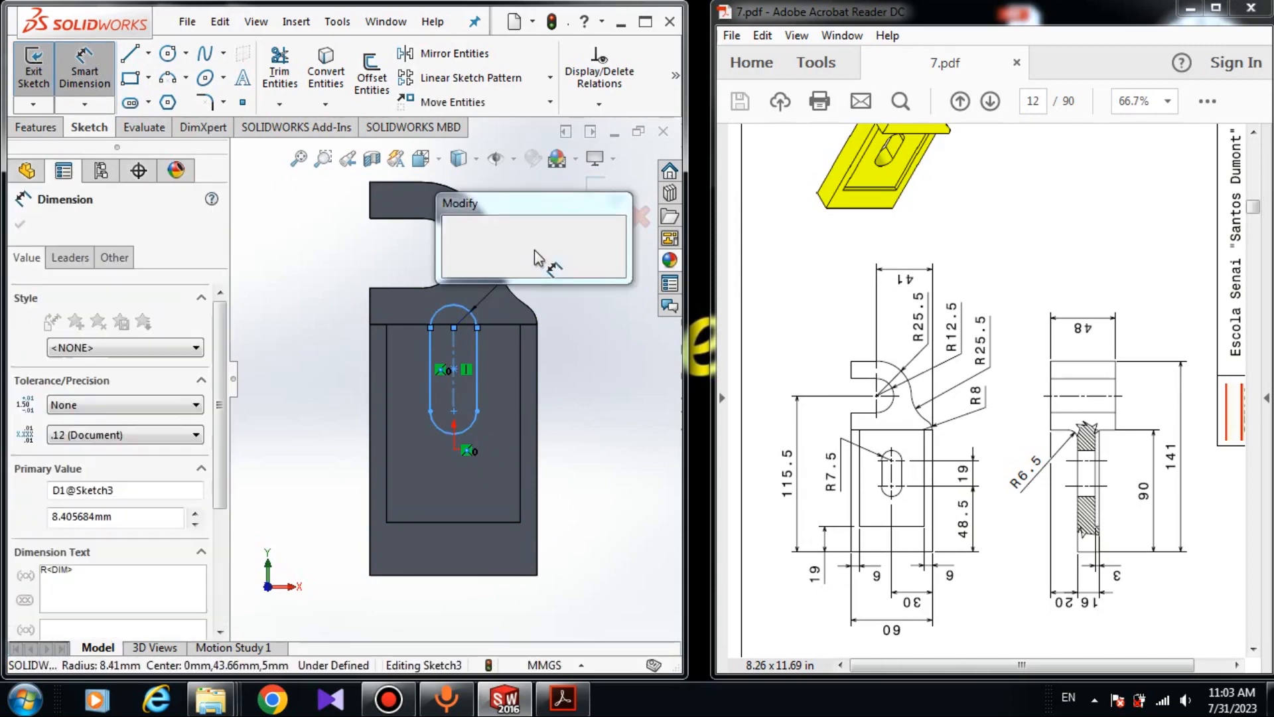
type("7.5")
key("Return")
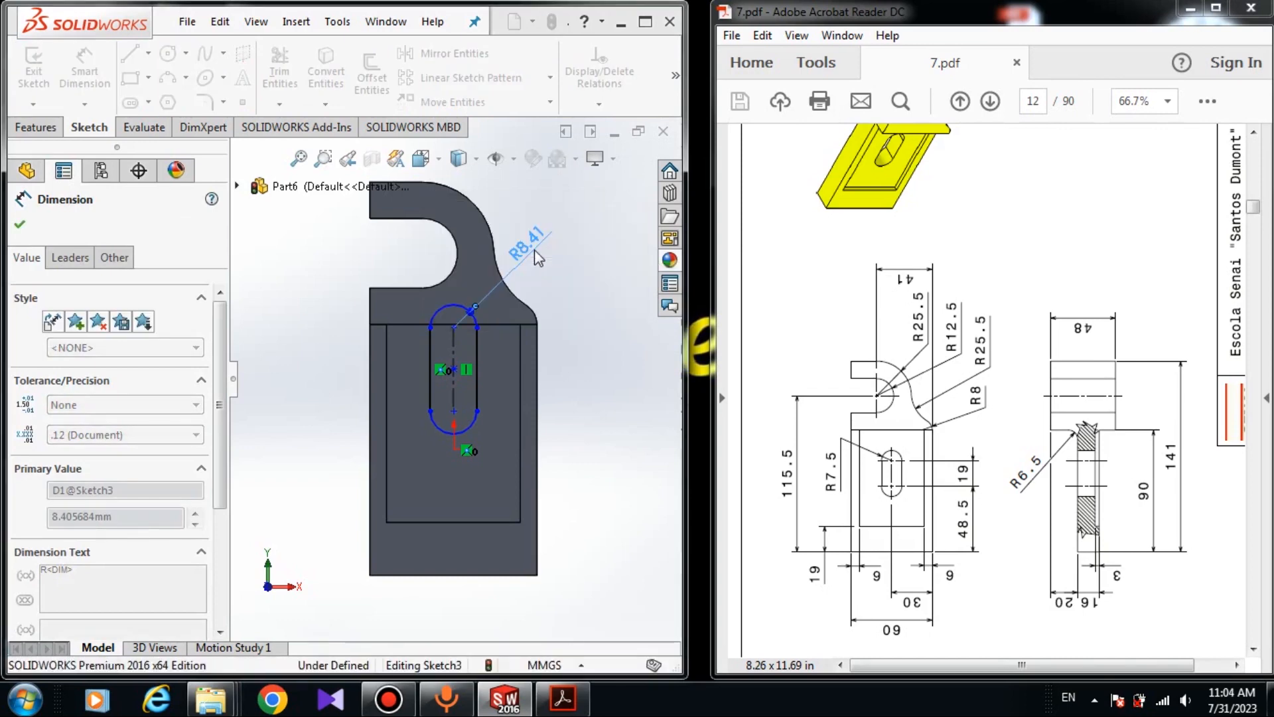
left_click(456, 390)
left_click(584, 387)
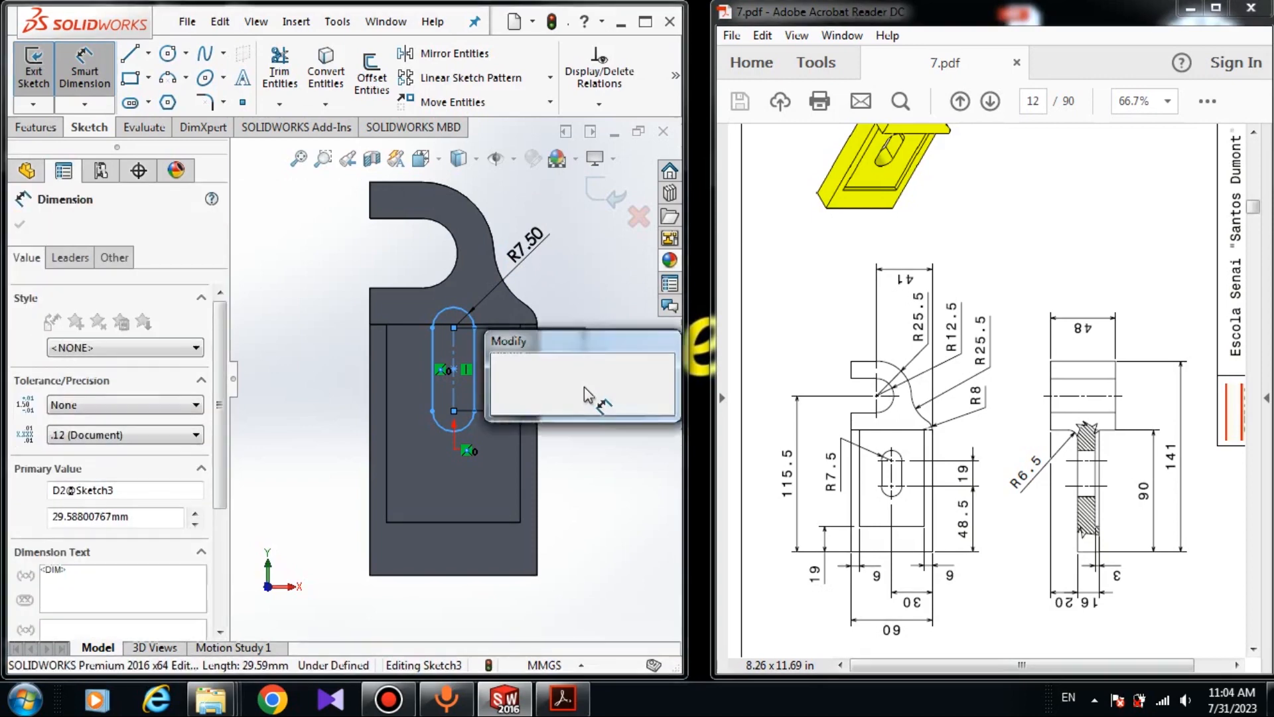
type("19")
key("Return")
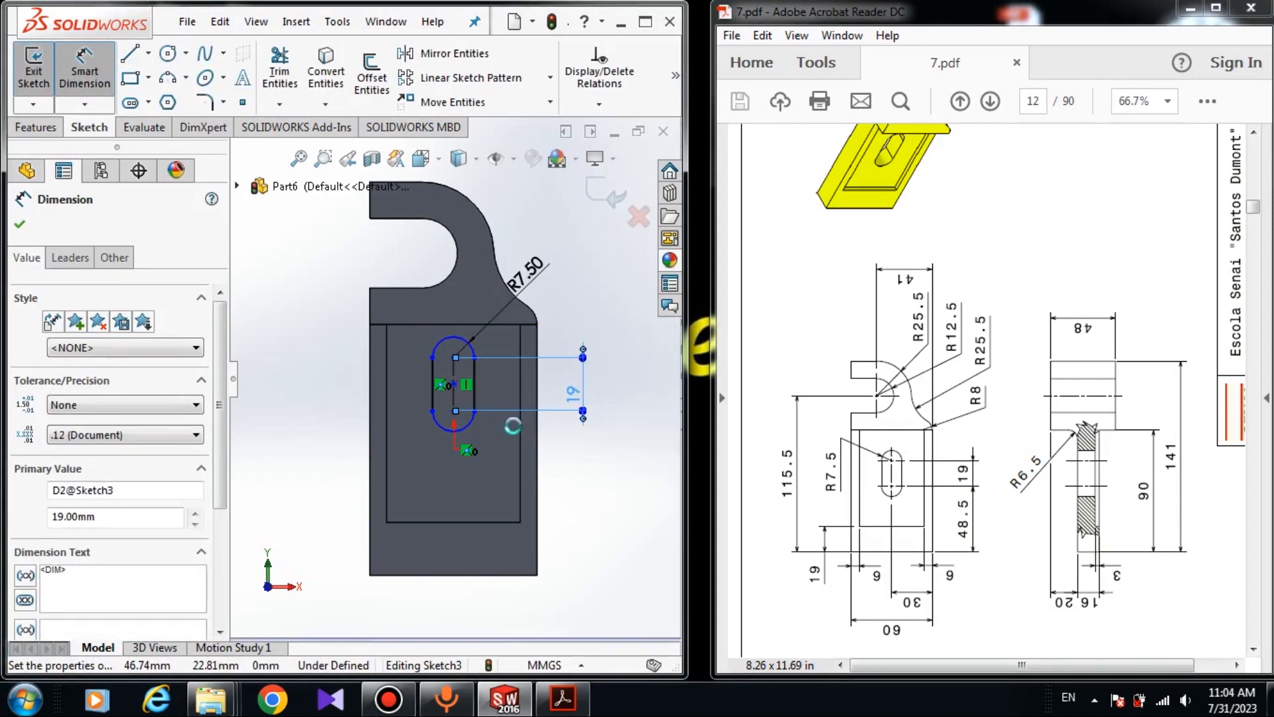
Move the slot down to the origin and back up, deleting the relation that ties its lower centre to the origin.
key("Escape")
left_click_drag(455, 416, 480, 456)
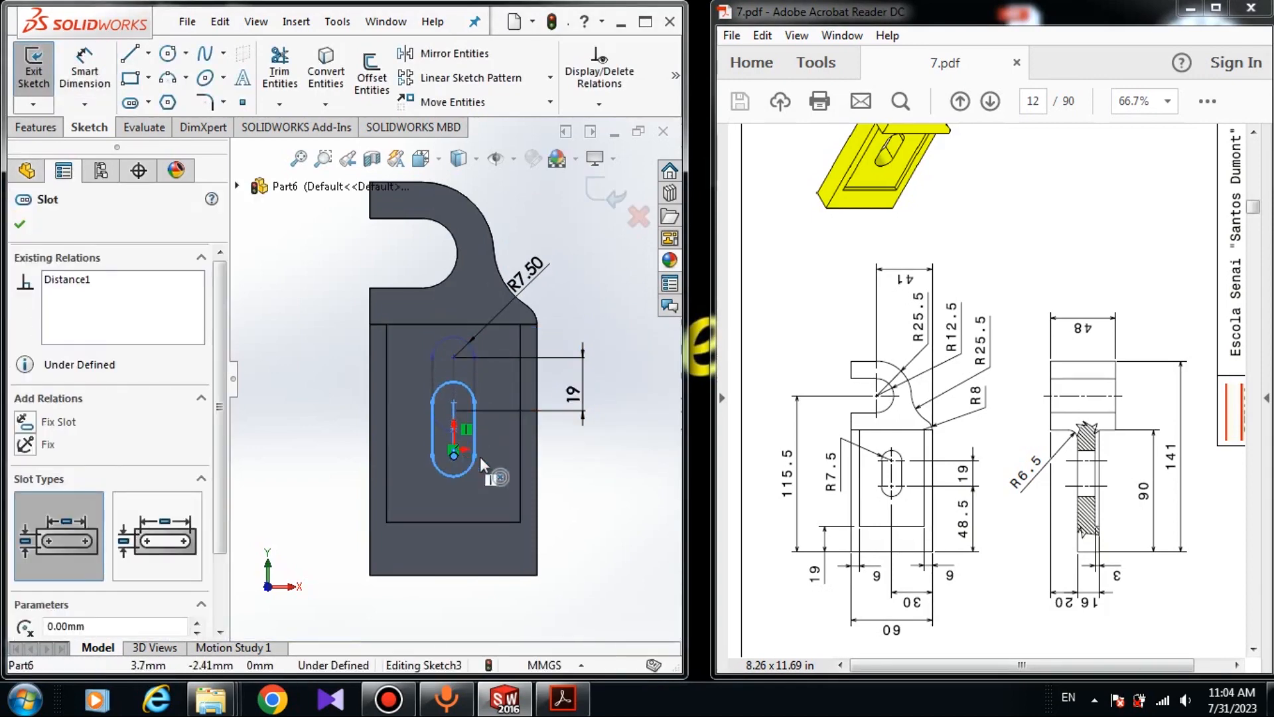
key("Escape")
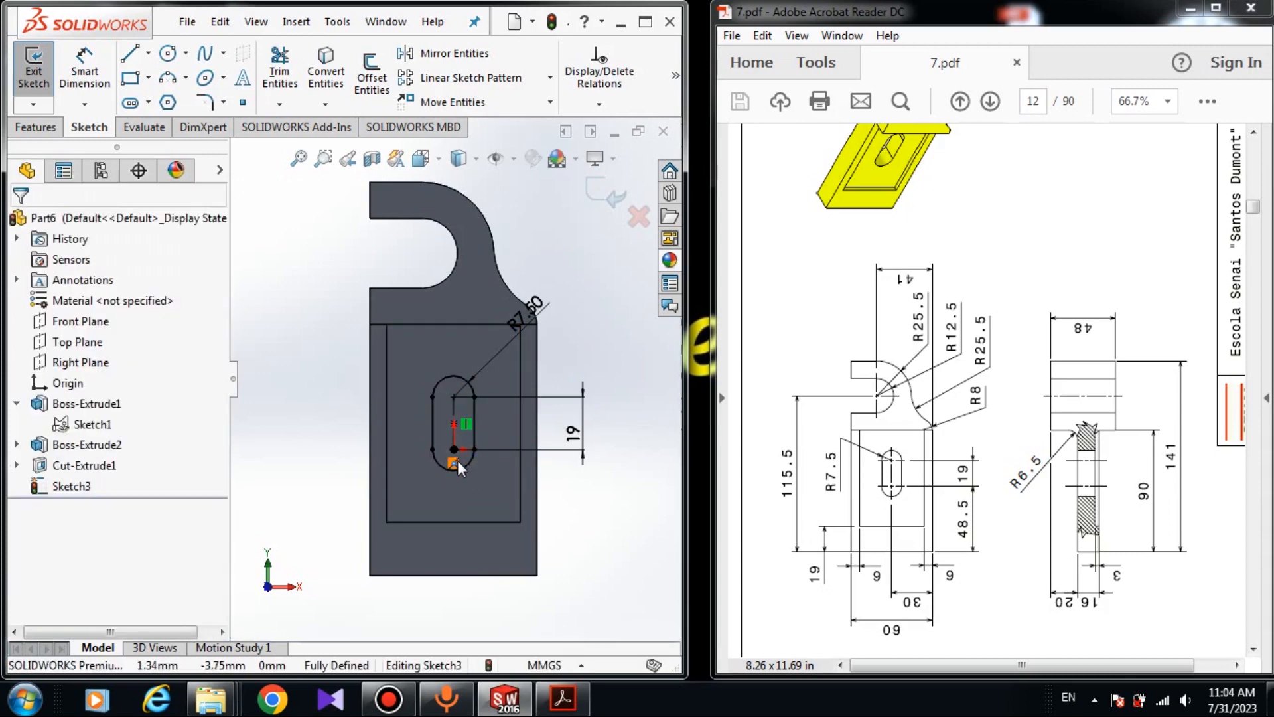
left_click(457, 460)
key("Delete")
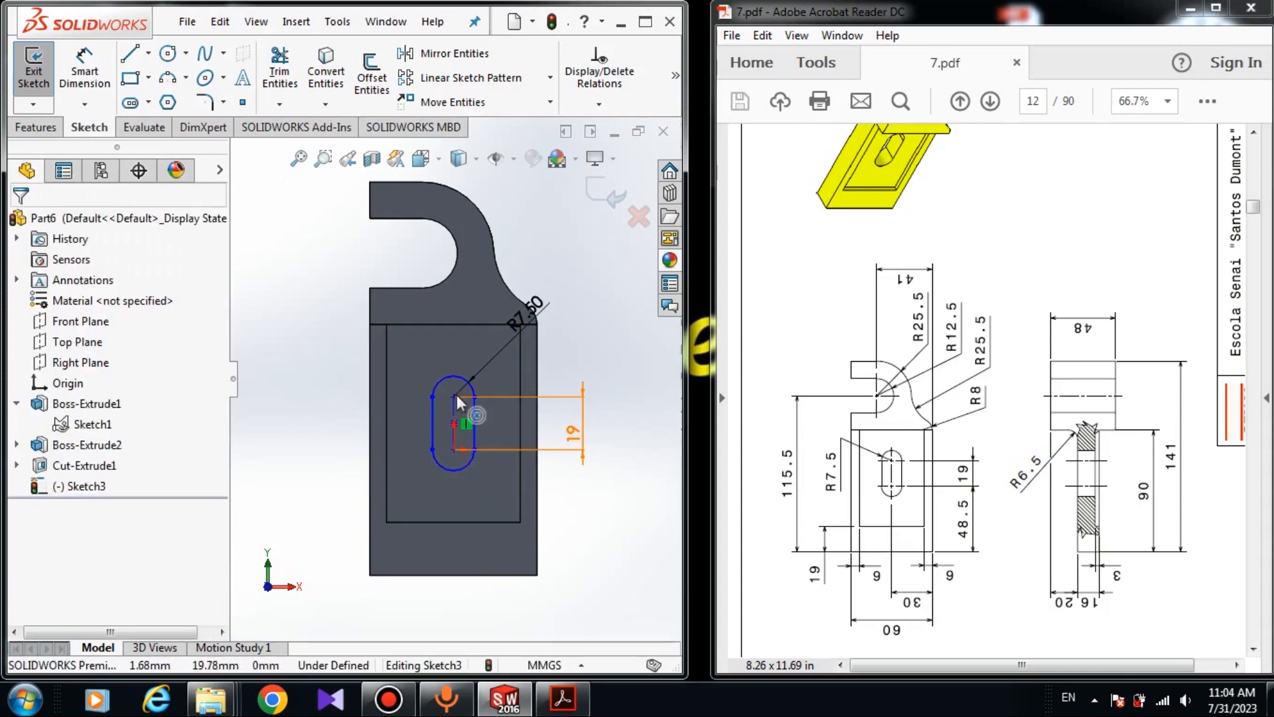
mouse_move(455, 396)
left_mouse_down()
mouse_move(468, 360)
mouse_move(461, 372)
left_mouse_up()
key("Escape")
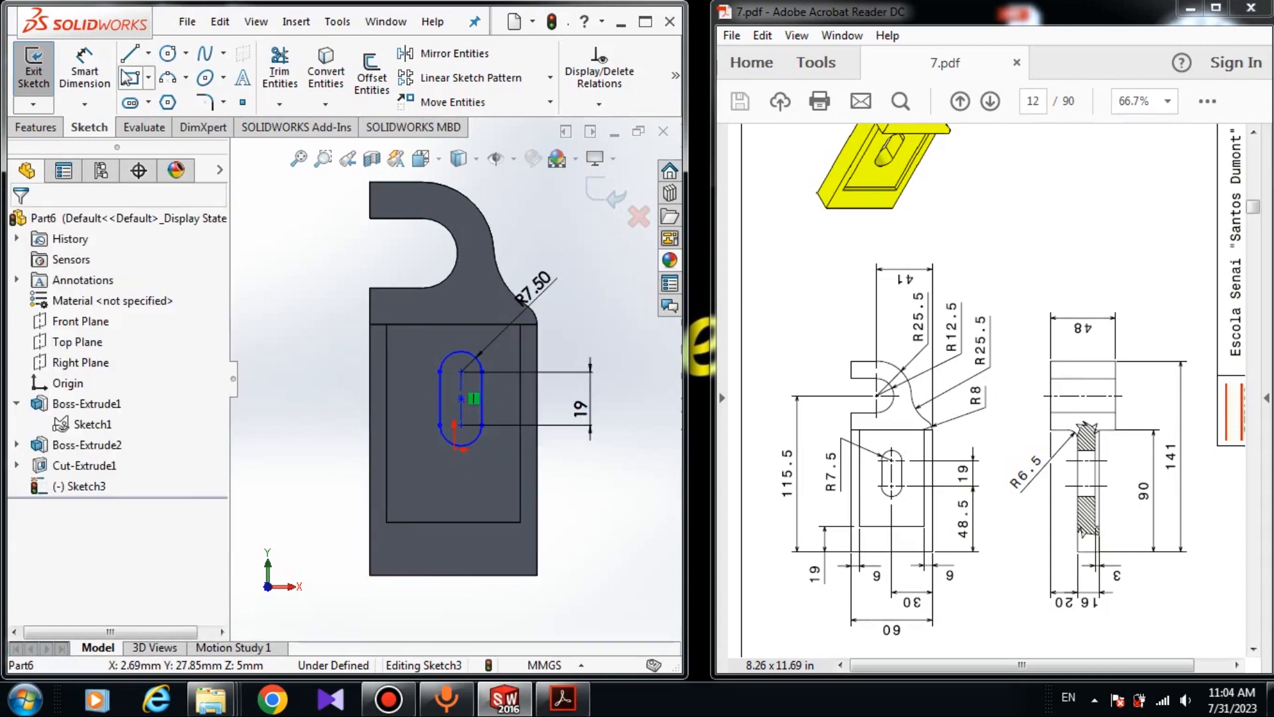
Dimension the height of the slot's lower centre above the plate's bottom edge as 48.5 mm.
left_click(84, 73)
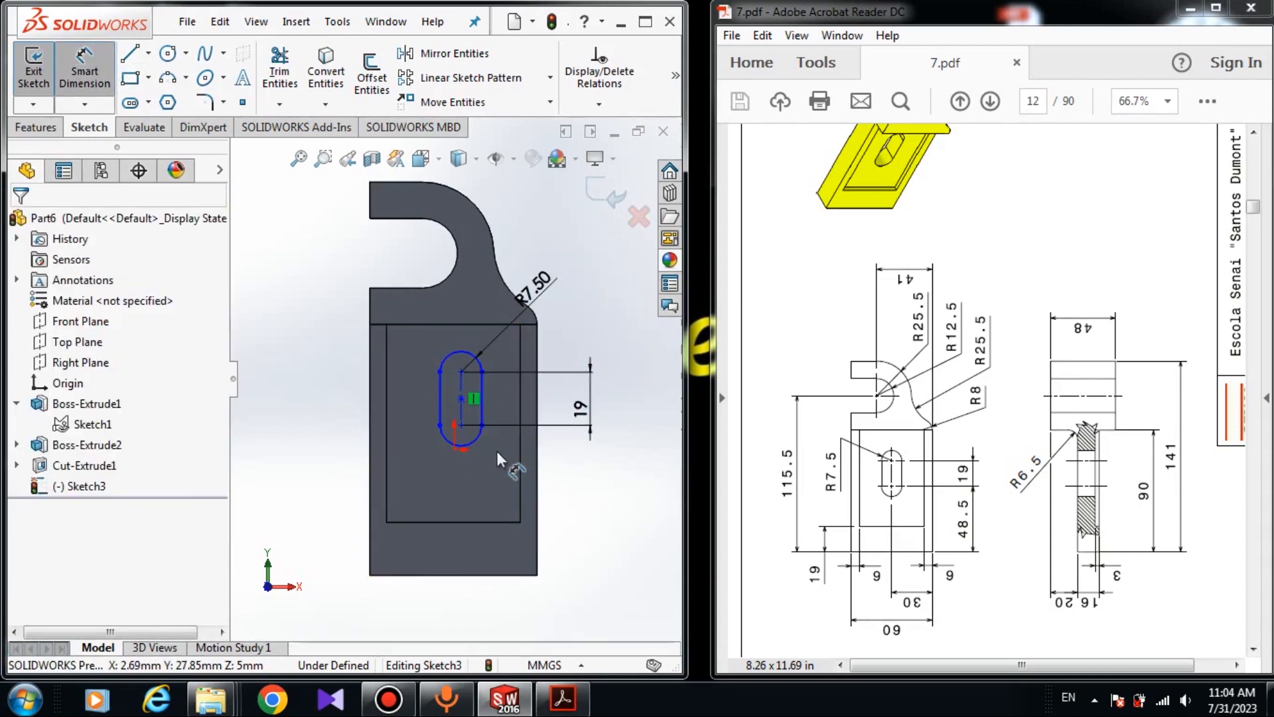
left_click(463, 445)
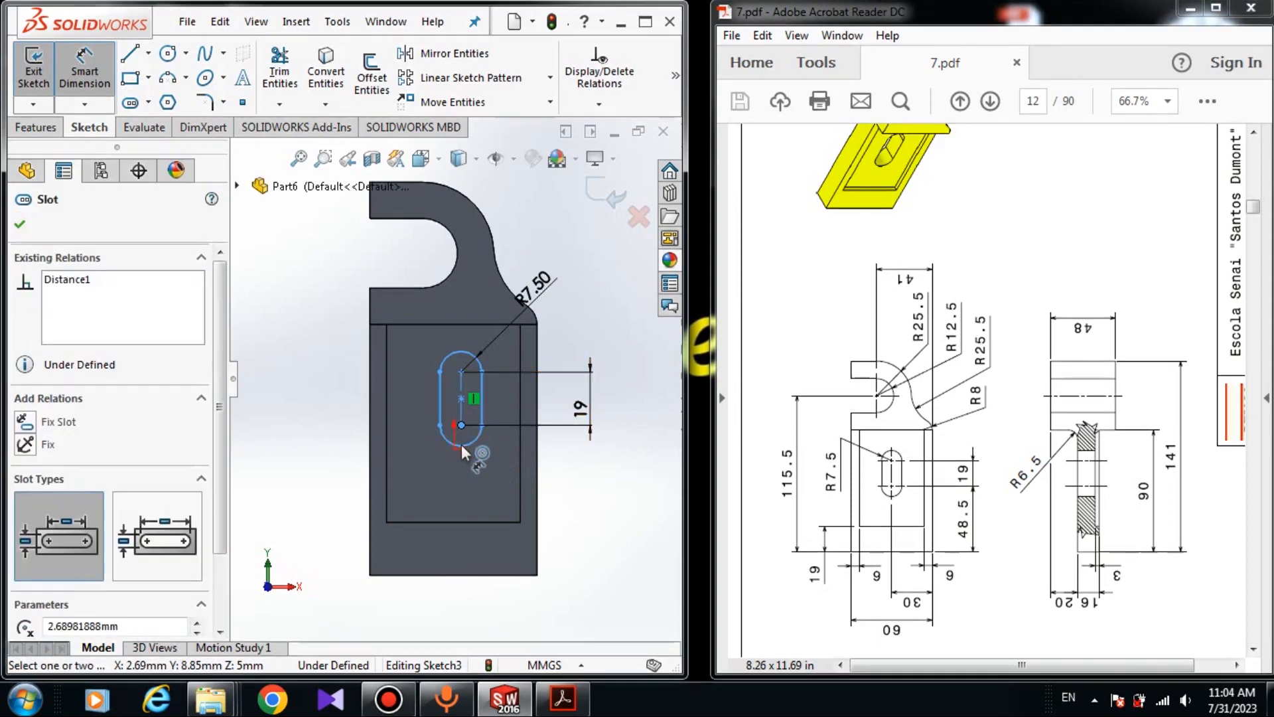
left_click(484, 577)
left_click(603, 527)
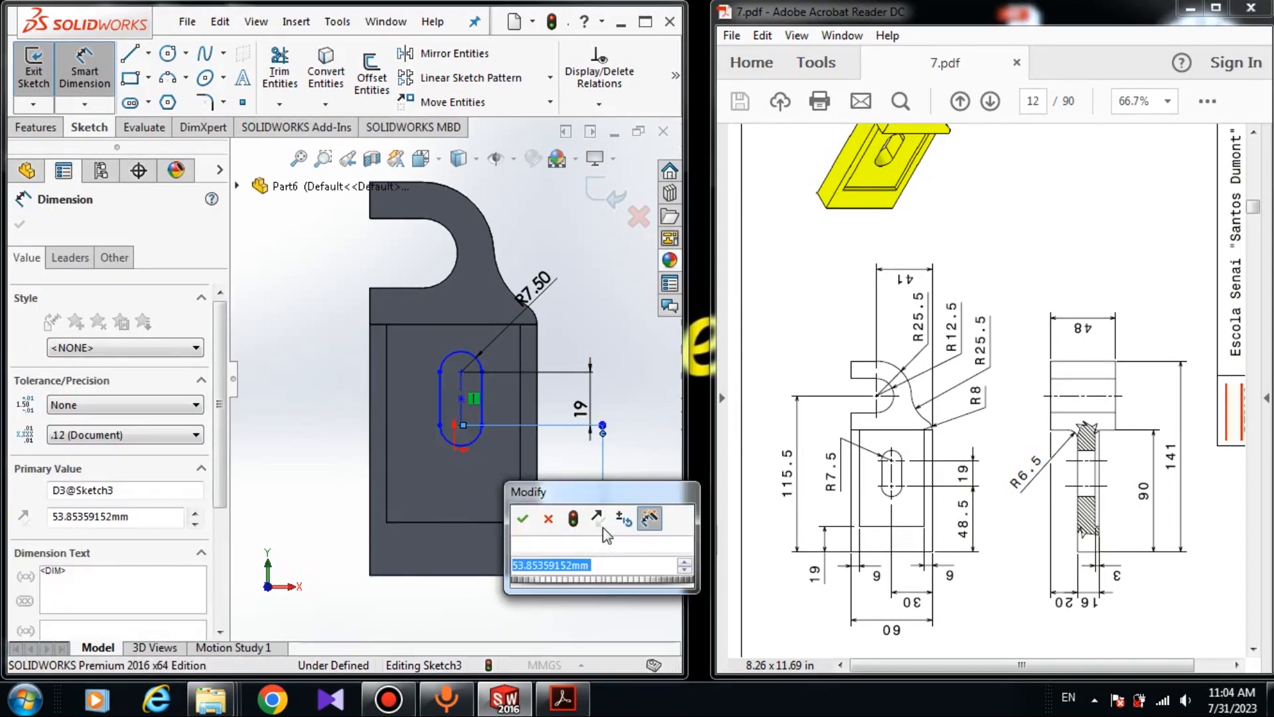
type("48.5")
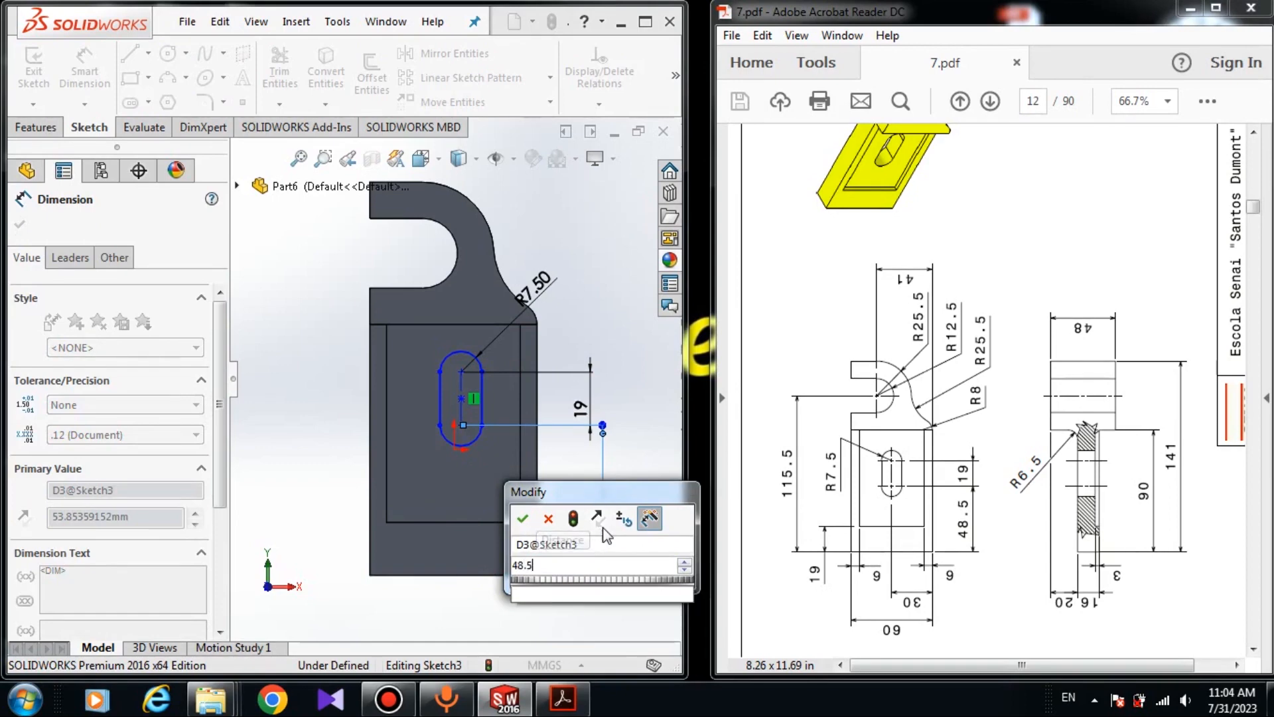
key("Return")
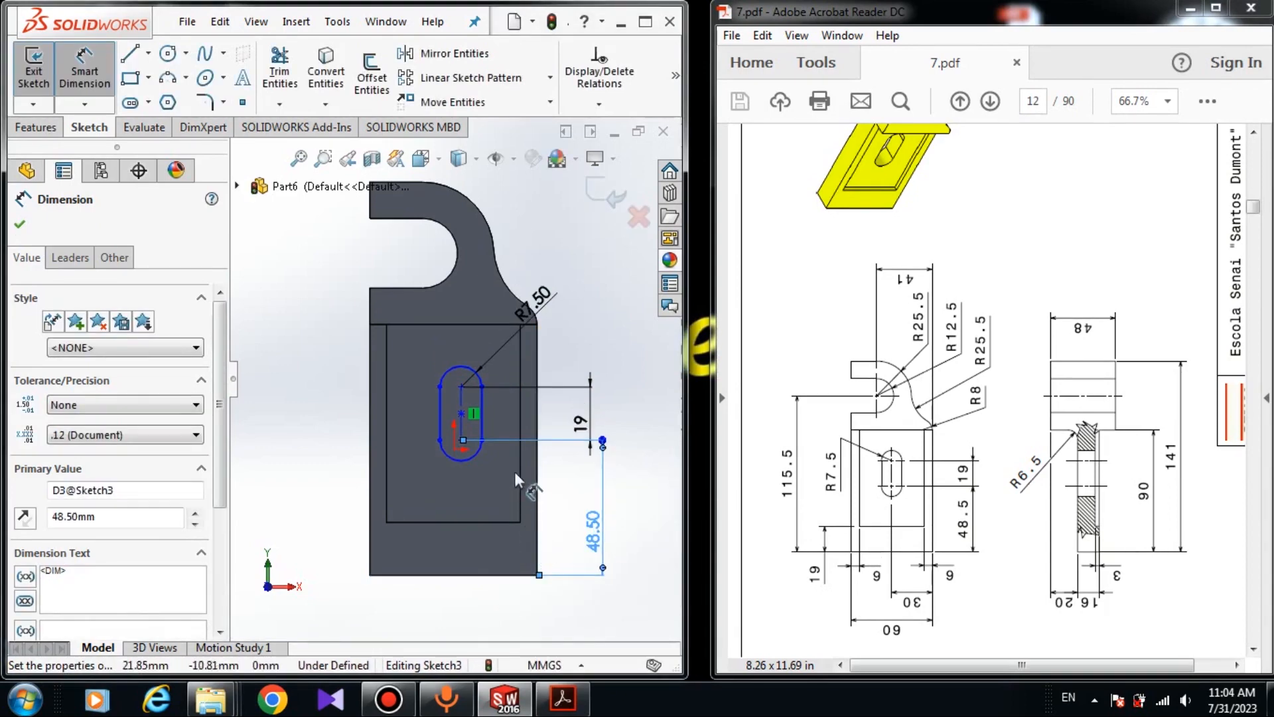
Move the slot to the left of the origin and dimension the horizontal distance from its centreline to the plate's right edge.
key("Escape")
left_click_drag(460, 412, 517, 423)
left_click(287, 410)
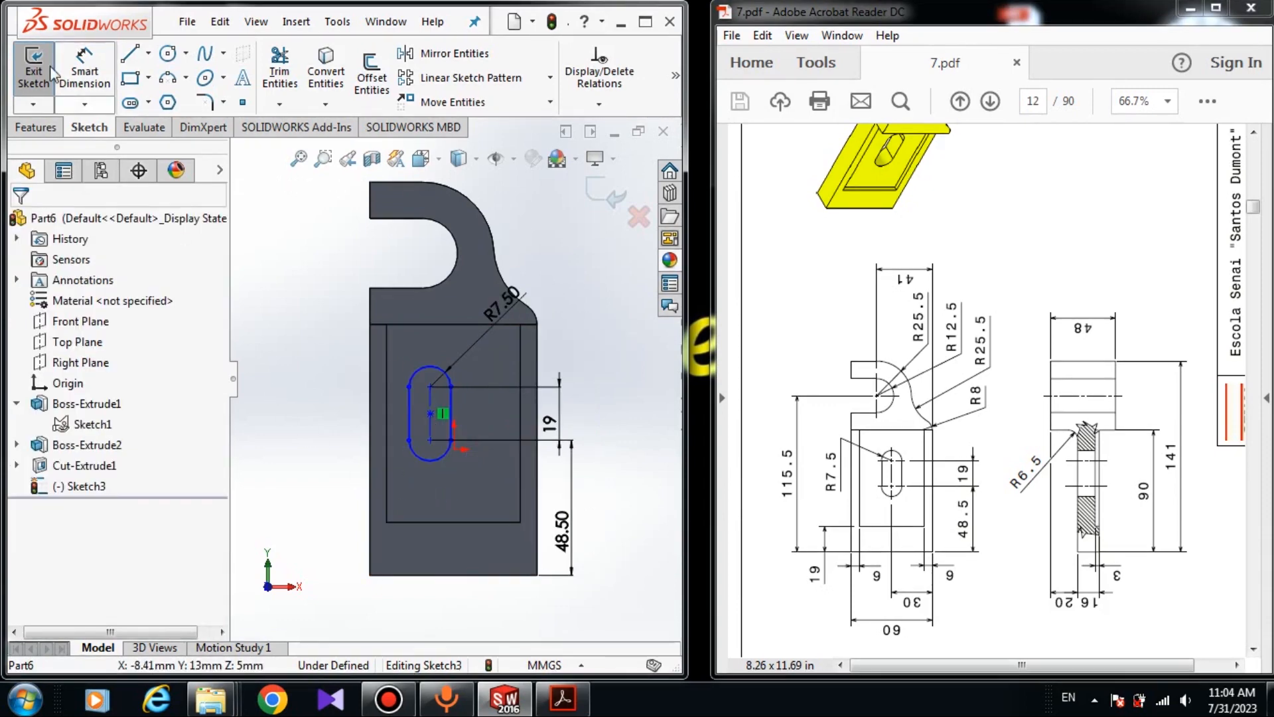
left_click(75, 64)
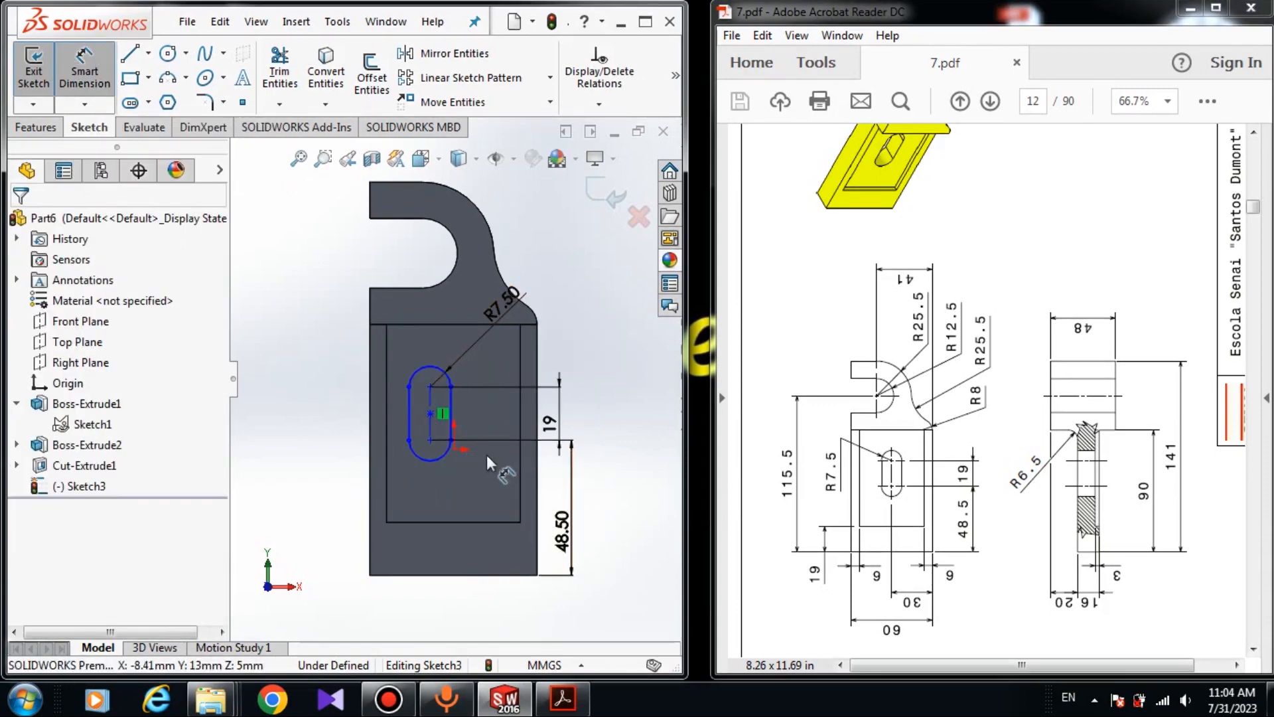
left_click(428, 429)
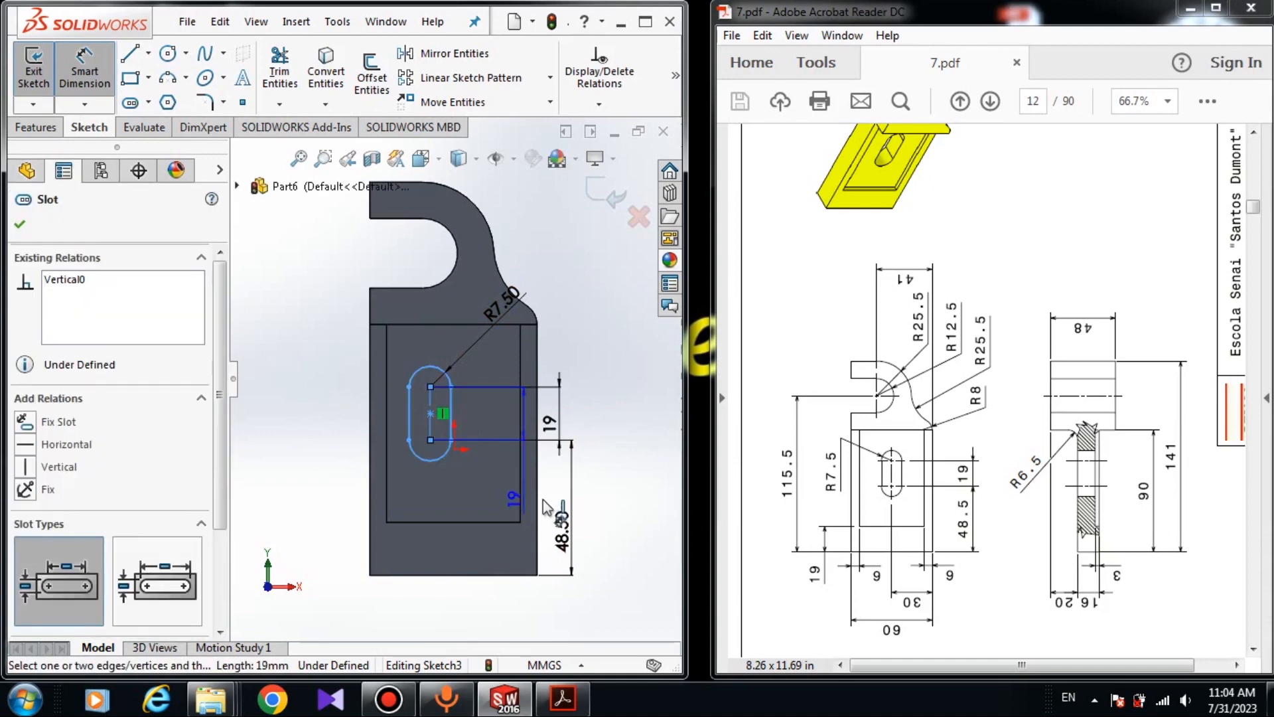
left_click(537, 505)
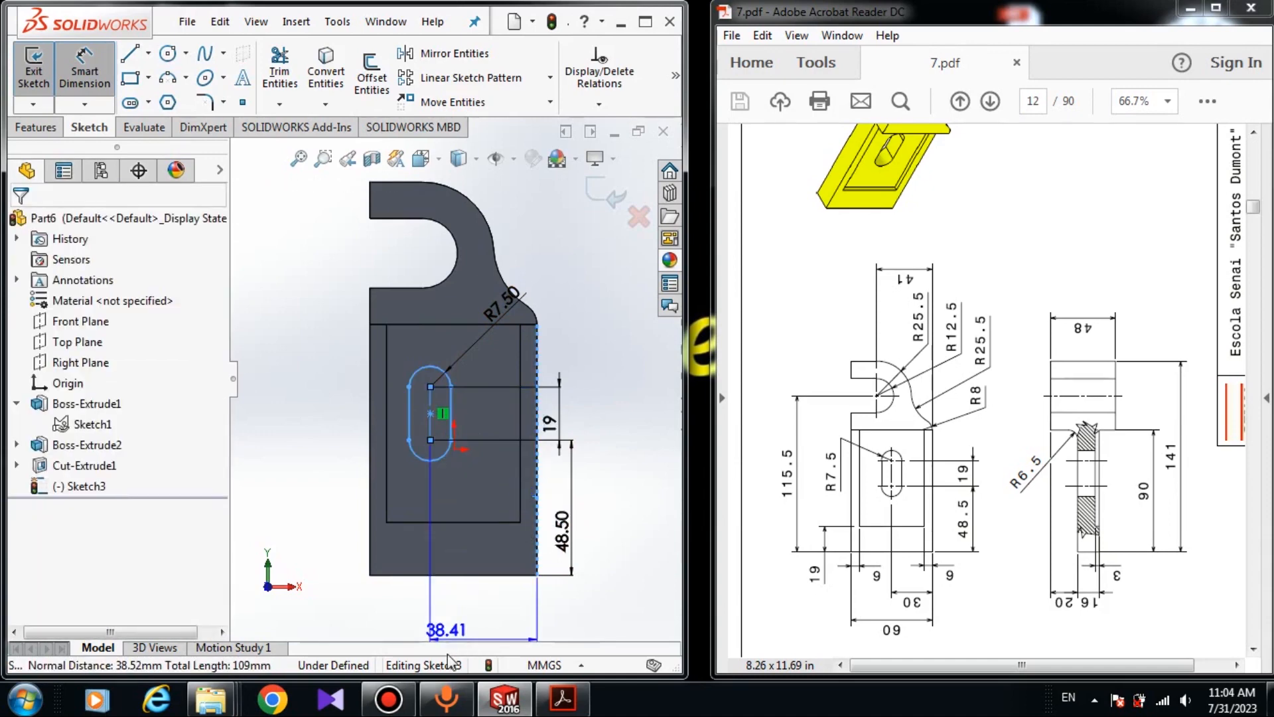
left_click(477, 626)
key("Return")
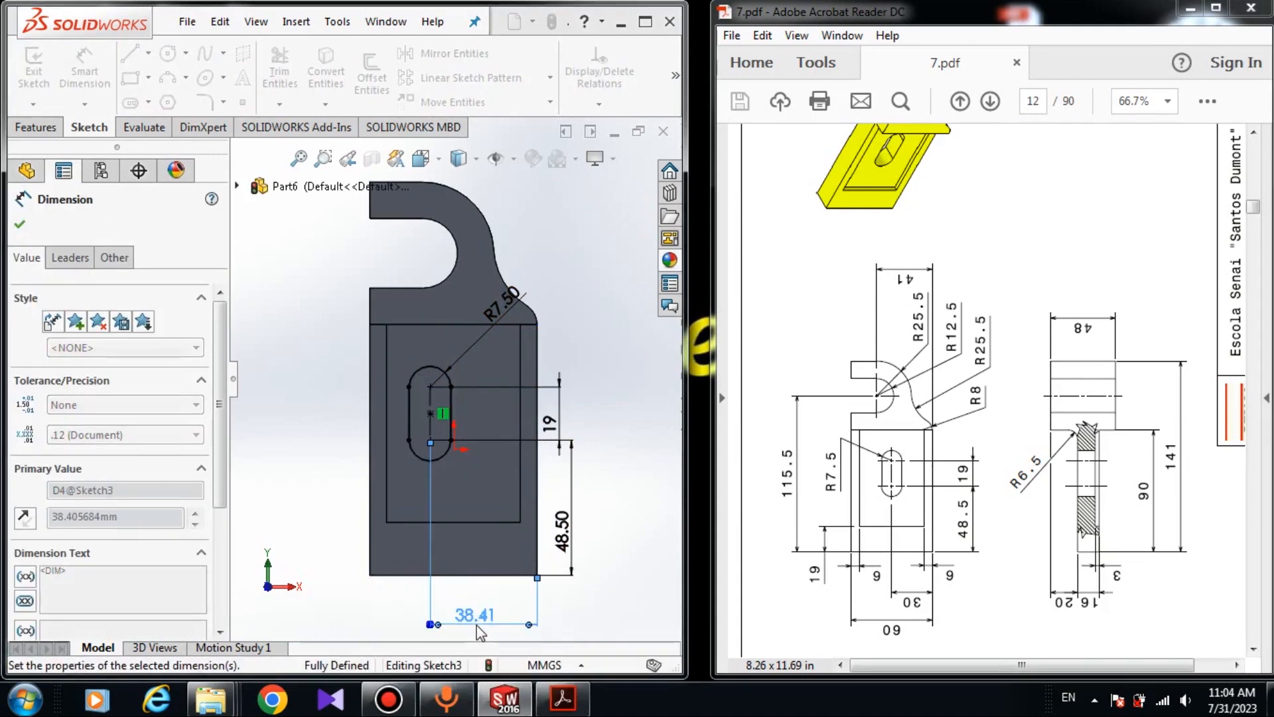
Set the distance from the slot's centreline to the plate's right edge to 30 mm and cut the slot Through All.
left_click(56, 128)
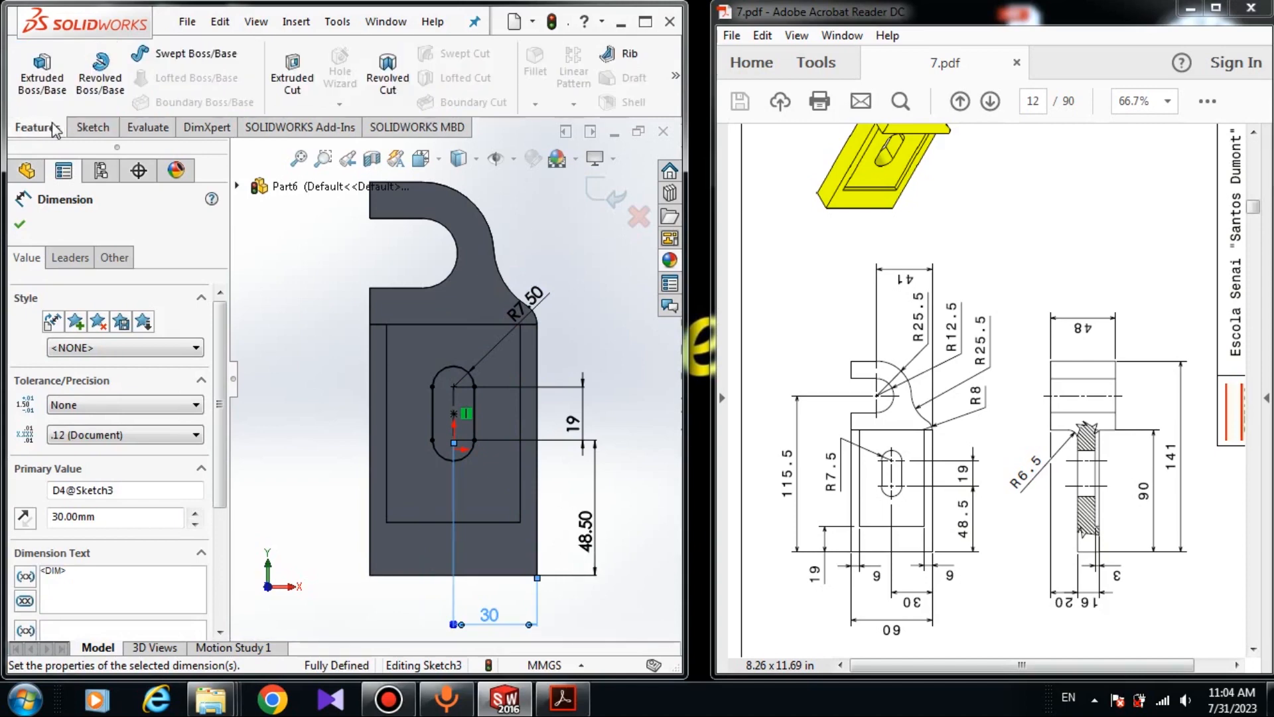
left_click(292, 73)
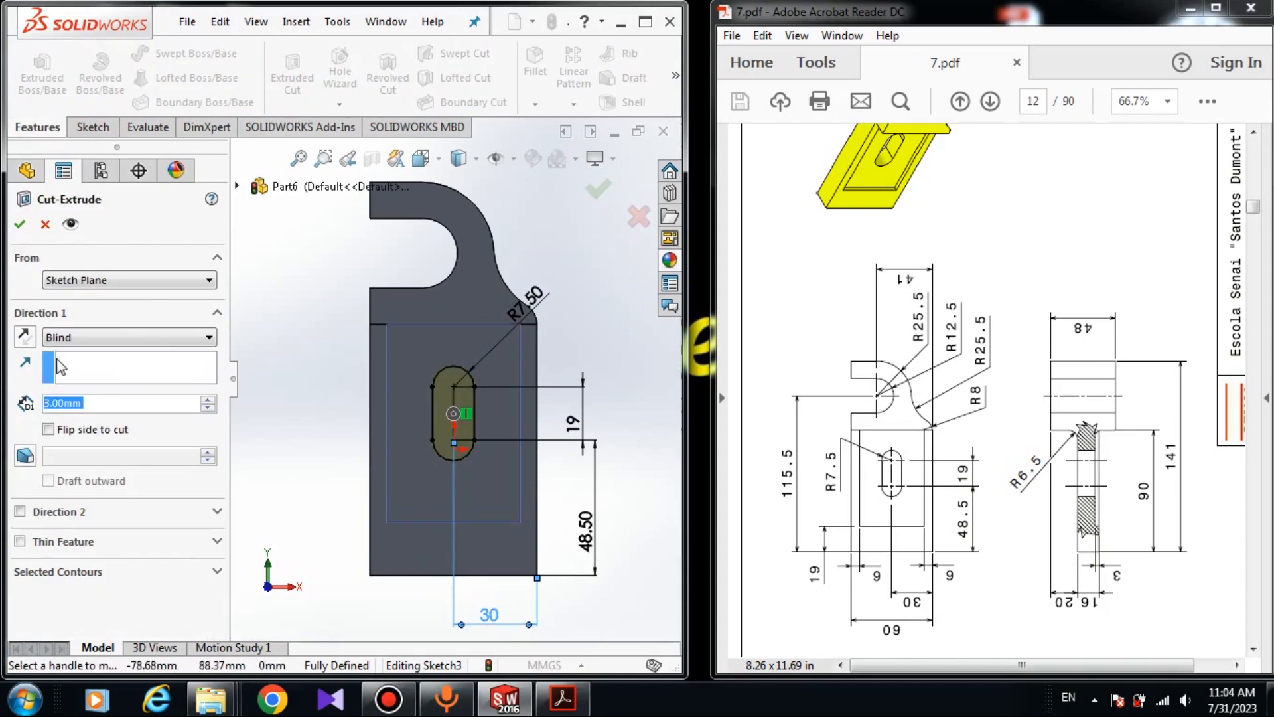
left_click(71, 340)
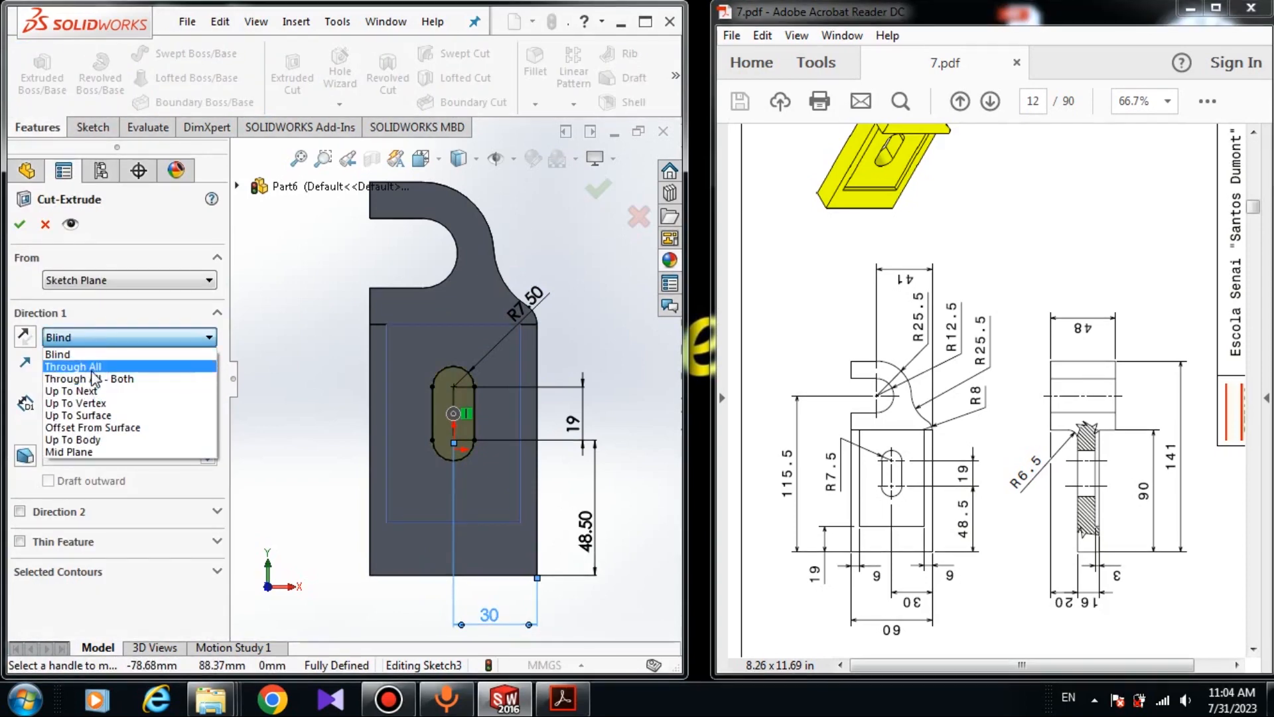
left_click(73, 359)
middle_click_drag(350, 291, 587, 496)
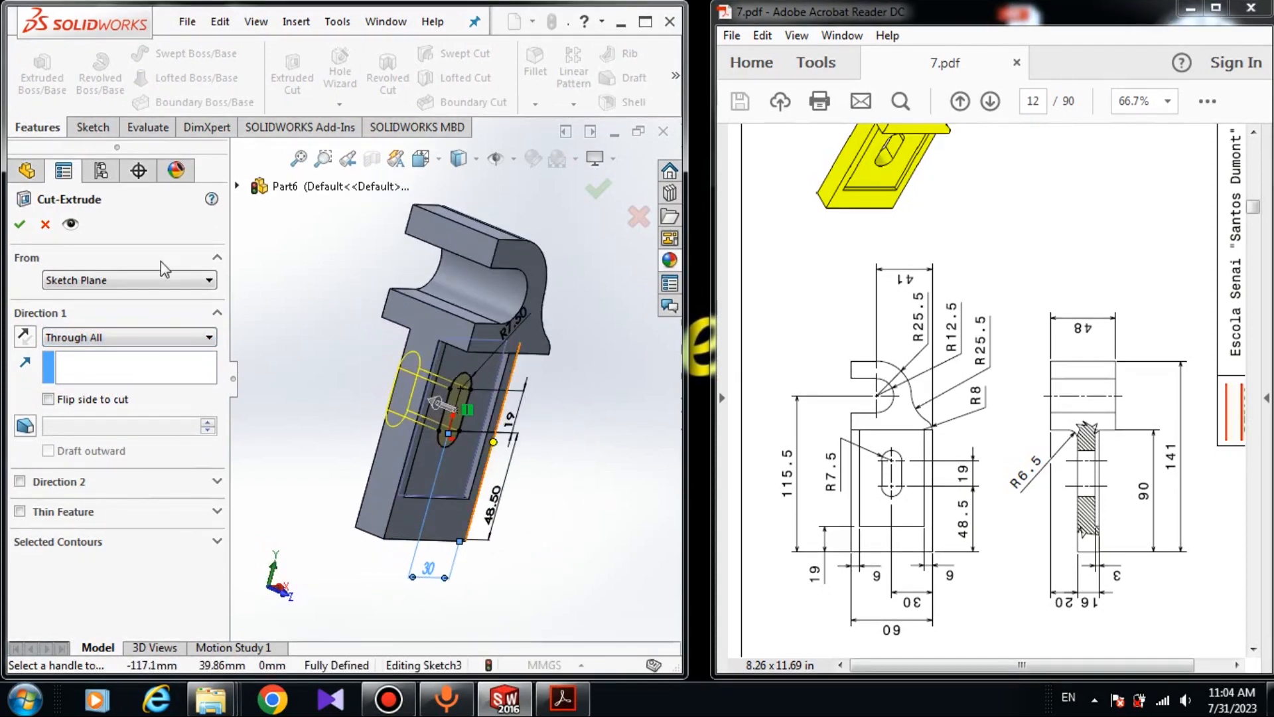
left_click(12, 227)
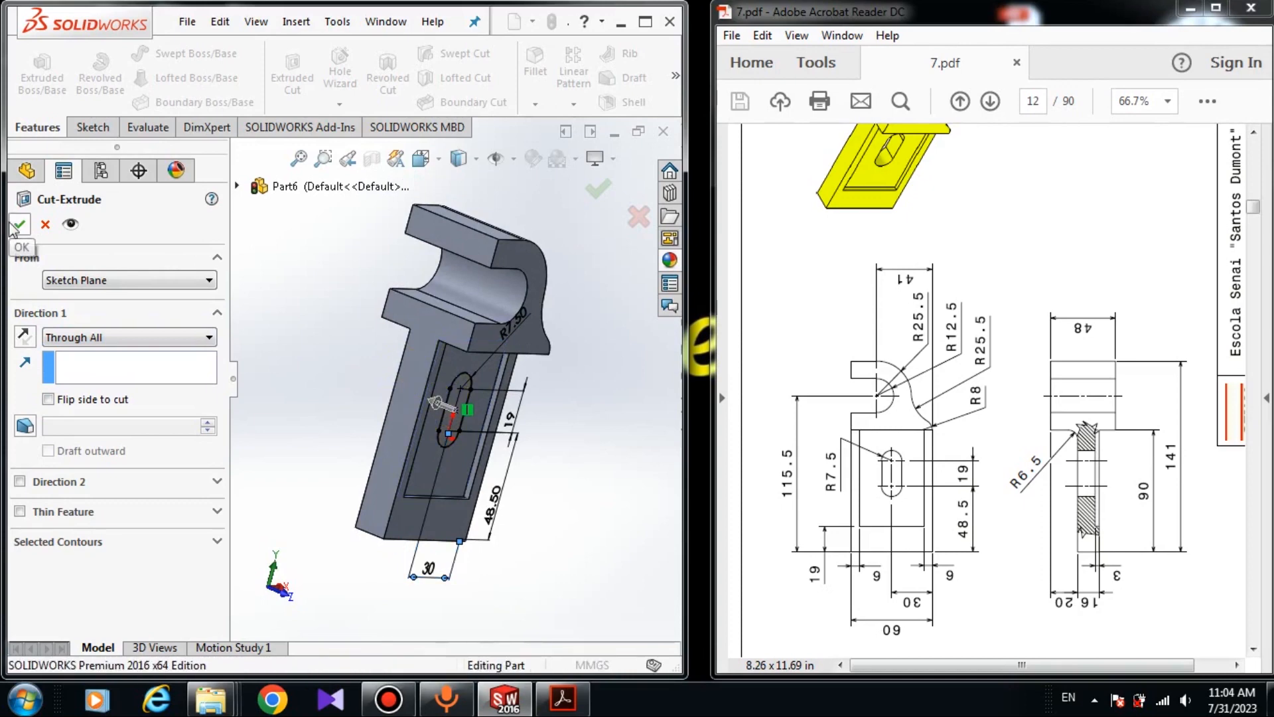
left_click(326, 297)
middle_click_drag(327, 297, 236, 314)
Apply a bright green colour from the standard swatches to the whole part.
left_click(28, 219)
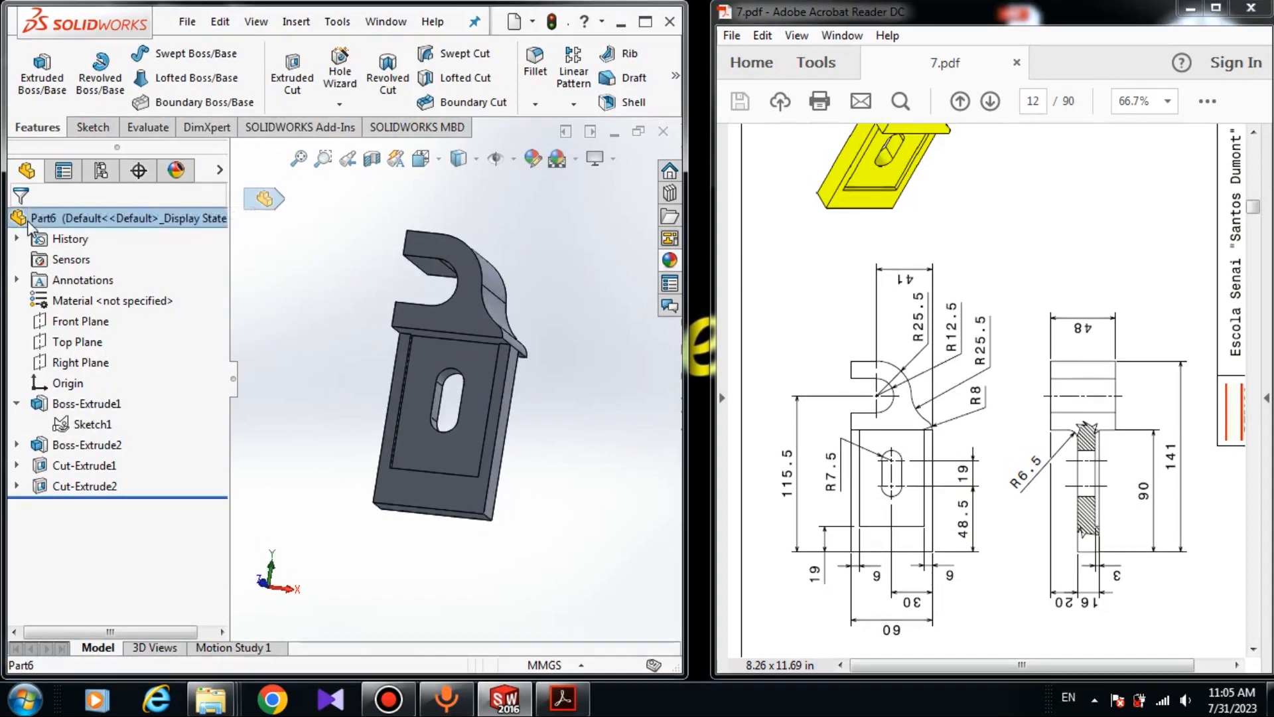
left_click(535, 158)
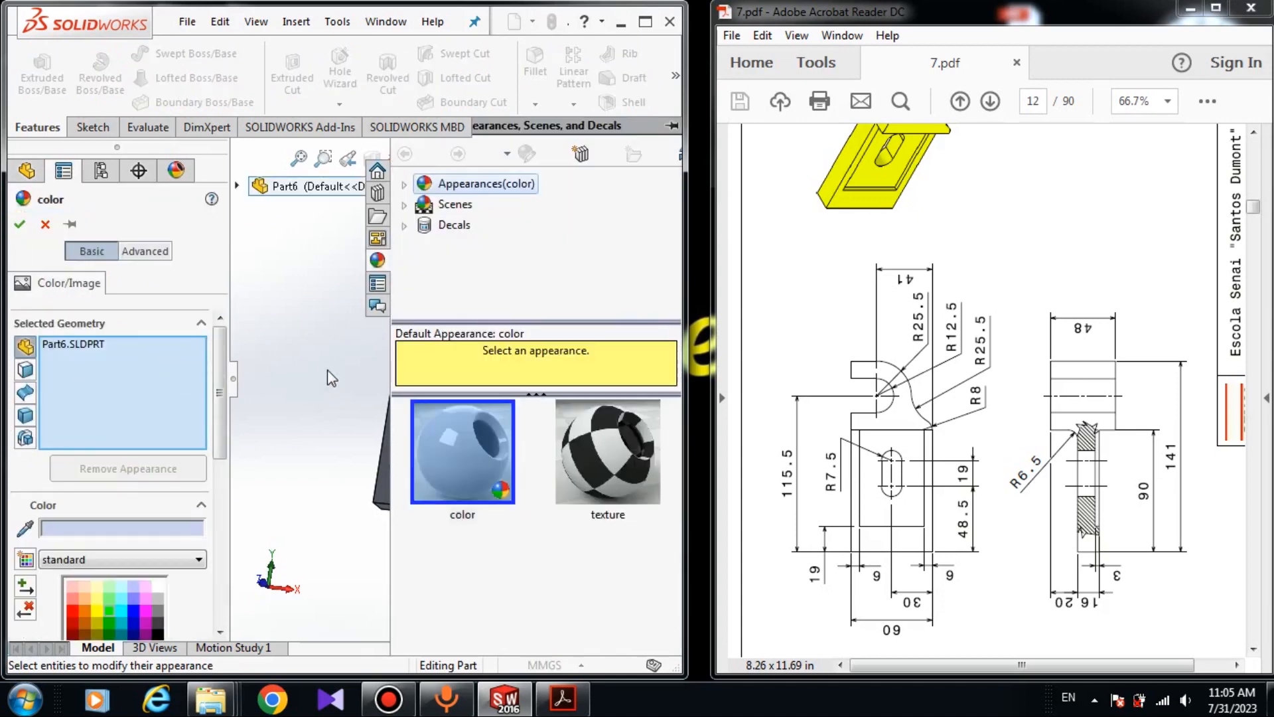
scroll(220, 392, "down", 1)
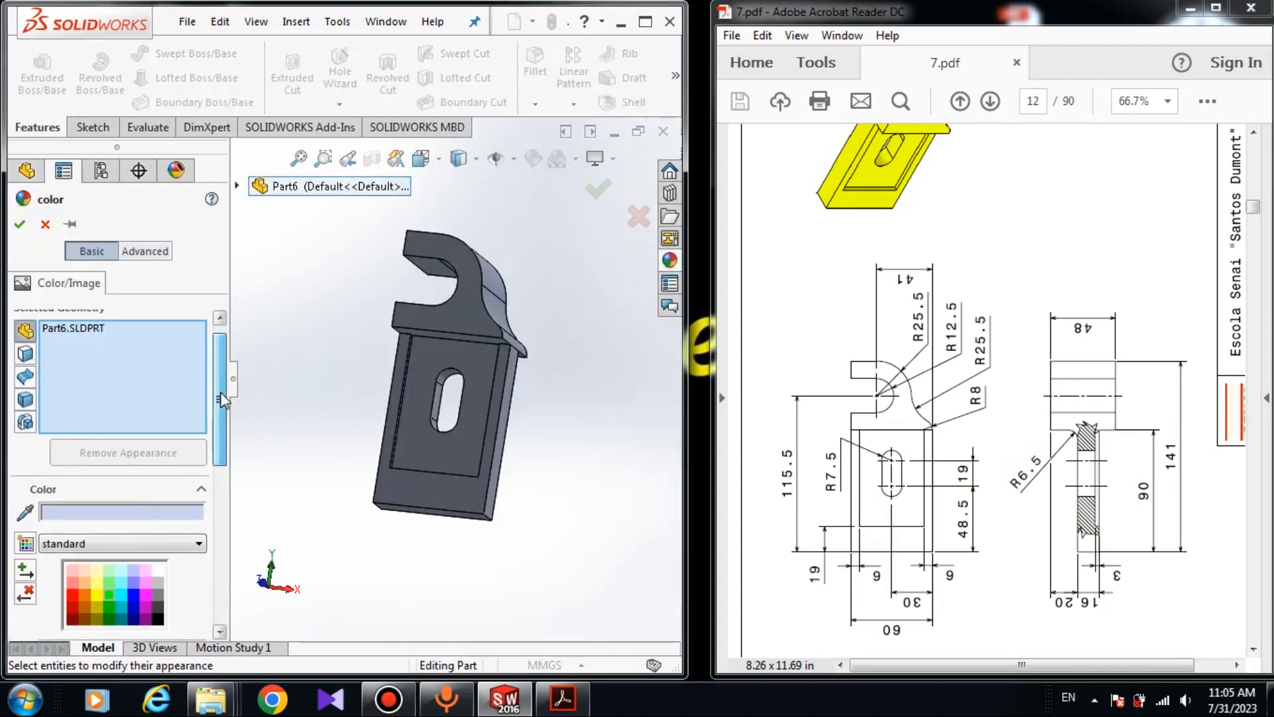
left_click(73, 593)
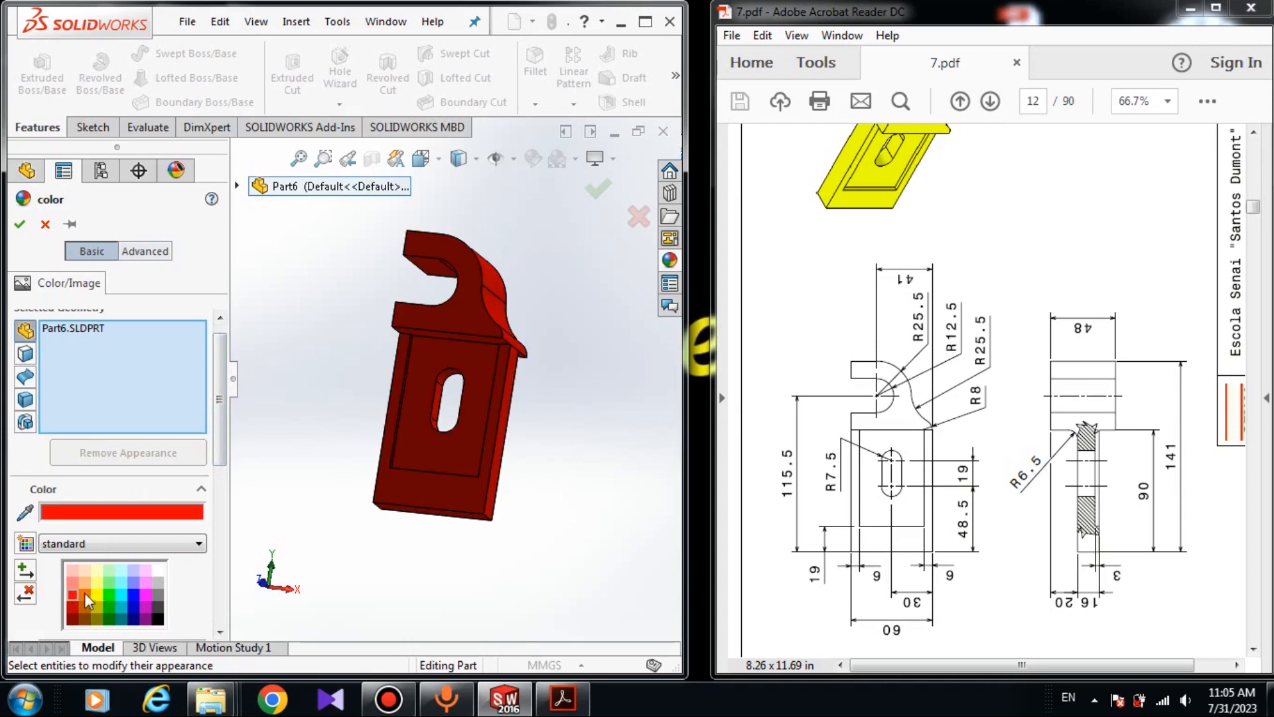
left_click(110, 594)
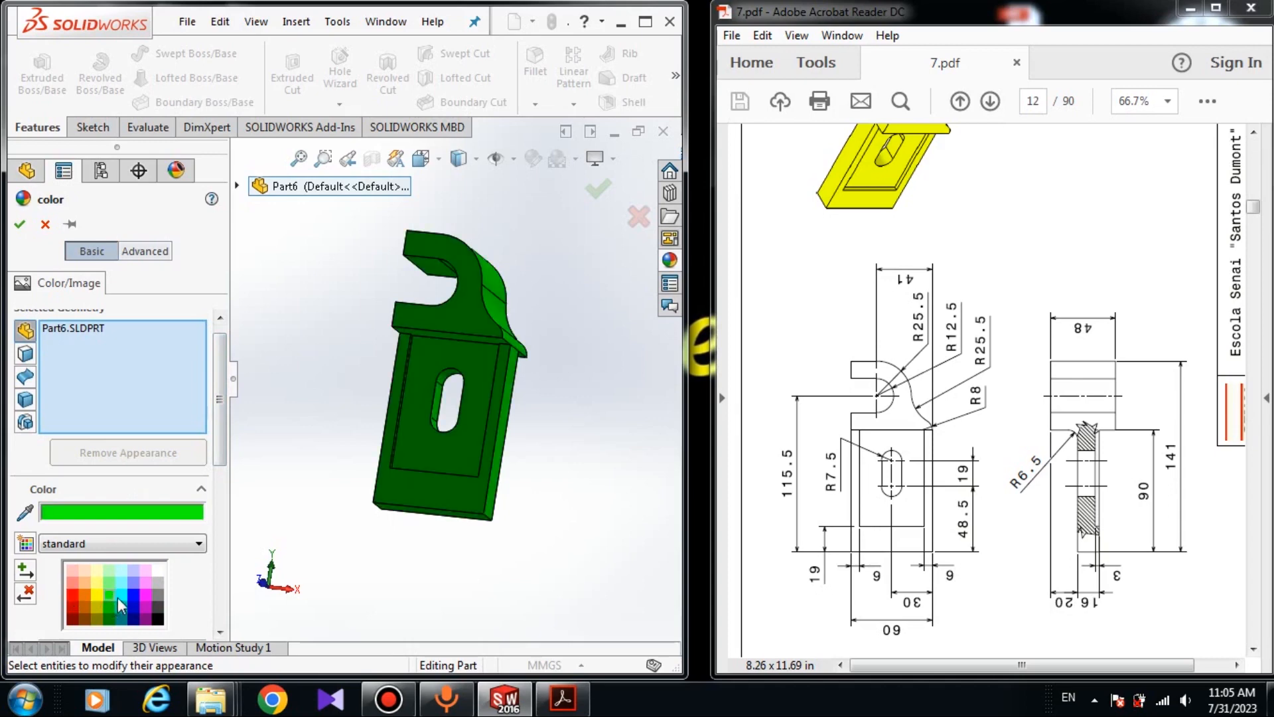
left_click(118, 596)
left_click(109, 595)
left_click(19, 224)
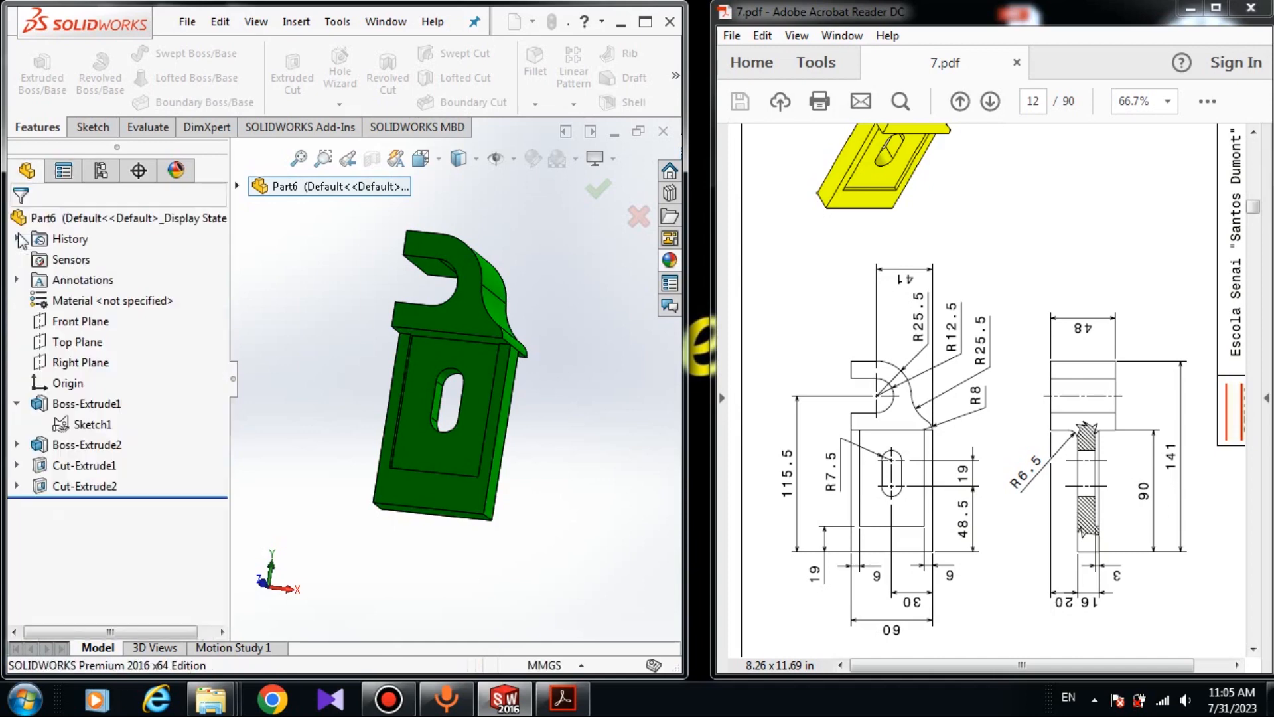
Minimise the PDF drawing and inspect the coloured bracket from several angles, including a close-up of the hook's lower edge.
left_click(1190, 9)
middle_click_drag(440, 278, 551, 316)
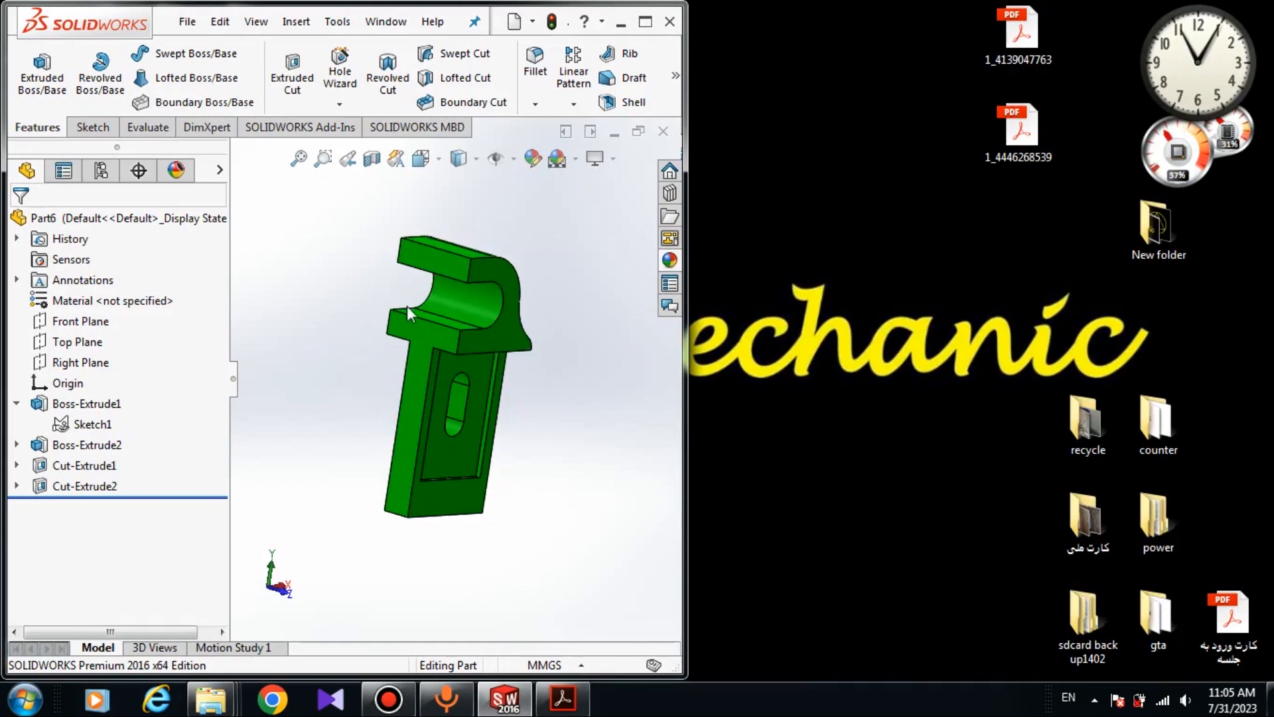
middle_click_drag(410, 314, 487, 375)
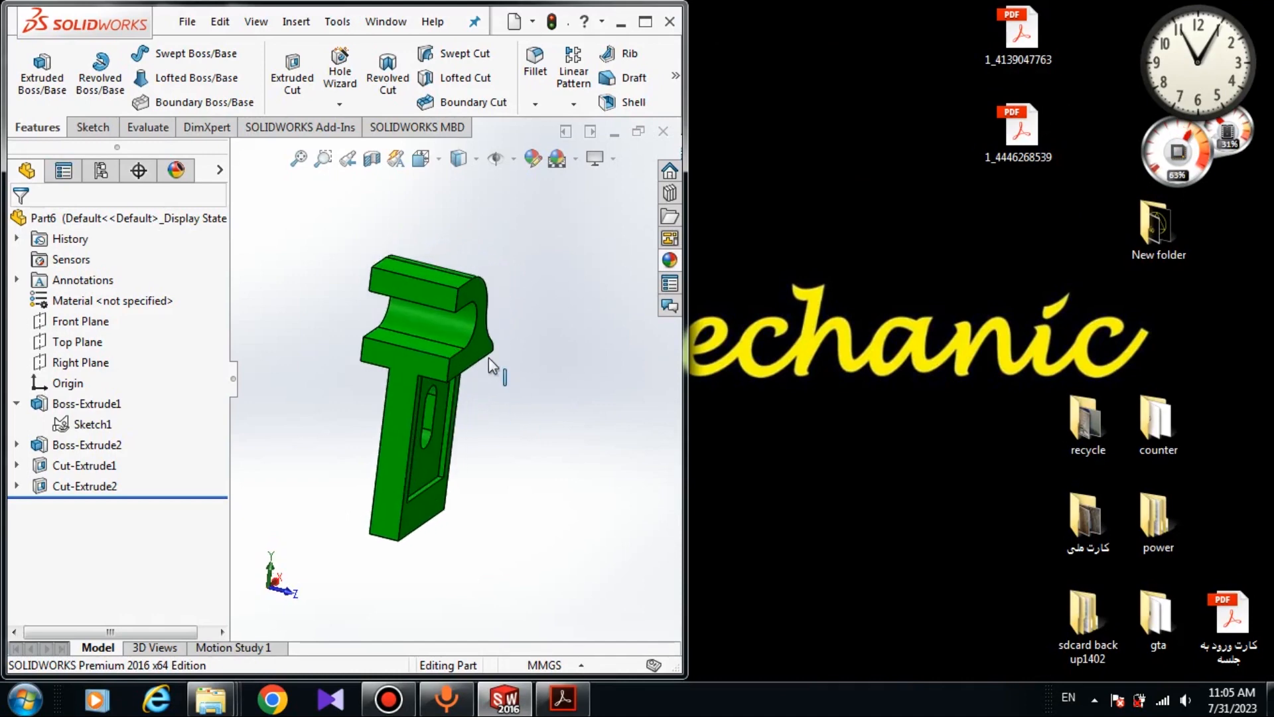
scroll(490, 365, "down", 5)
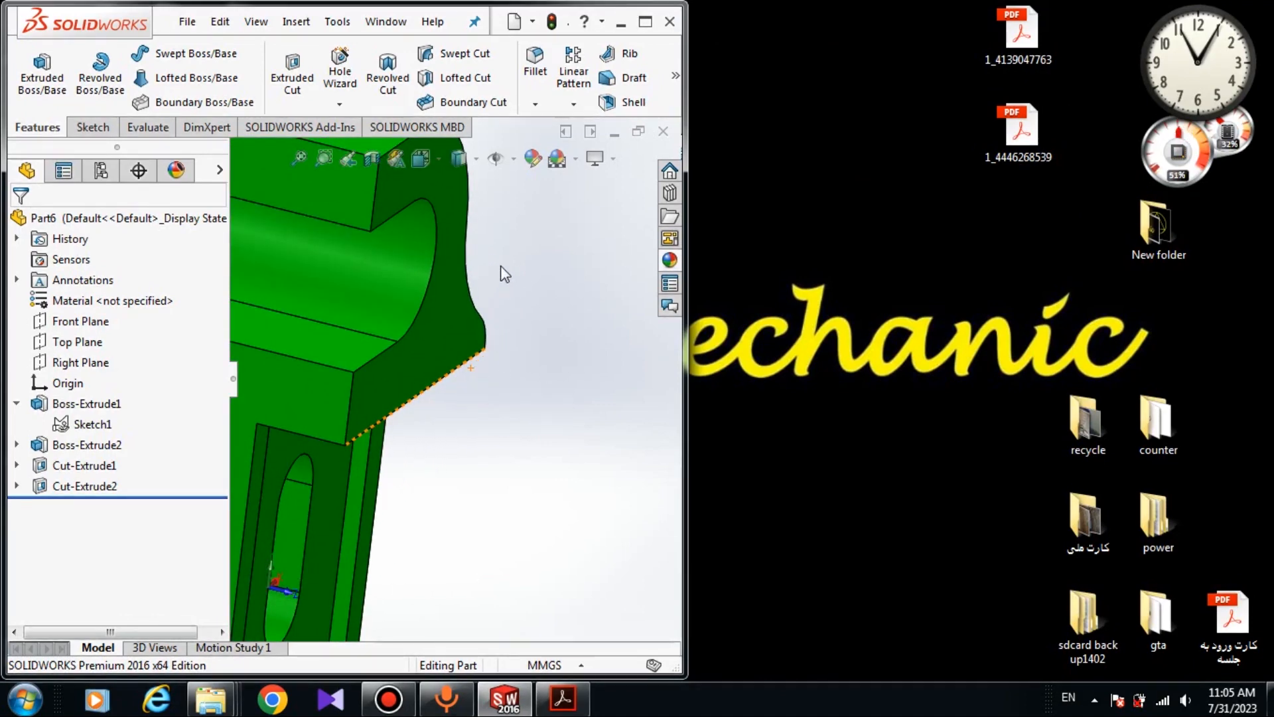
scroll(500, 261, "up", 5)
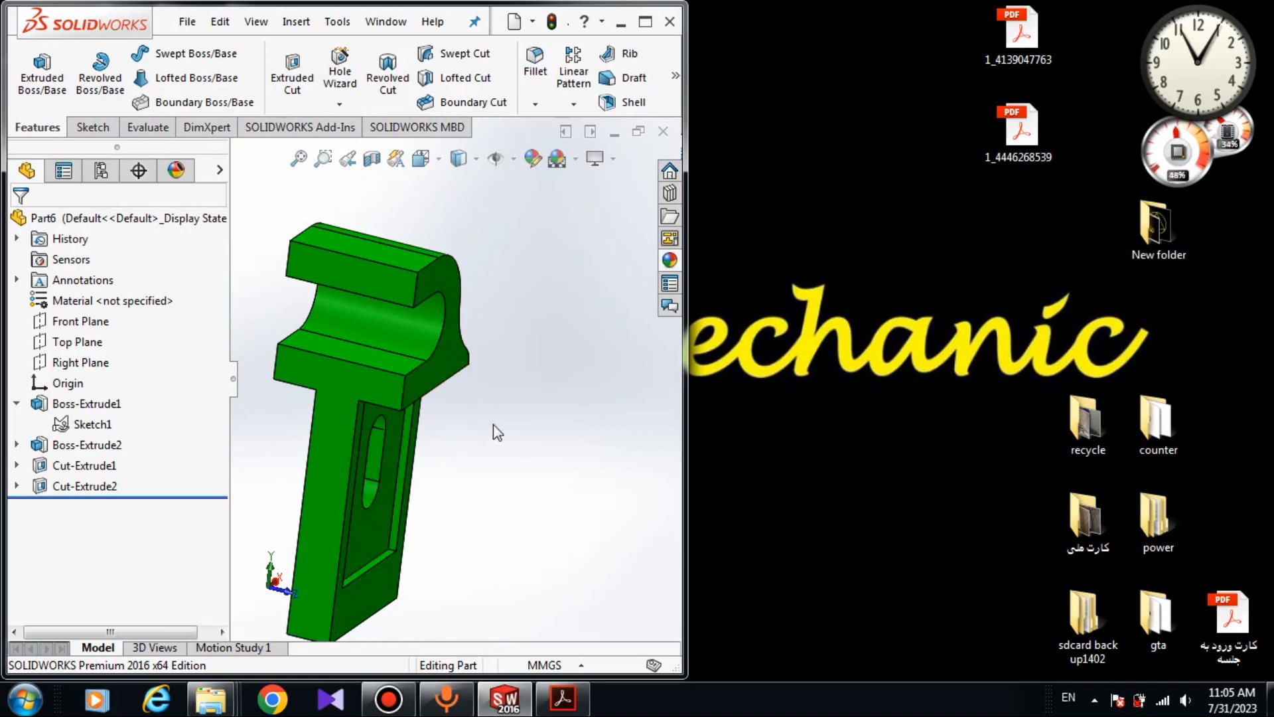
middle_click_drag(436, 415, 552, 424)
scroll(471, 371, "up", 1)
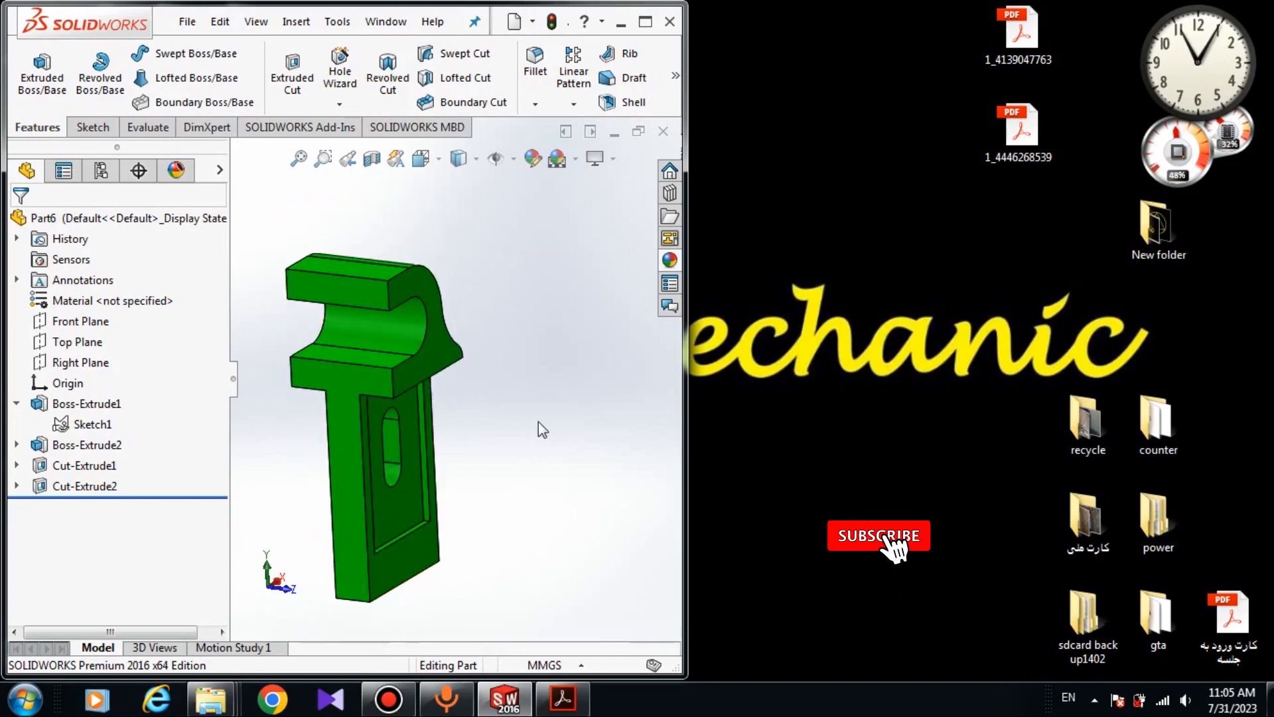